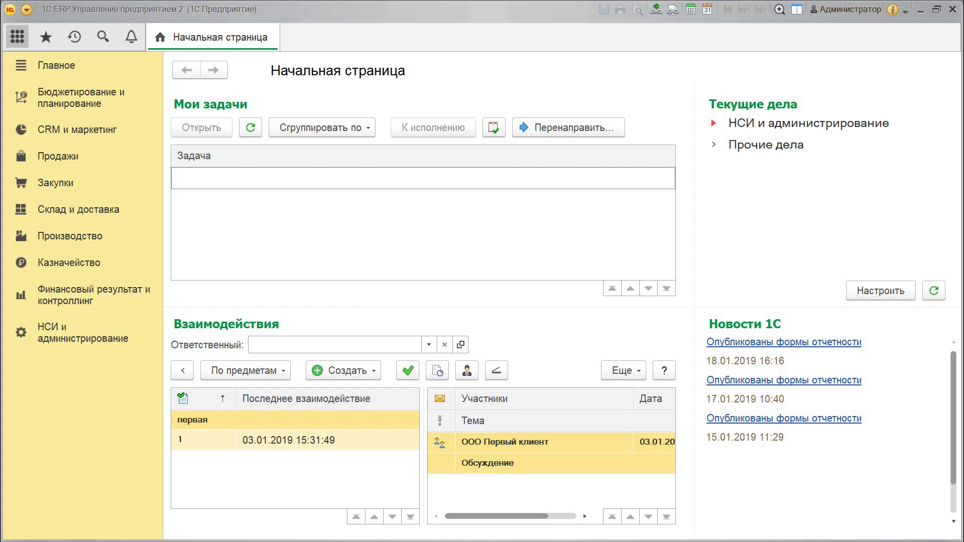
Create a new blank spreadsheet document (Табличный документ).
left_click(27, 10)
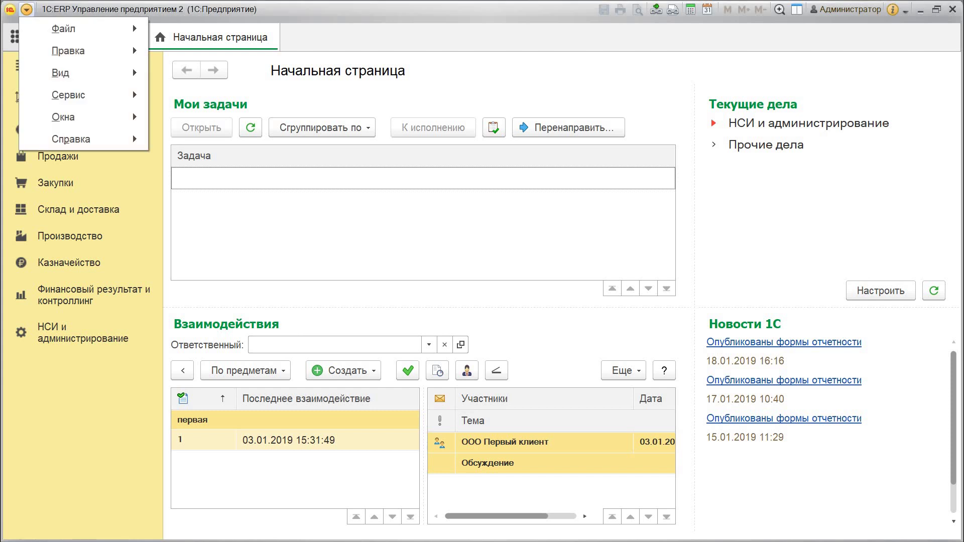
mouse_move(64, 29)
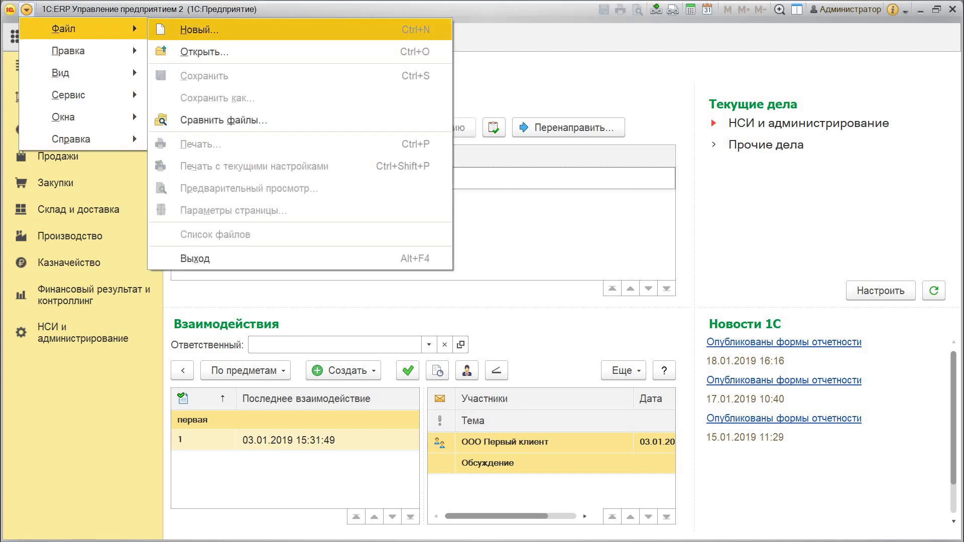
left_click(200, 29)
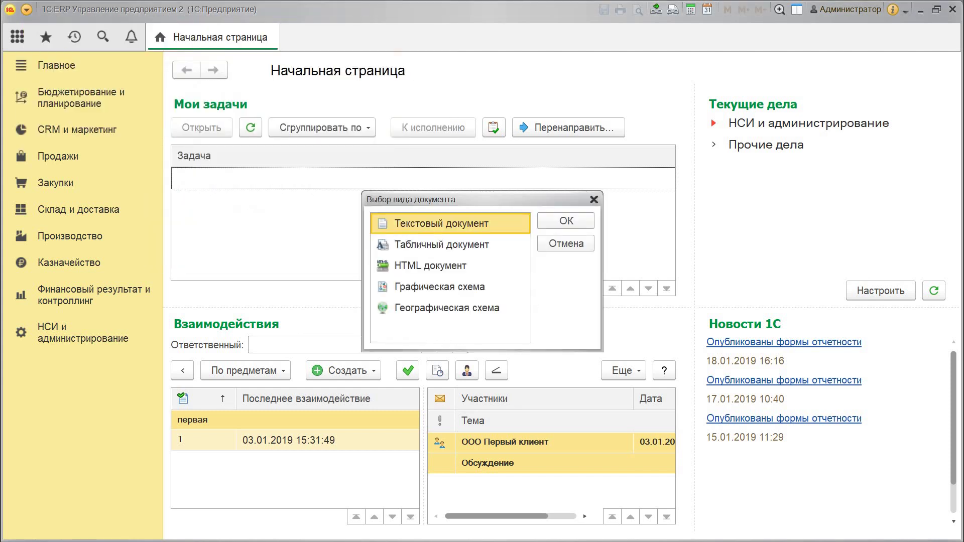
left_click(442, 244)
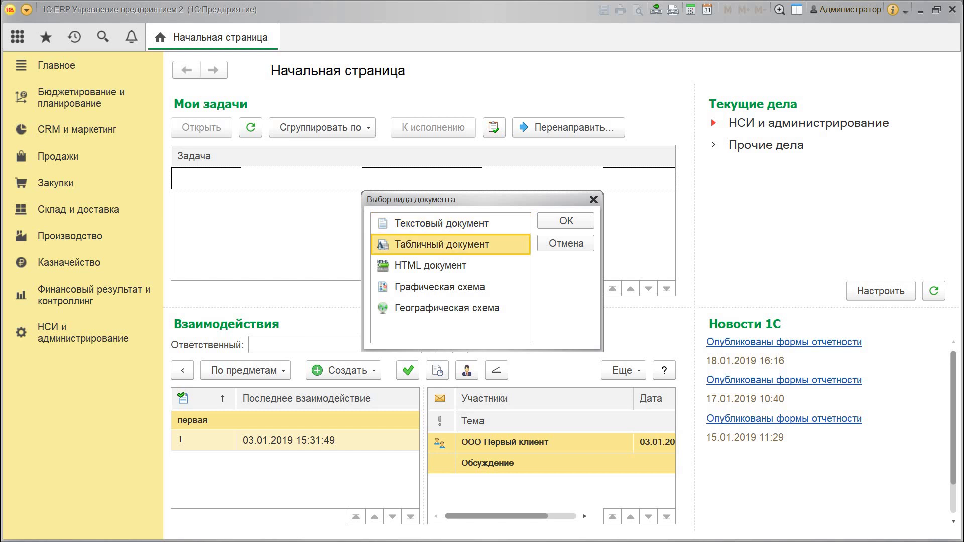
left_click(566, 221)
Enter the headers 1 and 2 in row 4, columns 2 and 3 of the spreadsheet.
double_click(226, 145)
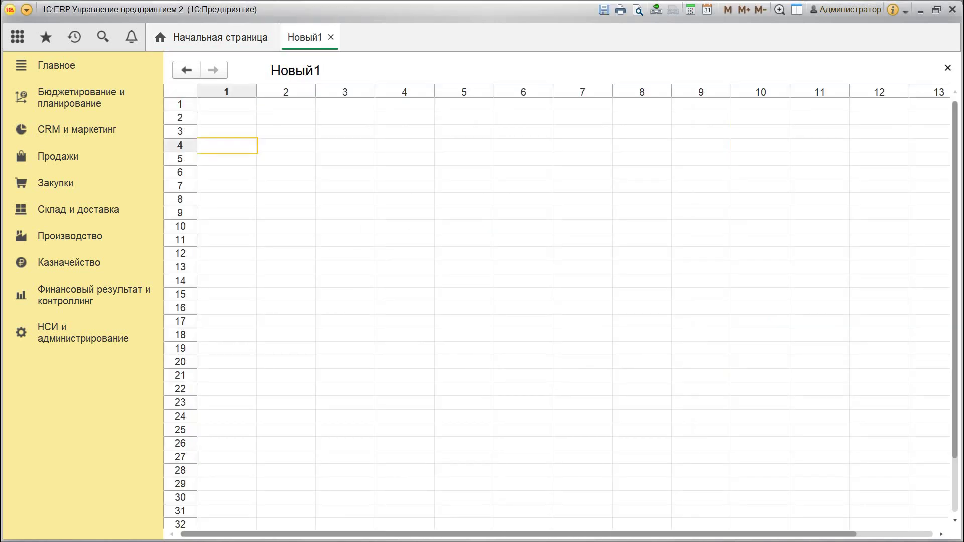
double_click(285, 145)
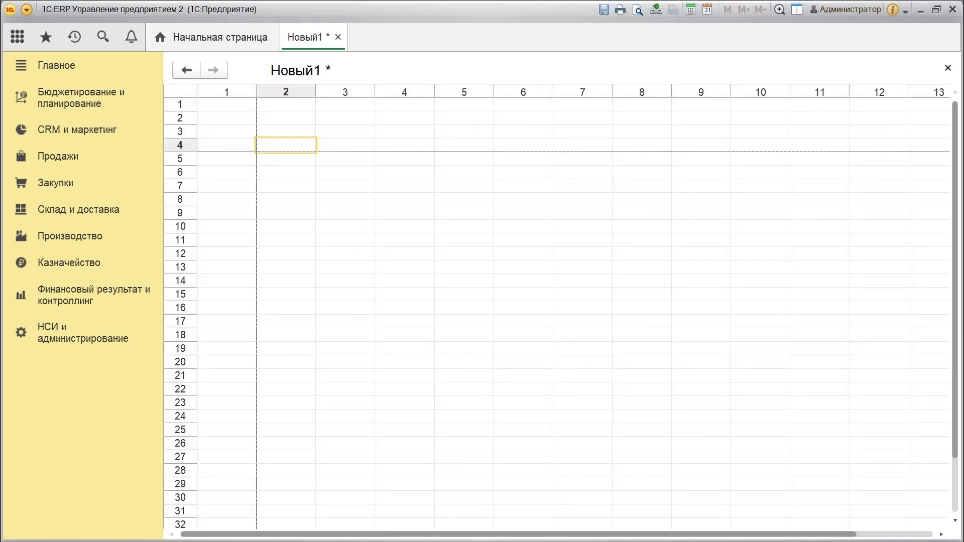
key("Tab")
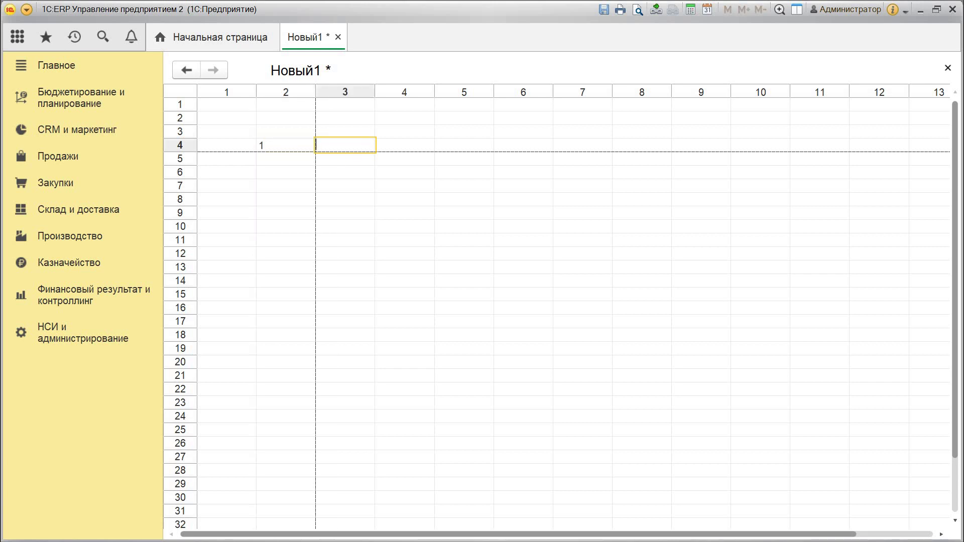
type("2")
left_click(285, 186)
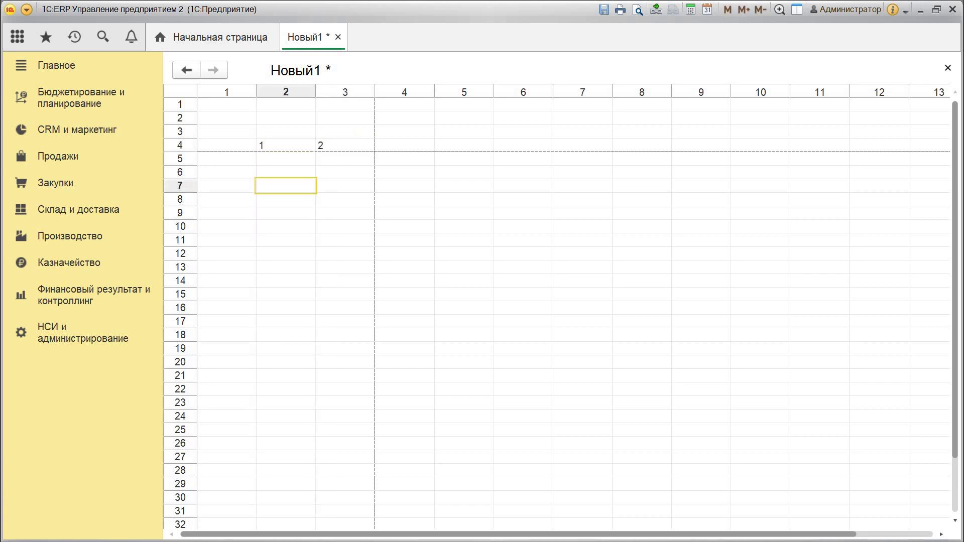
Enter "Ножки" in row 5 and "Столешницы" in row 6 of column 2.
double_click(286, 159)
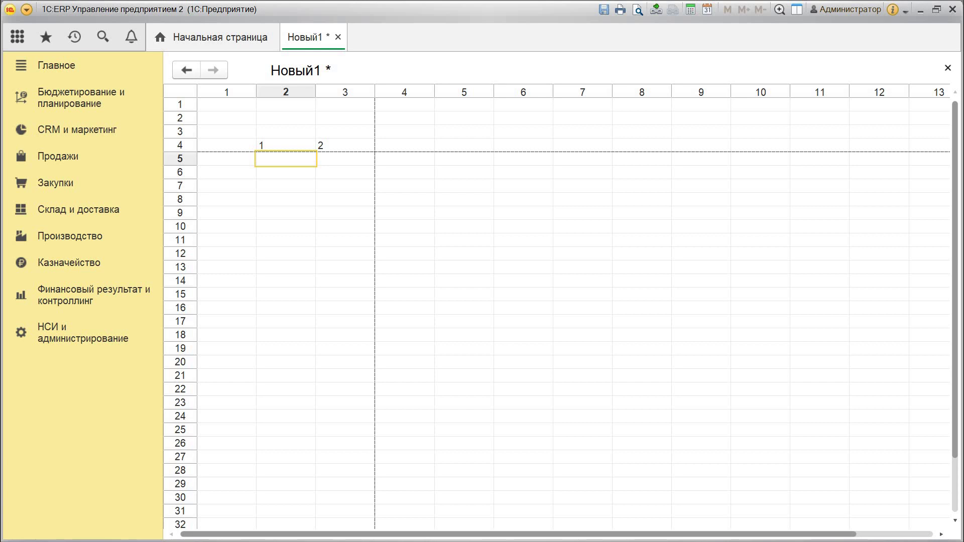
type("Ножки")
key("Return")
type("С")
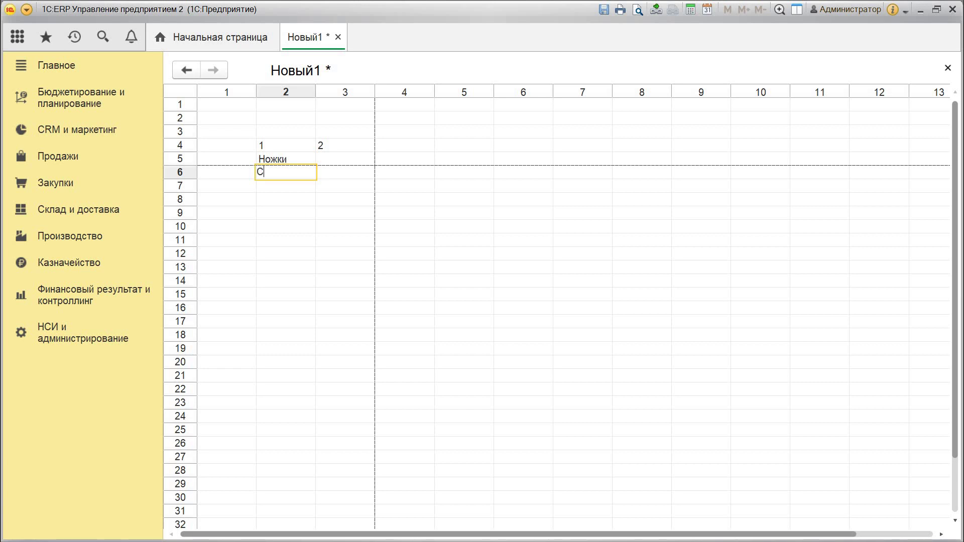
type("толешницы")
Enter "Собирает" in row 5 of column 3, beside "Ножки".
left_click(345, 159)
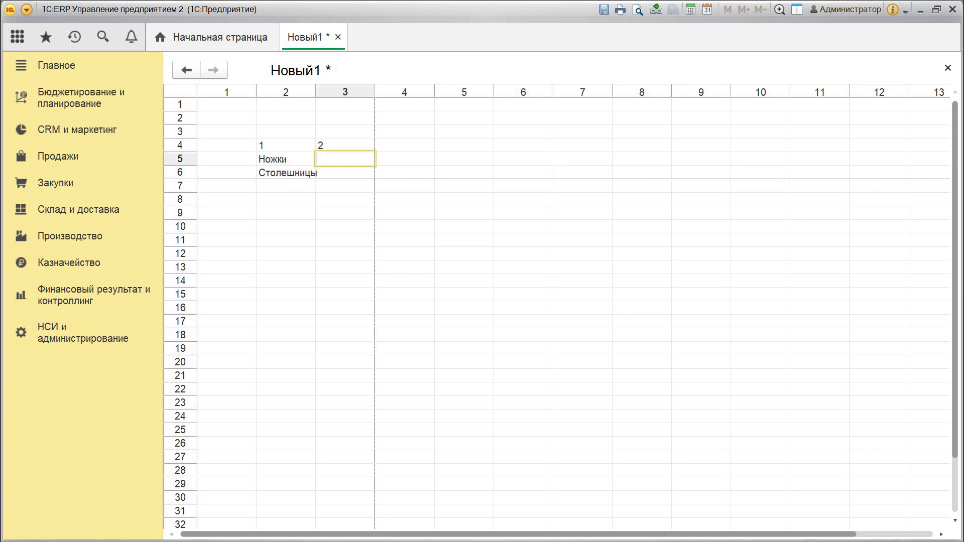
type("Собир")
type("аеит")
key("BackSpace")
key("BackSpace")
type("т")
key("Return")
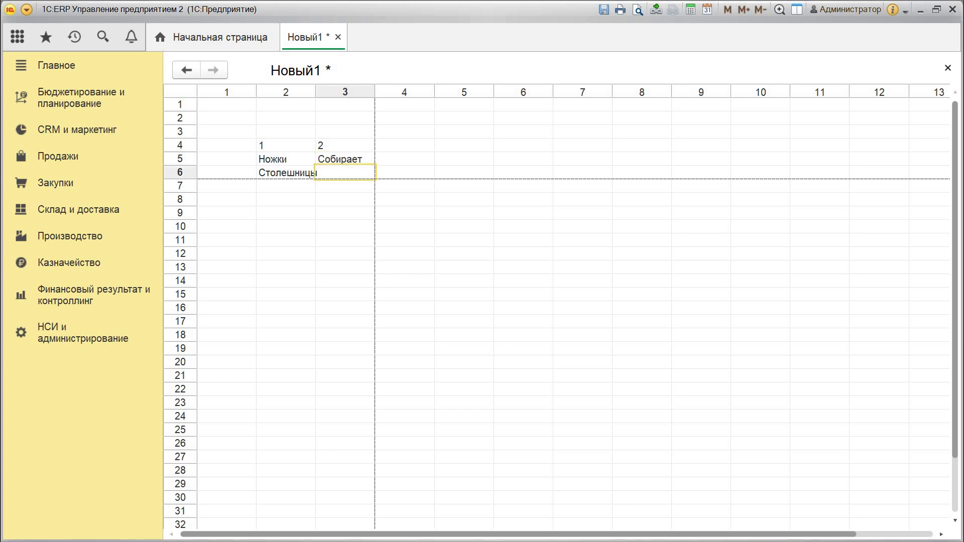
Enter "Красит" with a capital letter in row 6 of column 3, beside "Столешницы".
type("красит")
key("Home")
key("Delete")
type("К")
left_click(345, 226)
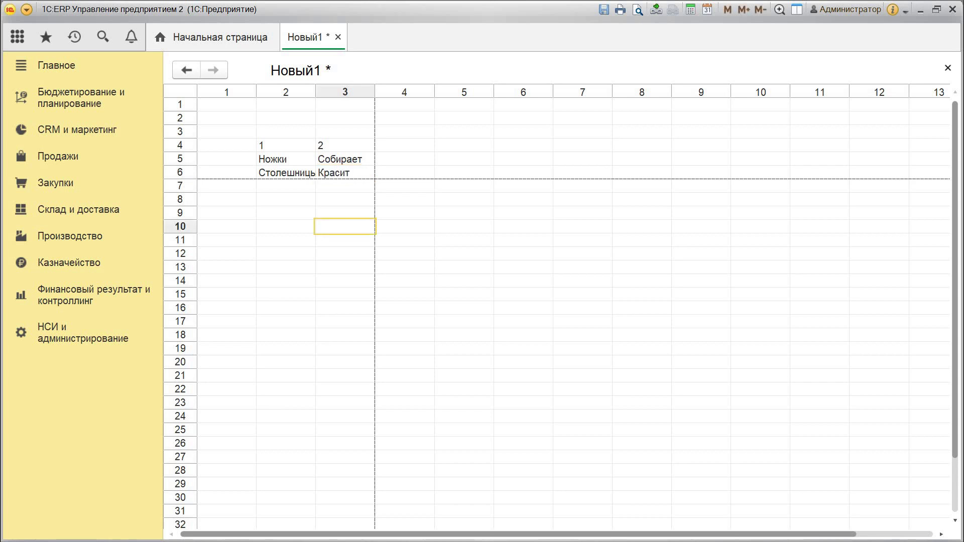
left_click_drag(282, 159, 345, 173)
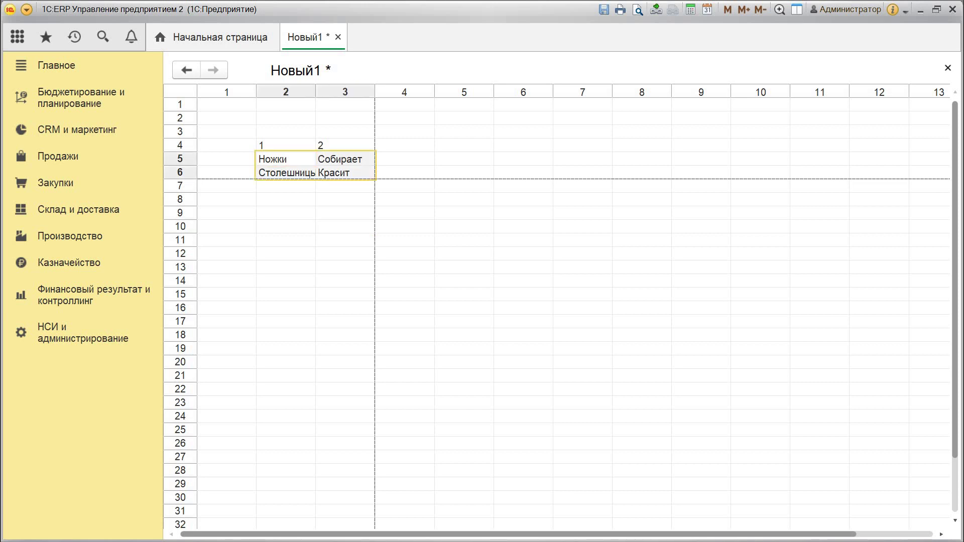
left_click(286, 159)
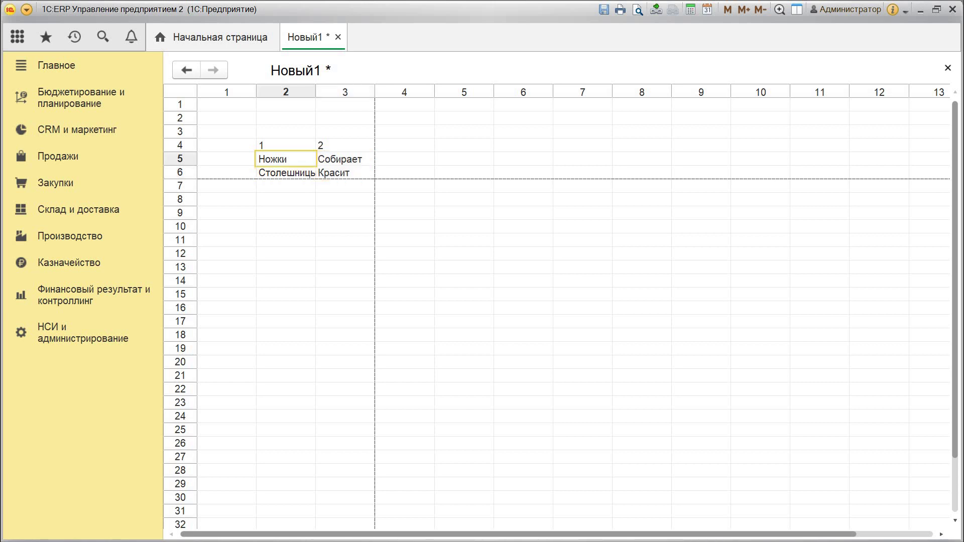
left_click(285, 172)
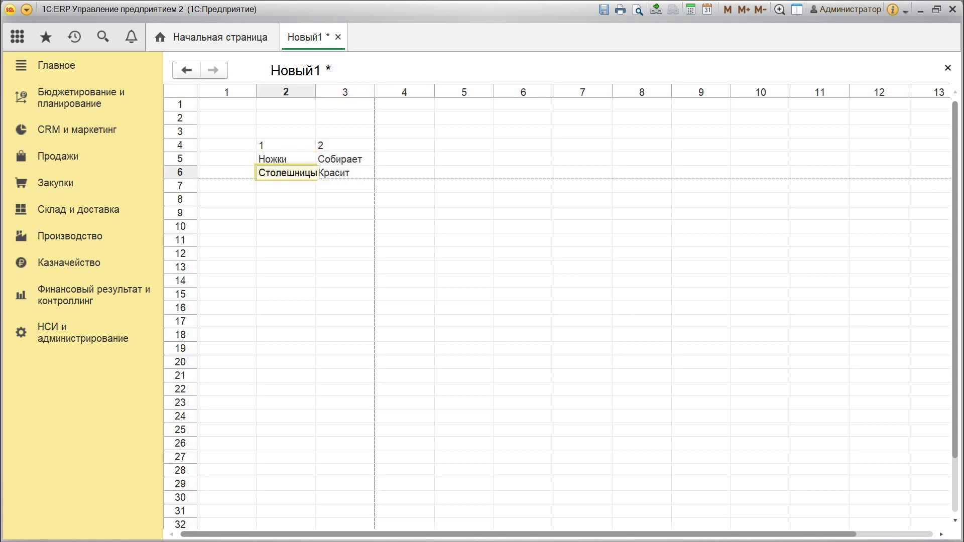
left_click(345, 160)
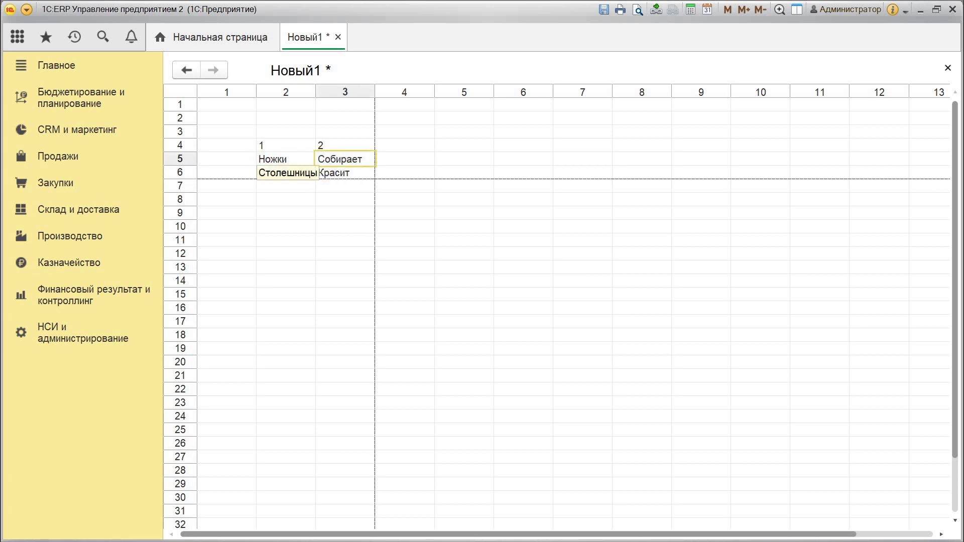
left_click(345, 172)
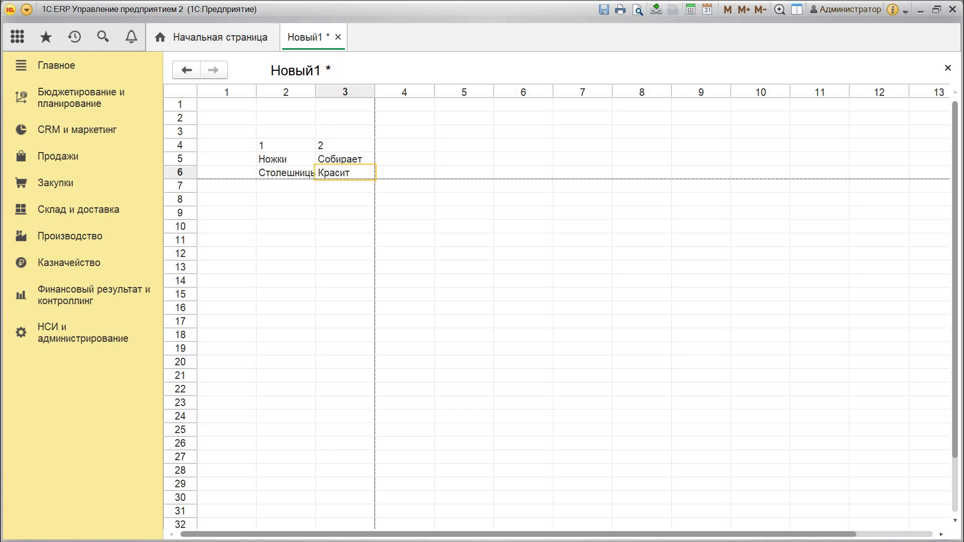
left_click_drag(285, 160, 405, 147)
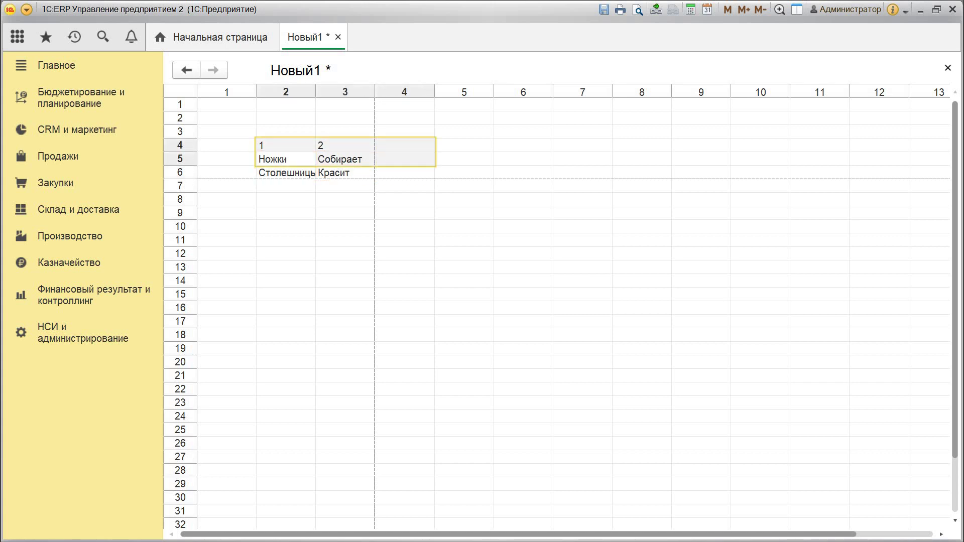
left_click(286, 145)
left_click(286, 172)
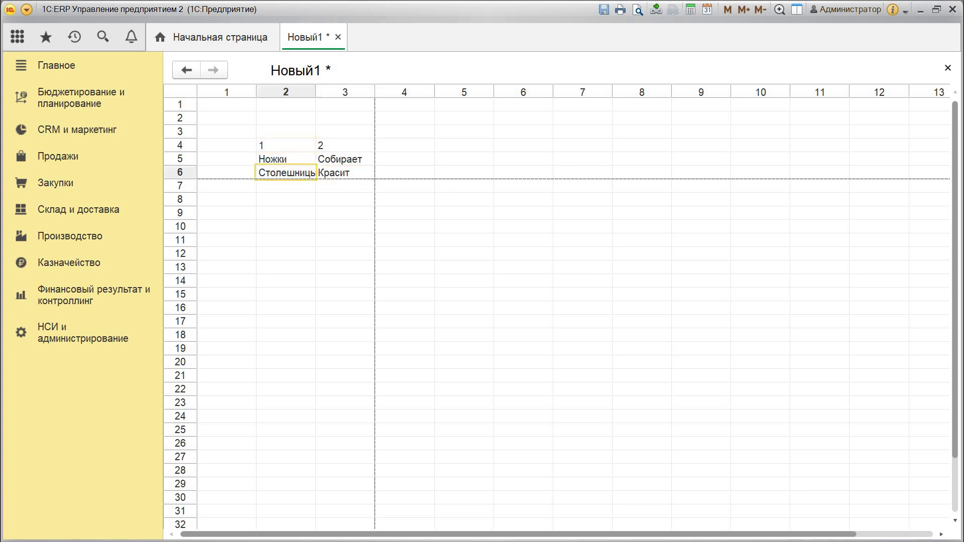
left_click(286, 159)
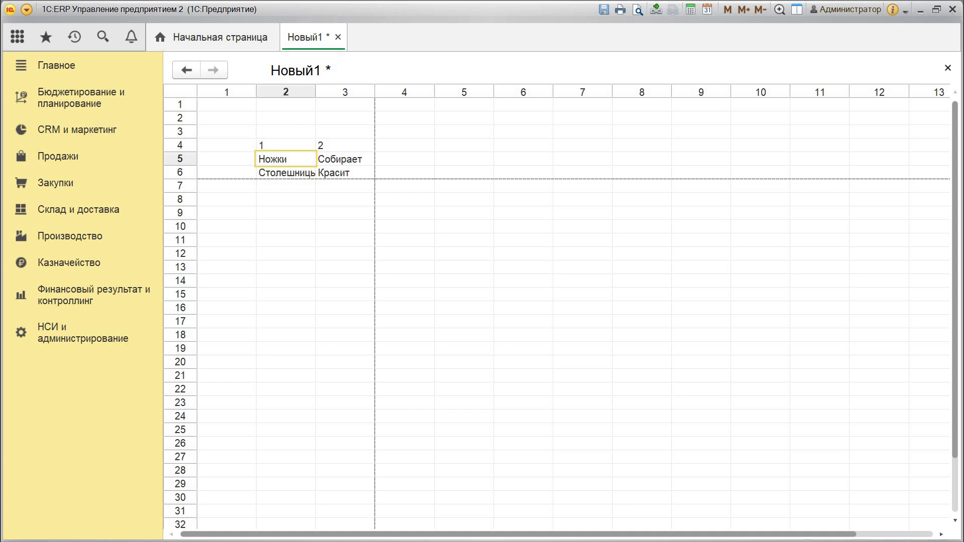
Enter the label "Полуфрикат" in row 5 of column 1, before "Ножки".
left_click(226, 160)
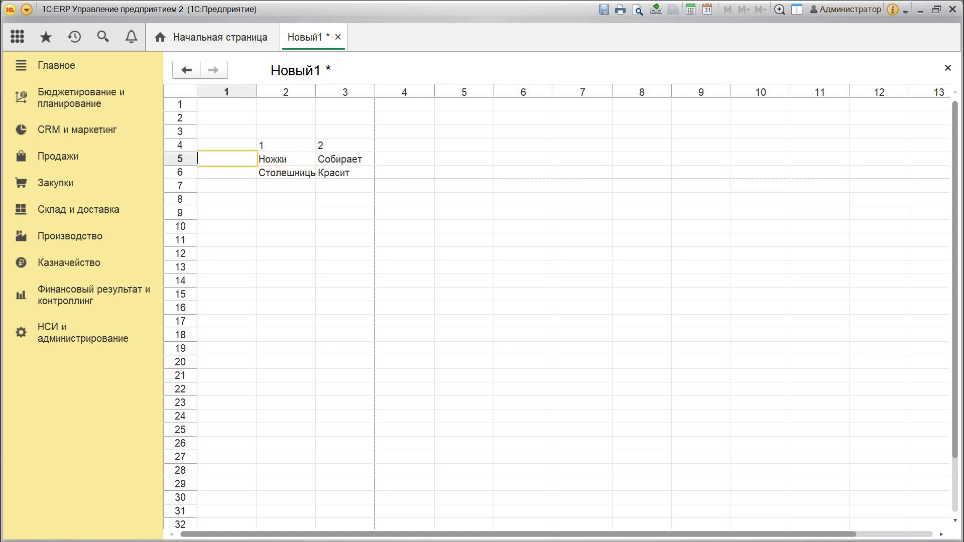
type("Полуфрикатом")
key("BackSpace")
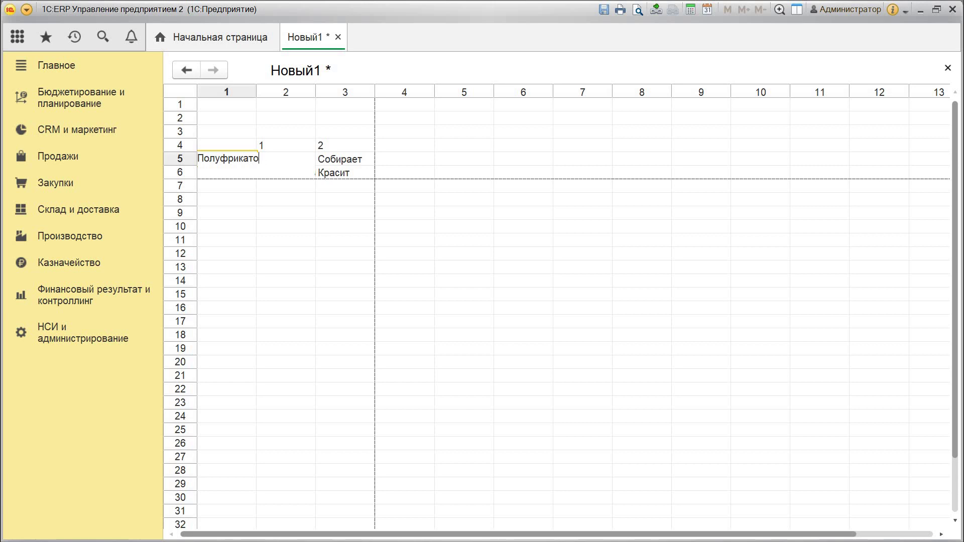
key("BackSpace")
left_click(286, 213)
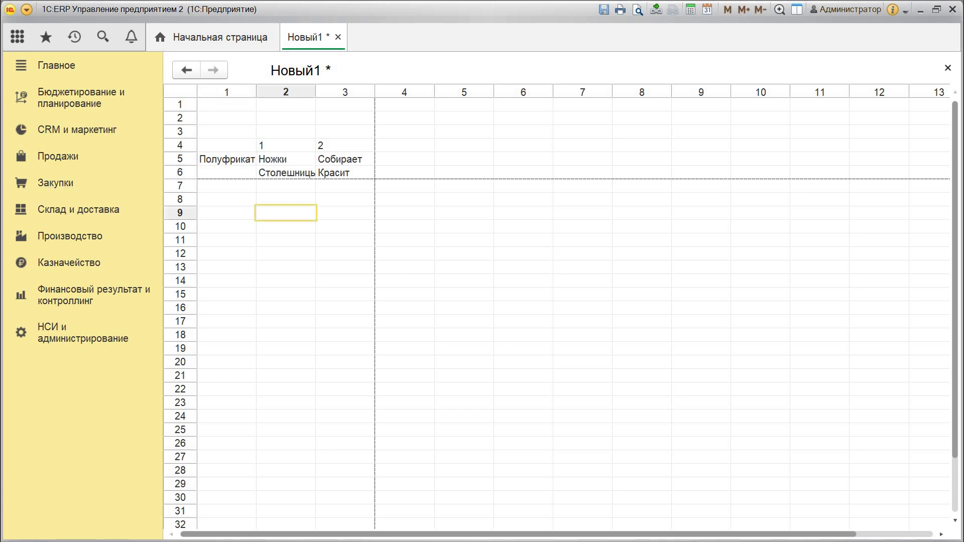
double_click(286, 172)
left_click(314, 172)
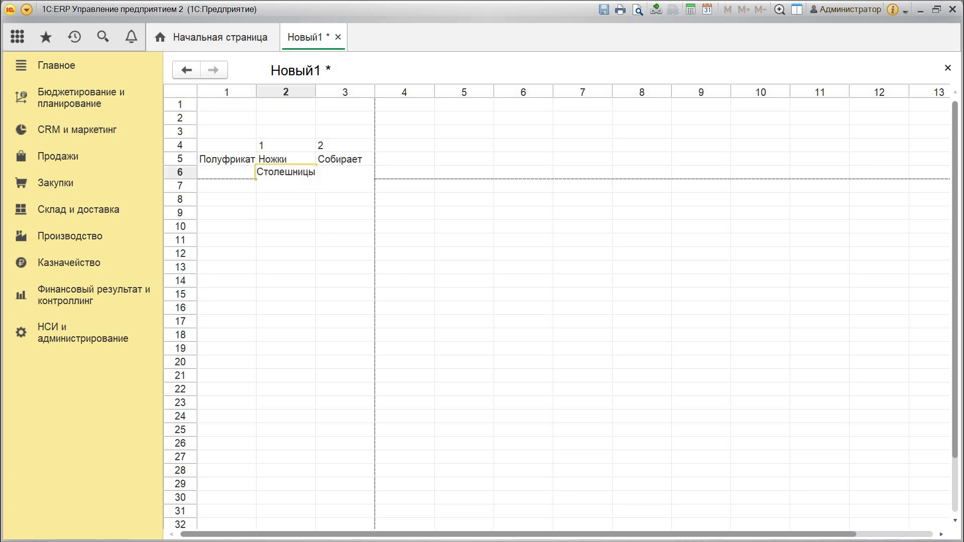
left_click(236, 172)
left_click(238, 159)
right_click(238, 160)
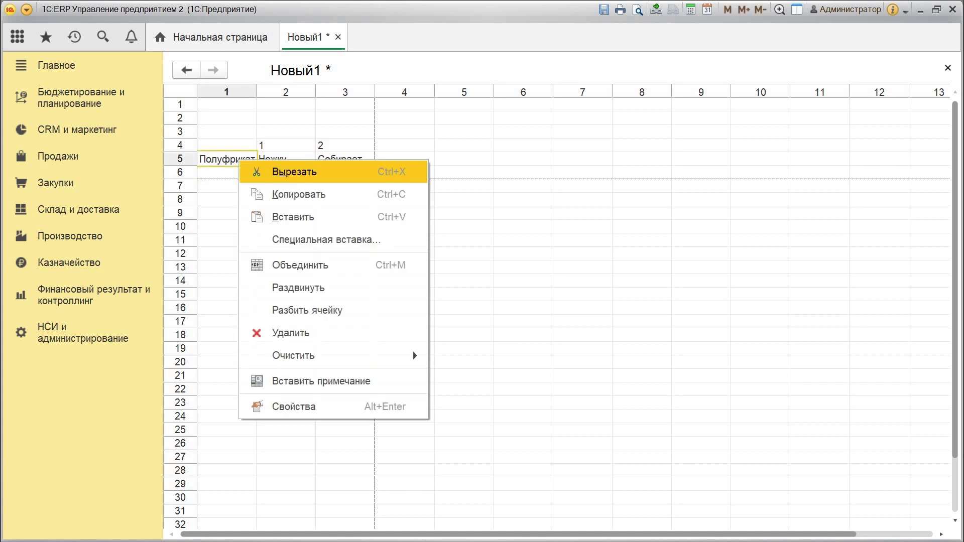
left_click(299, 194)
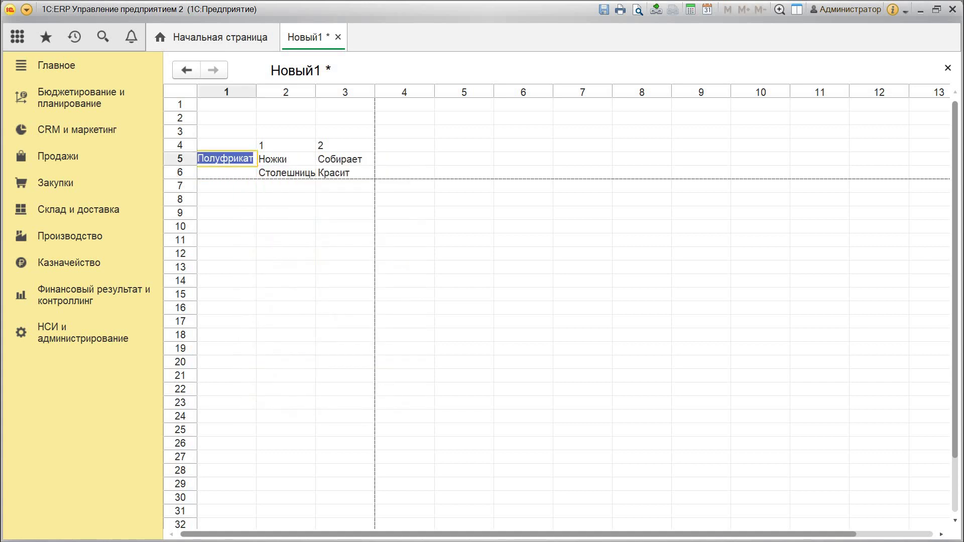
Insert the letter "а" into the row 5, column 1 label so it reads "Полуфарикат".
left_click(220, 159)
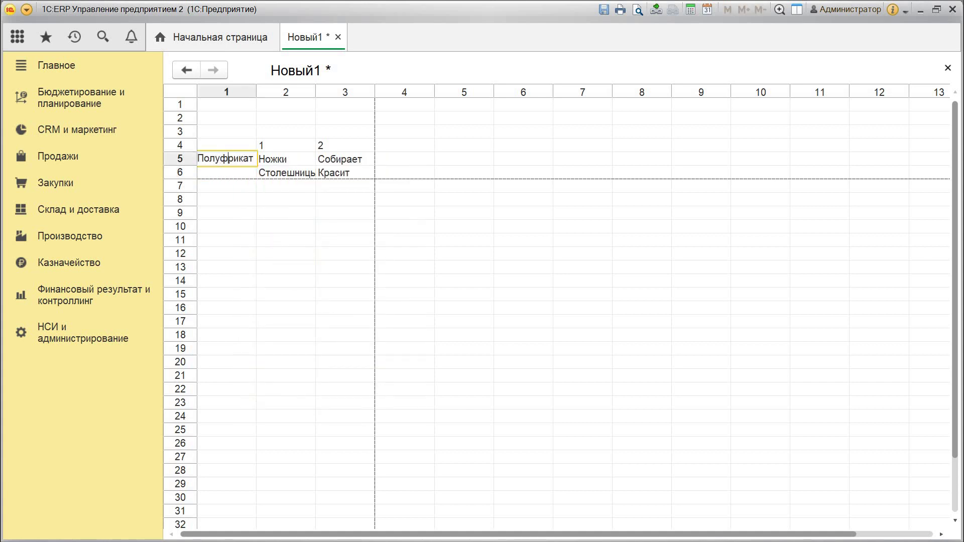
type("а")
left_click(226, 199)
Copy the "Полуфарикат" label from row 5 into row 6 of column 1.
left_click(225, 160)
right_click(224, 161)
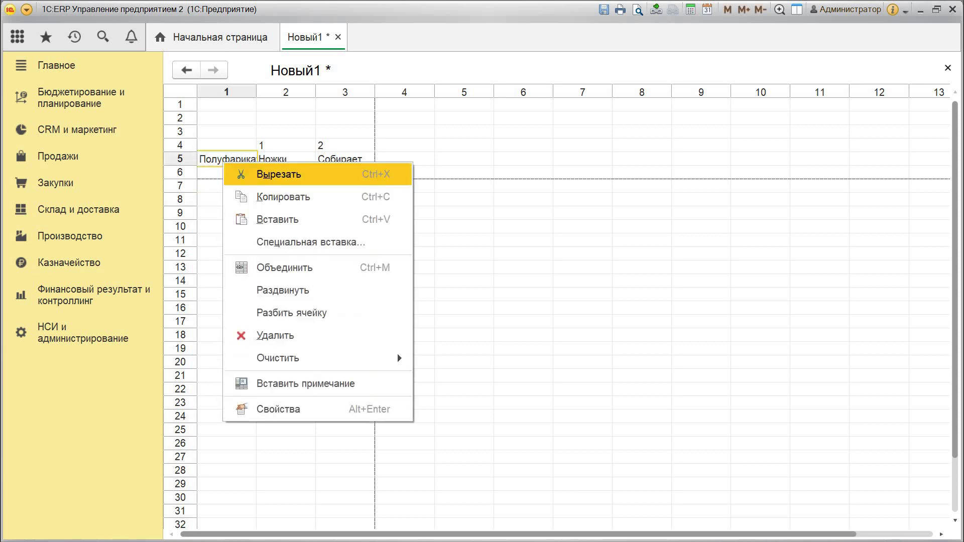
left_click(281, 197)
left_click(238, 174)
left_click(237, 173)
right_click(237, 174)
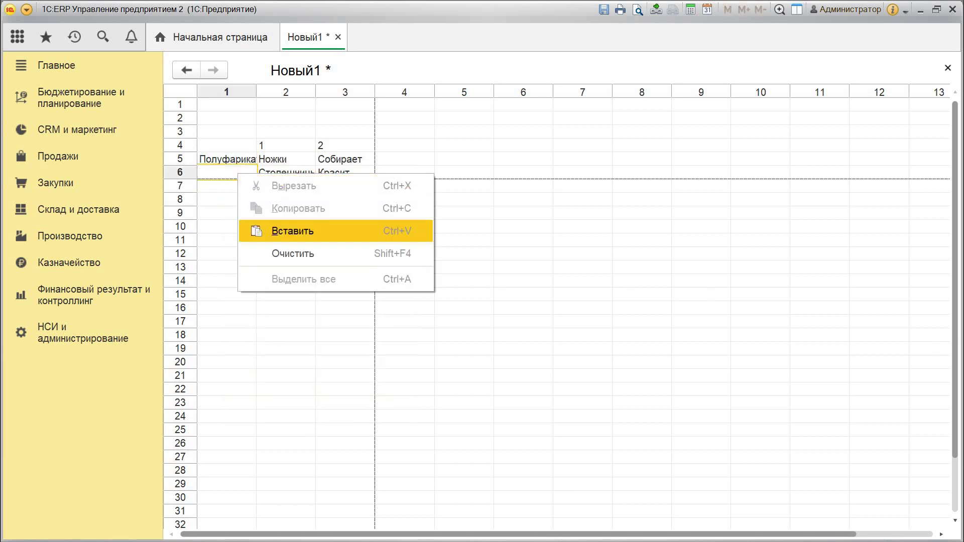
left_click(289, 231)
left_click(286, 227)
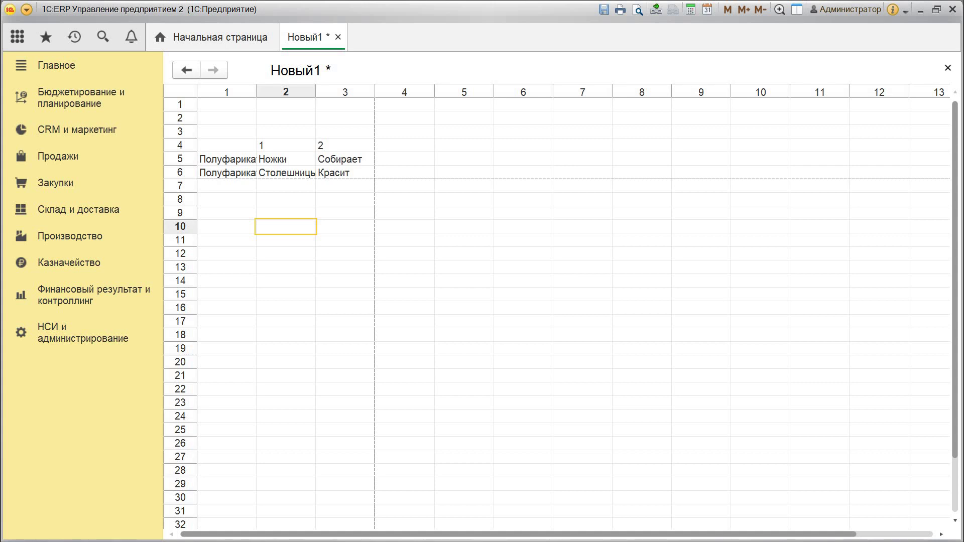
Widen columns 2 and 1 so that their text entries fit completely.
left_click_drag(316, 92, 337, 92)
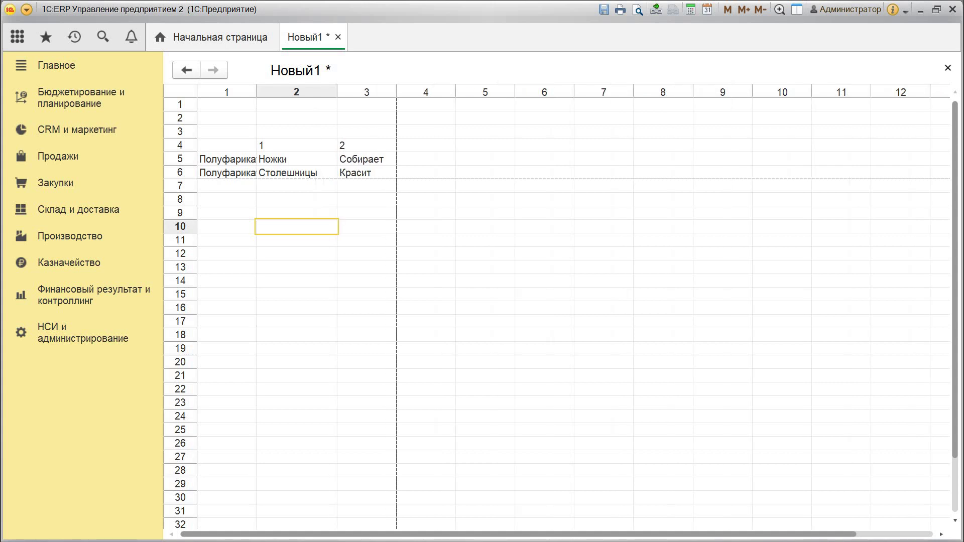
left_click_drag(257, 92, 309, 92)
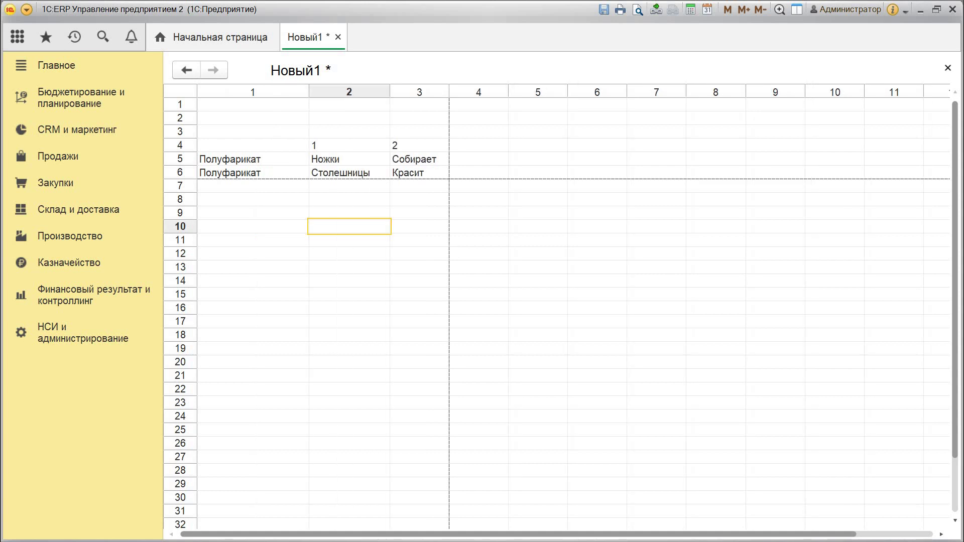
Insert the missing letter "б" into the column 1 labels of rows 5 and 6 so both read "Полуфабрикат".
double_click(229, 159)
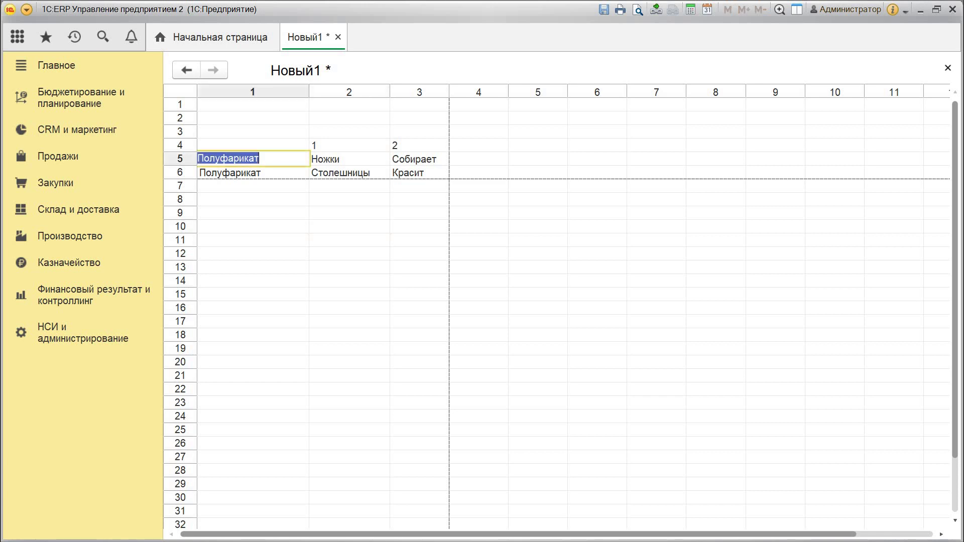
left_click(234, 158)
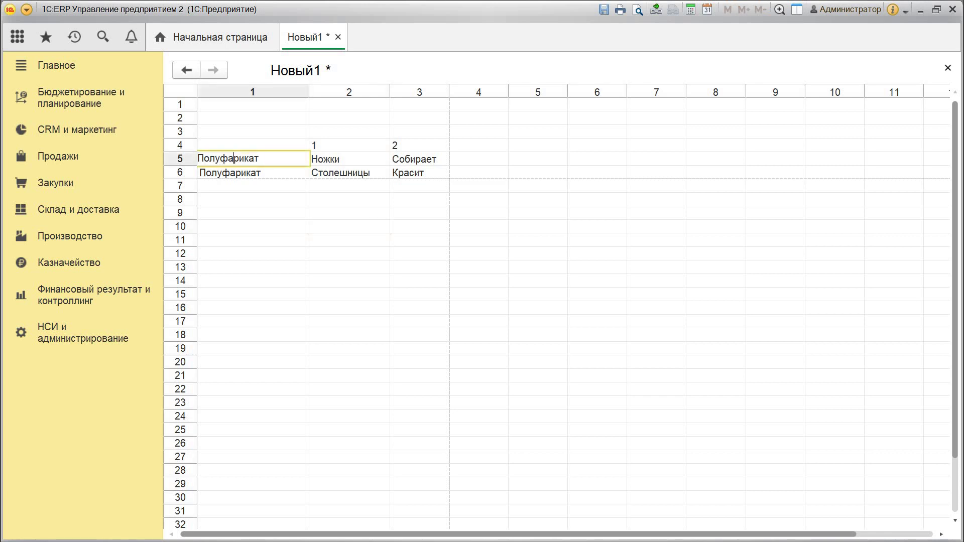
type("б")
double_click(239, 172)
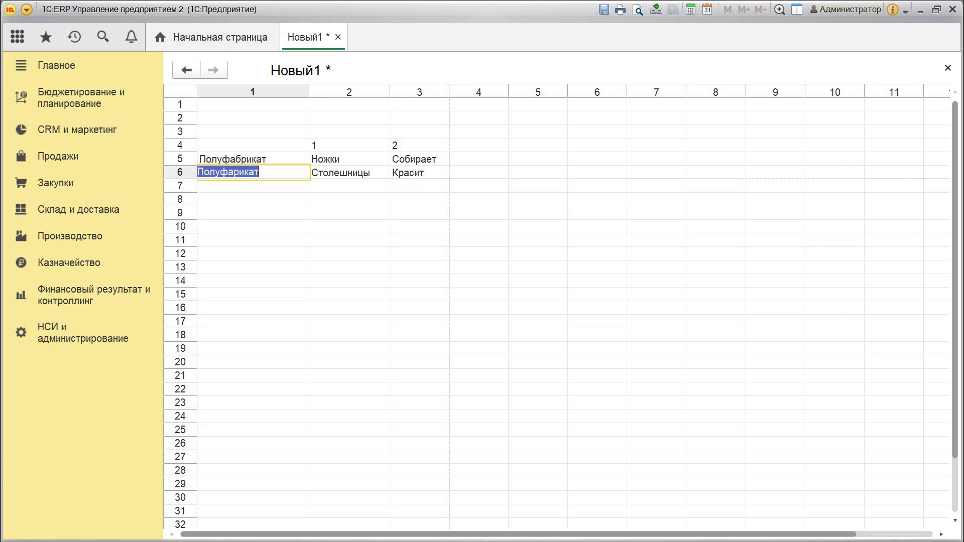
left_click(240, 172)
type("б")
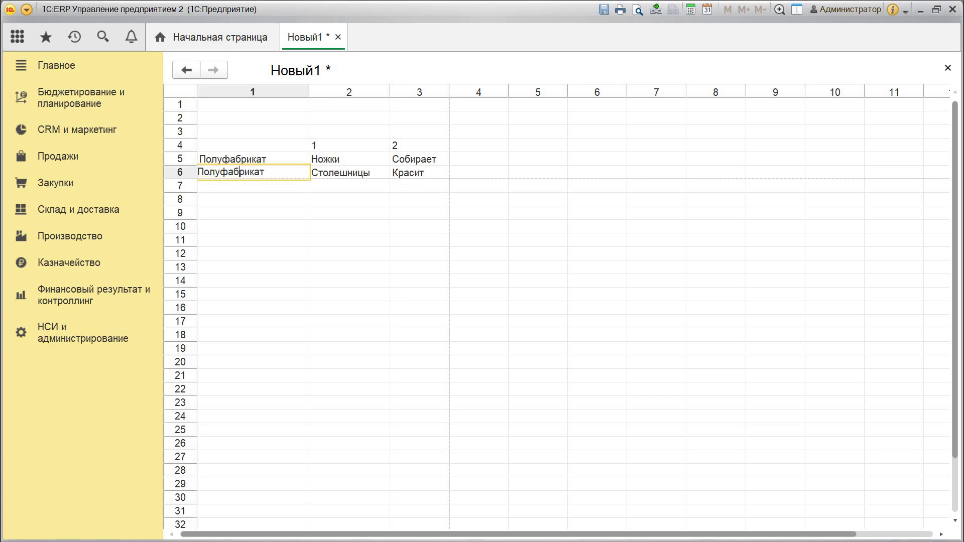
left_click(241, 199)
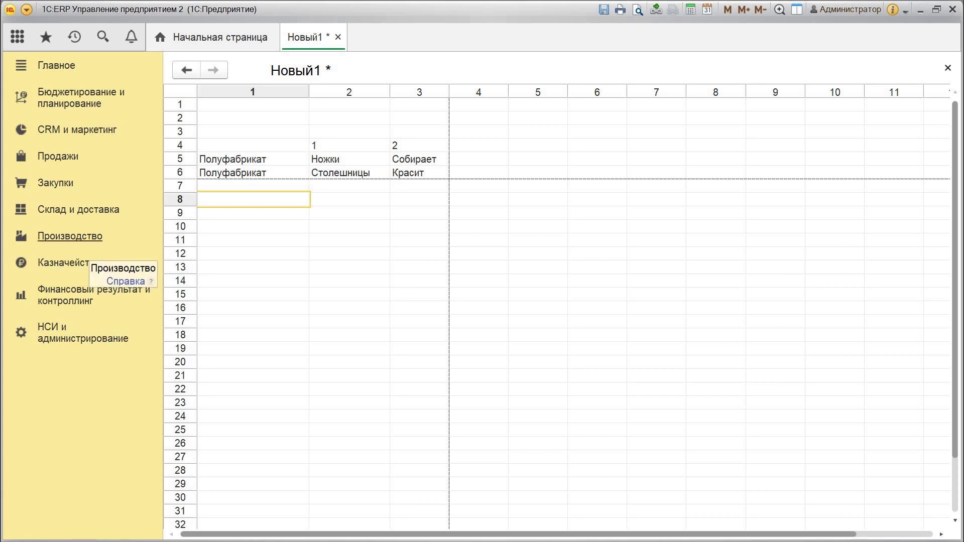
Enable the "Несколько организаций" option in the Предприятие settings of НСИ и администрирование.
left_click(70, 336)
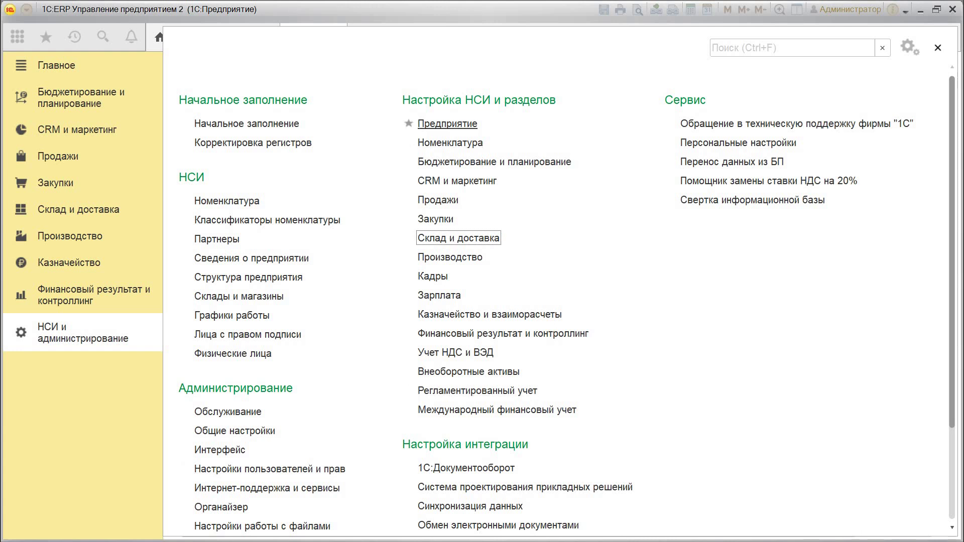
left_click(447, 124)
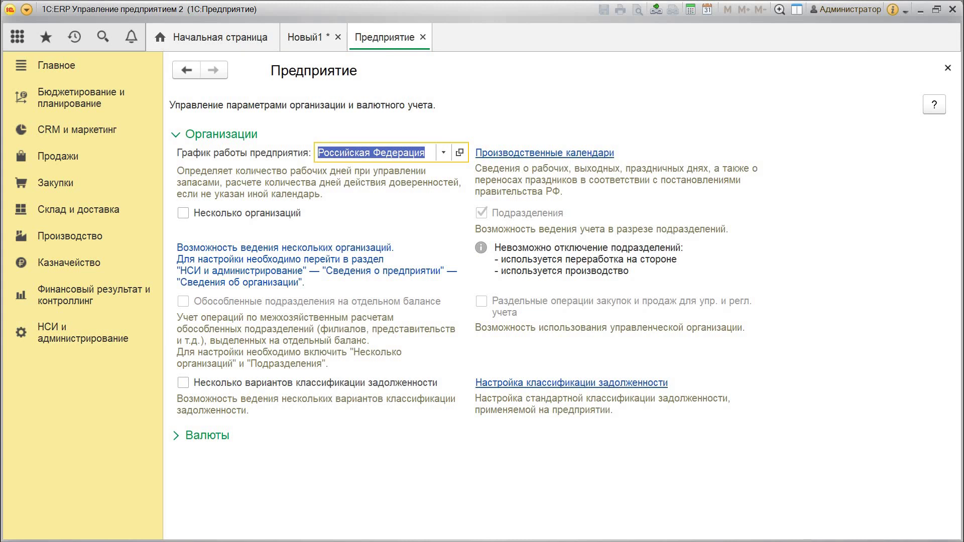
left_click(184, 213)
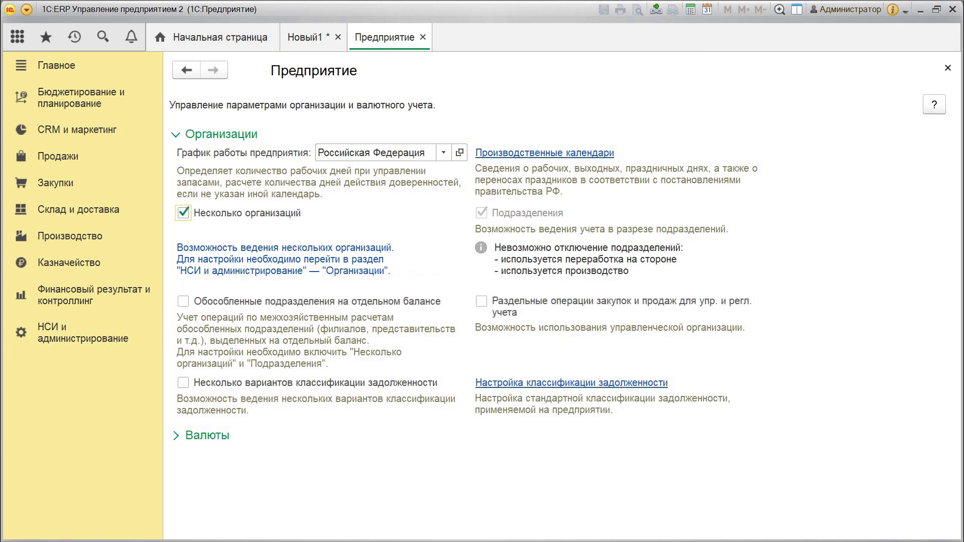
Open the Организации list and start a new organization as a copy of "ООО Торговый дом".
left_click(82, 333)
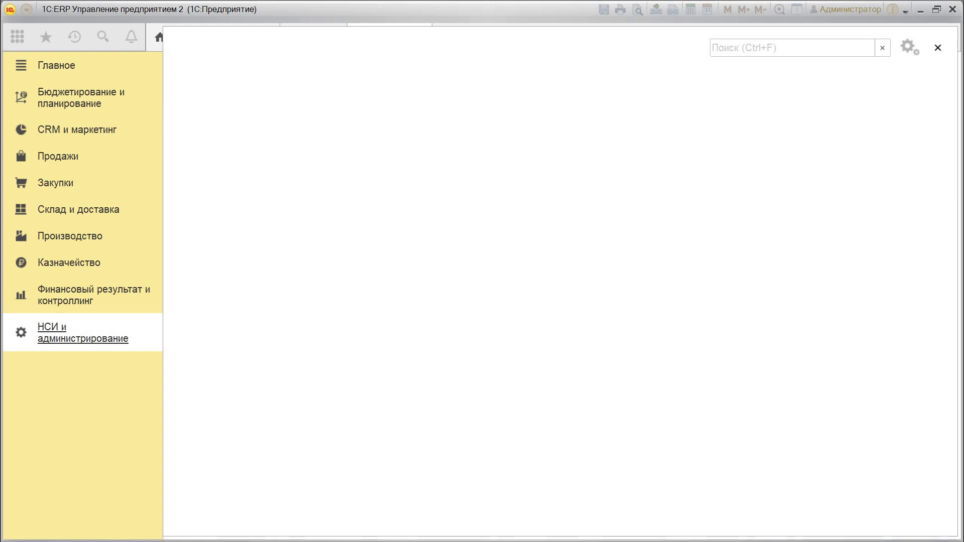
key("Escape")
left_click(83, 332)
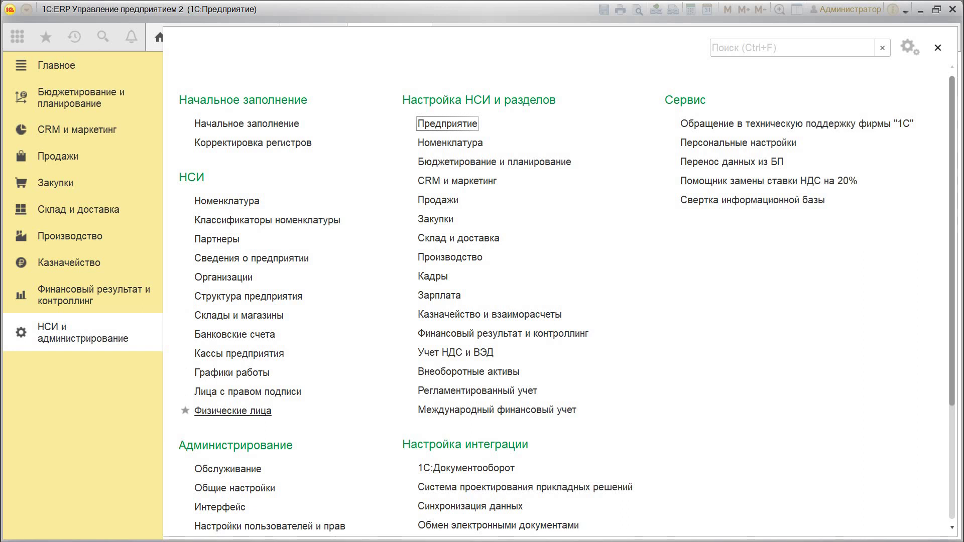
left_click(224, 278)
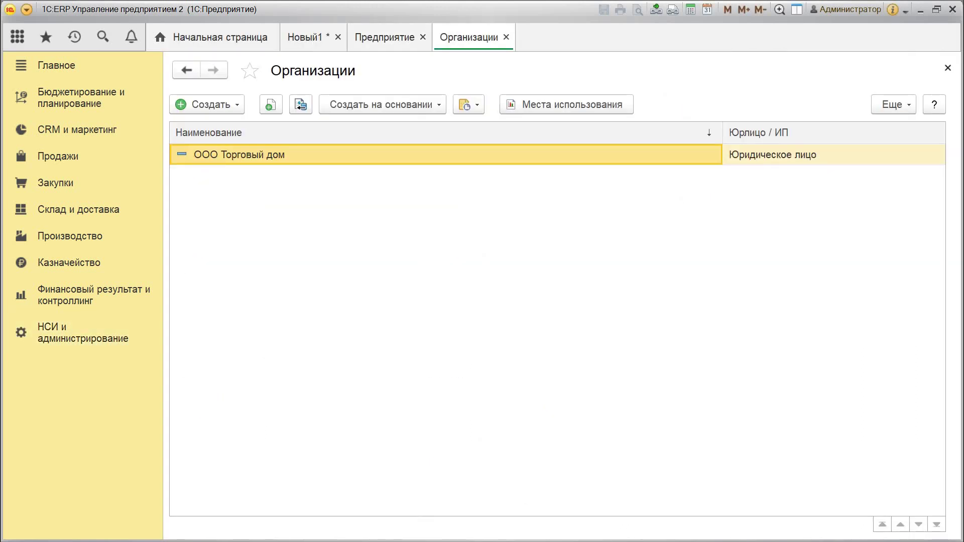
left_click(272, 104)
key("F9")
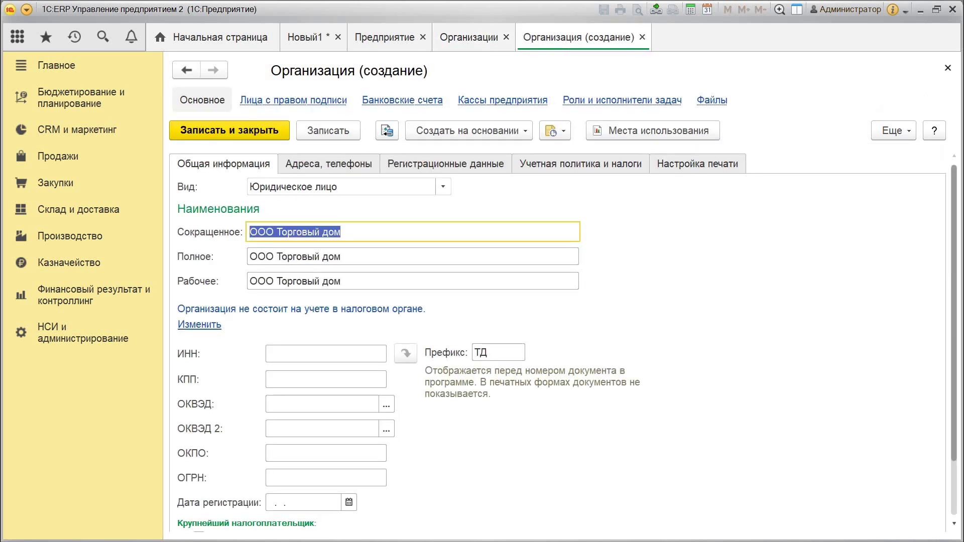
Replace the new organization's short name with "ООО мебель производство".
key("Delete")
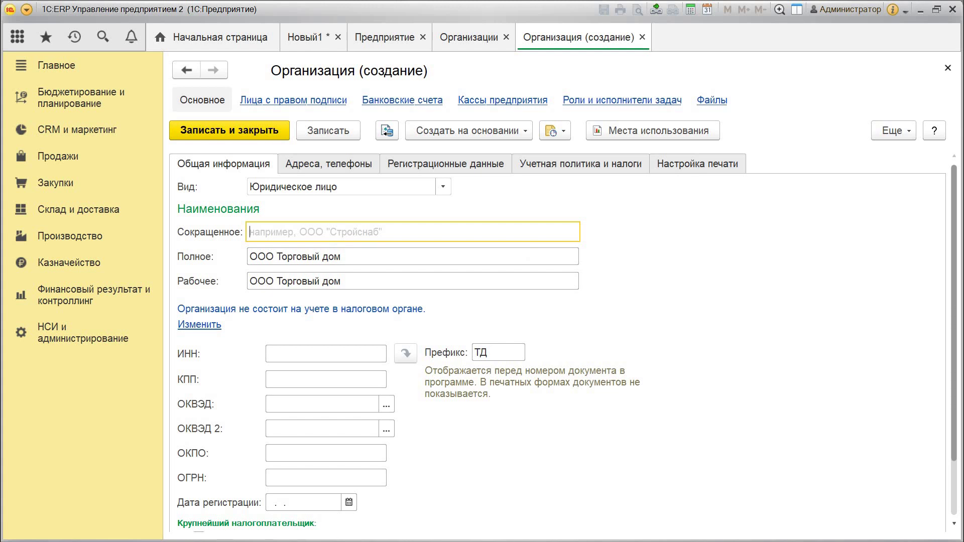
type("ОО")
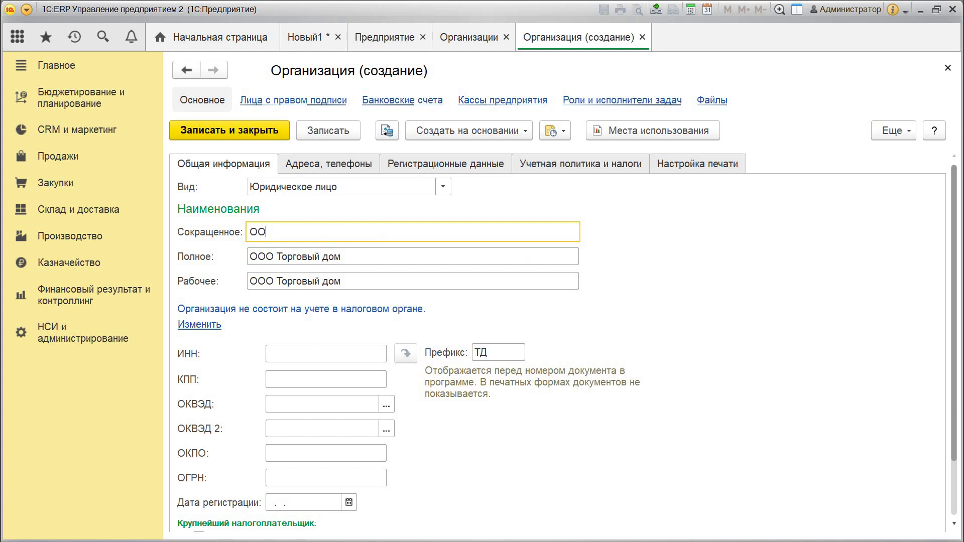
type("О мебель")
type("производство")
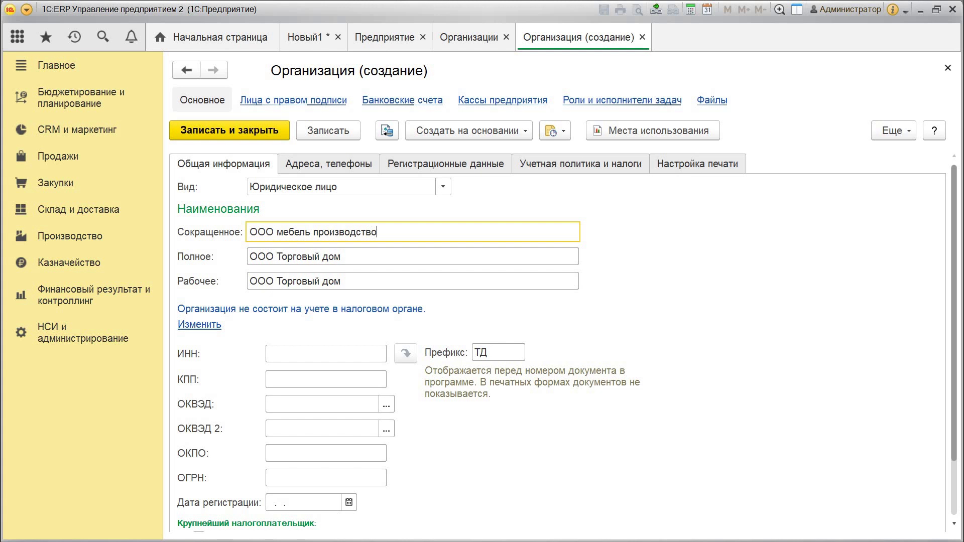
key("Tab")
key("Tab")
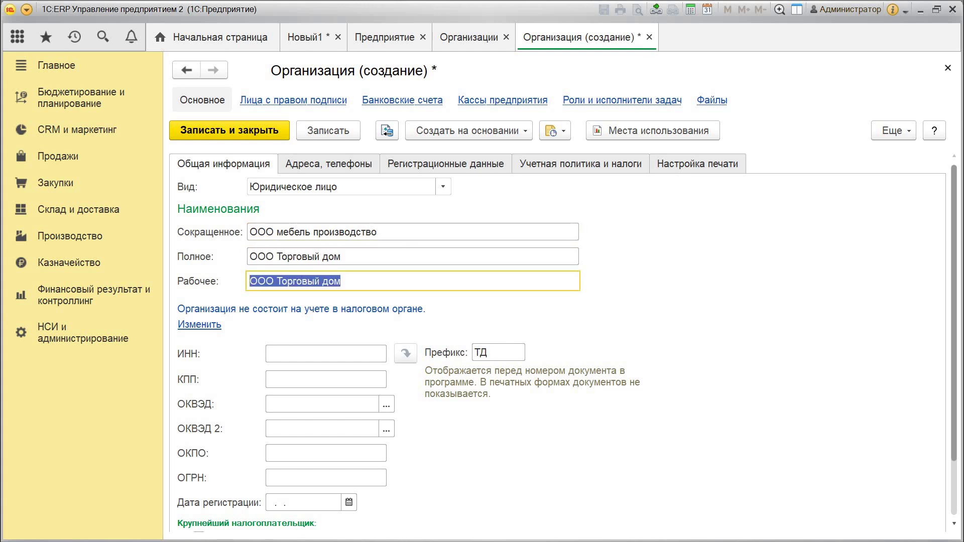
Copy the short name "ООО мебель производство" into the organization's full and working names.
left_click(372, 235)
key("ctrl+c")
right_click(371, 236)
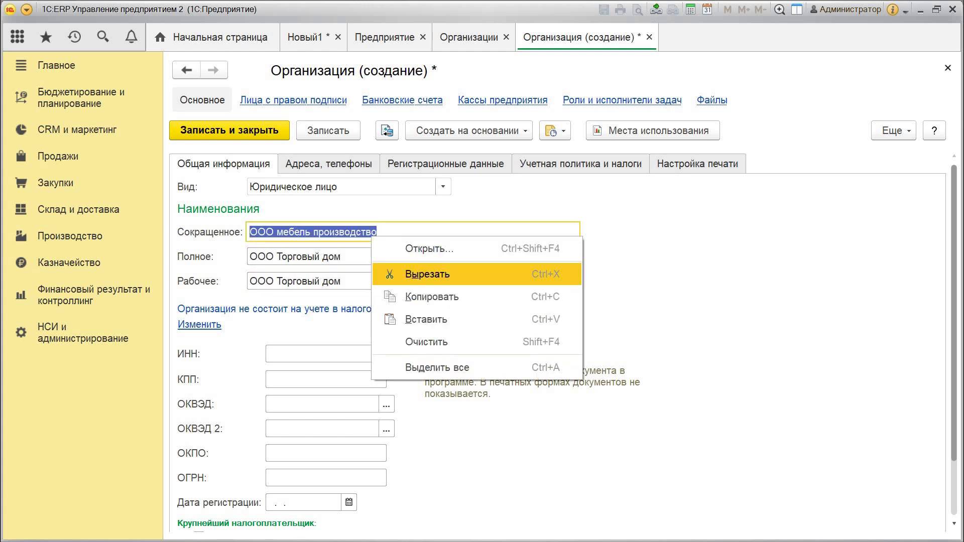
left_click(427, 298)
left_click(382, 257)
key("Delete")
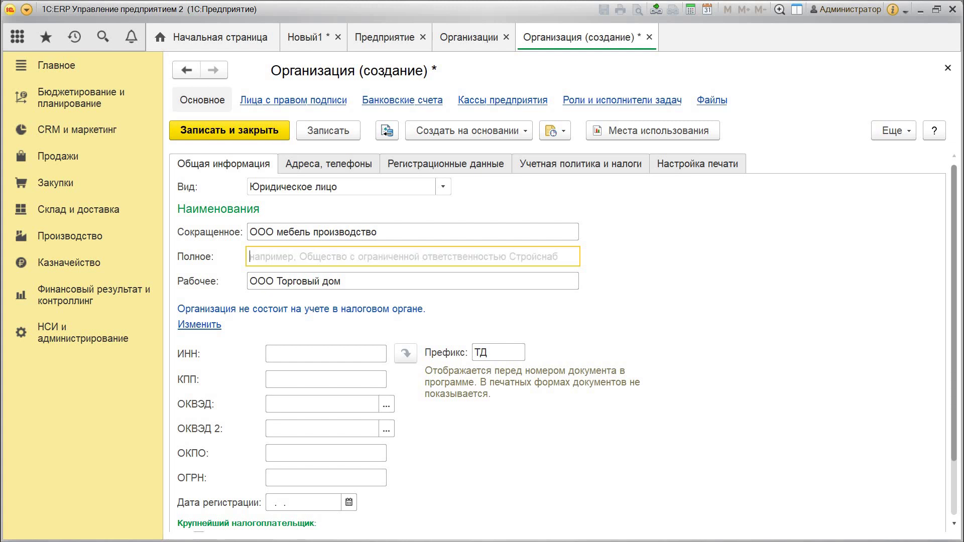
key("ctrl+v")
key("Tab")
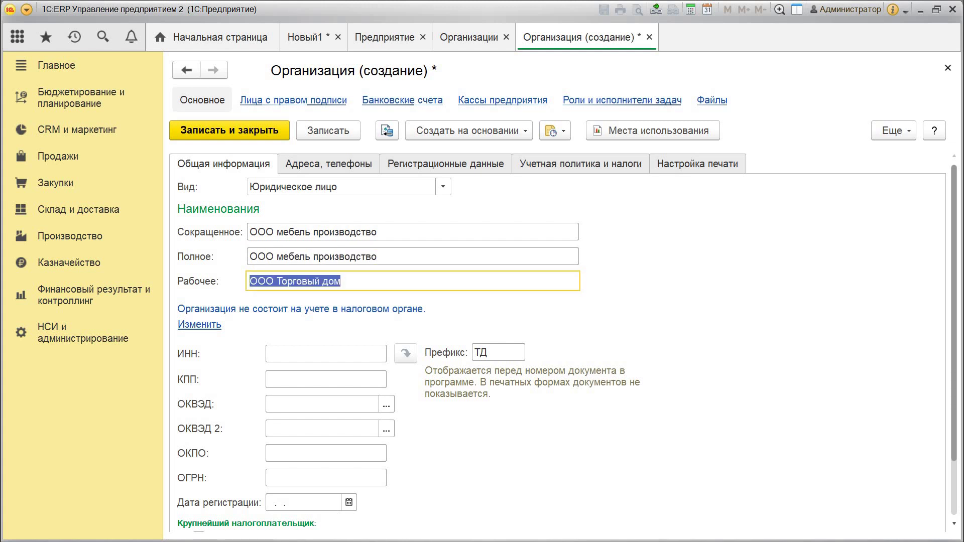
key("Delete")
key("ctrl+v")
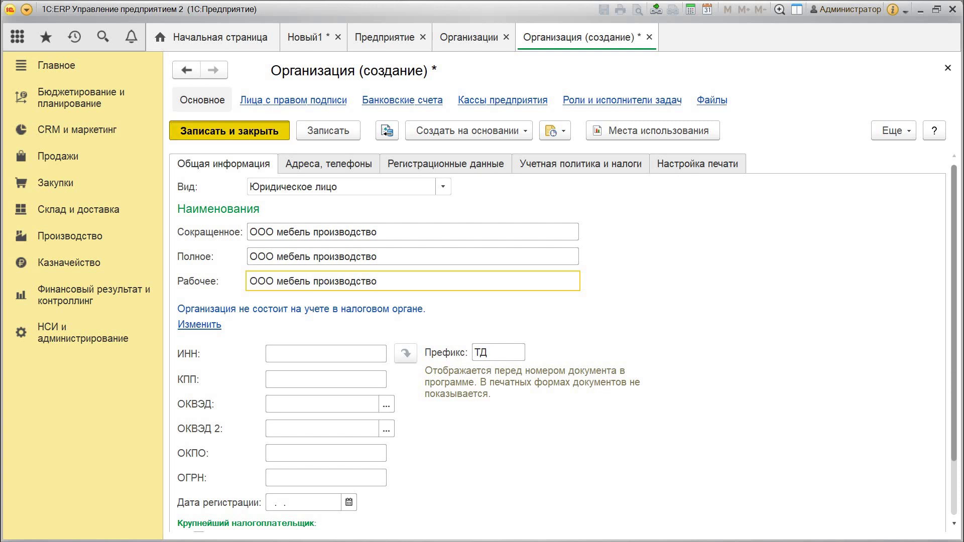
Try to save the organization and assign it the "Основная" accounting policy.
left_click(230, 130)
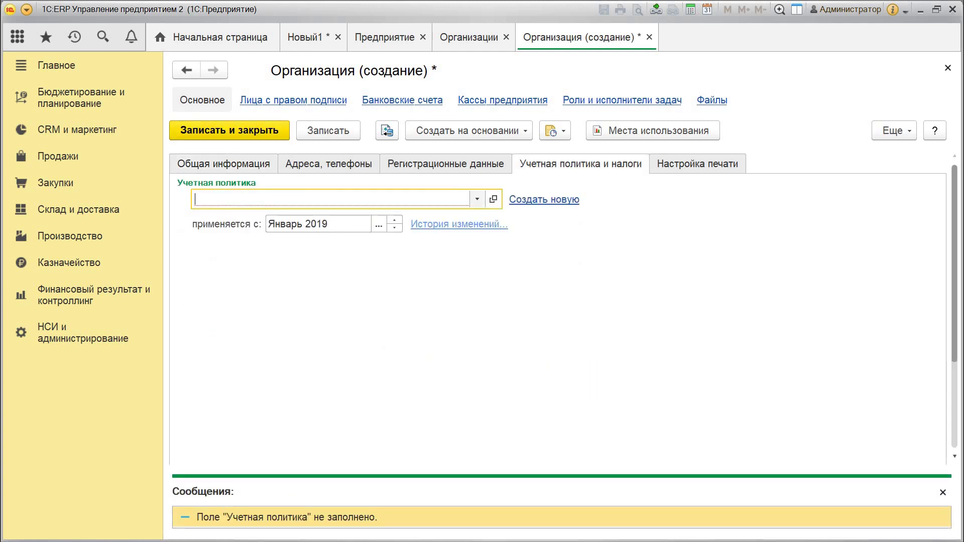
left_click(478, 199)
left_click(231, 221)
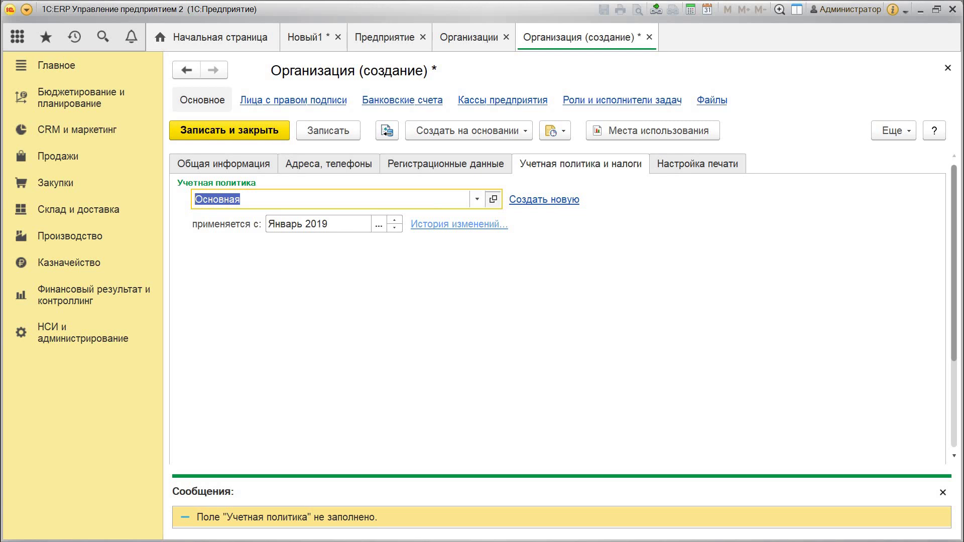
Examine the tax and inventory settings of the "Основная" accounting policy and close it.
left_click(494, 199)
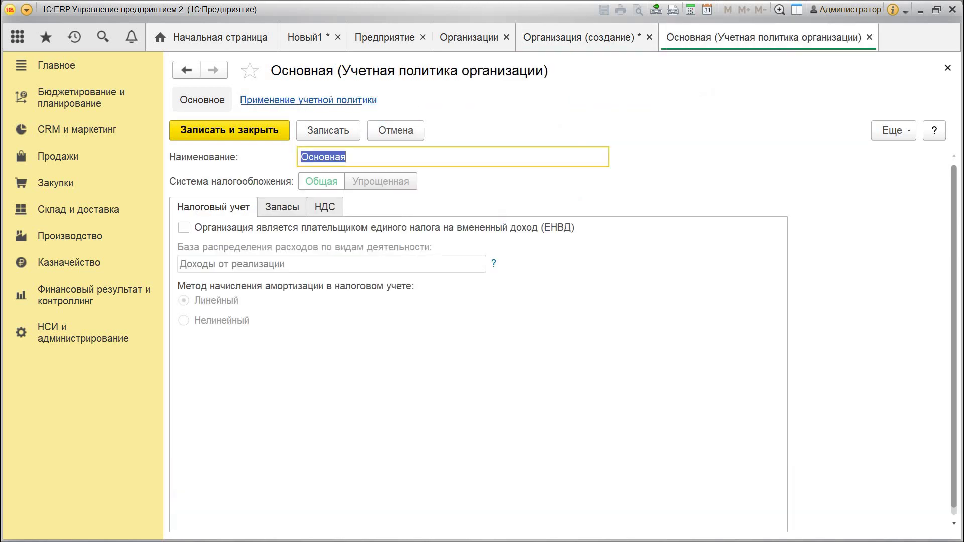
left_click(282, 207)
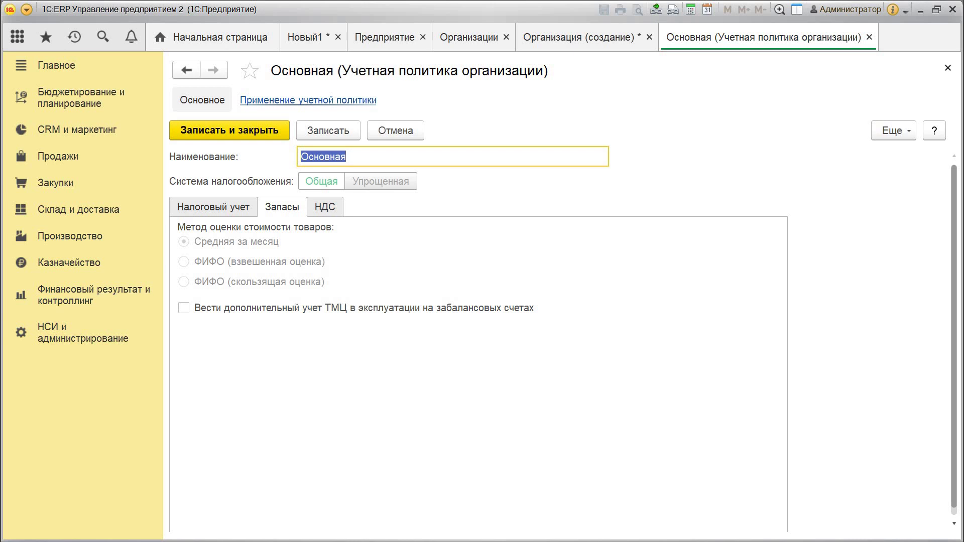
left_click(230, 131)
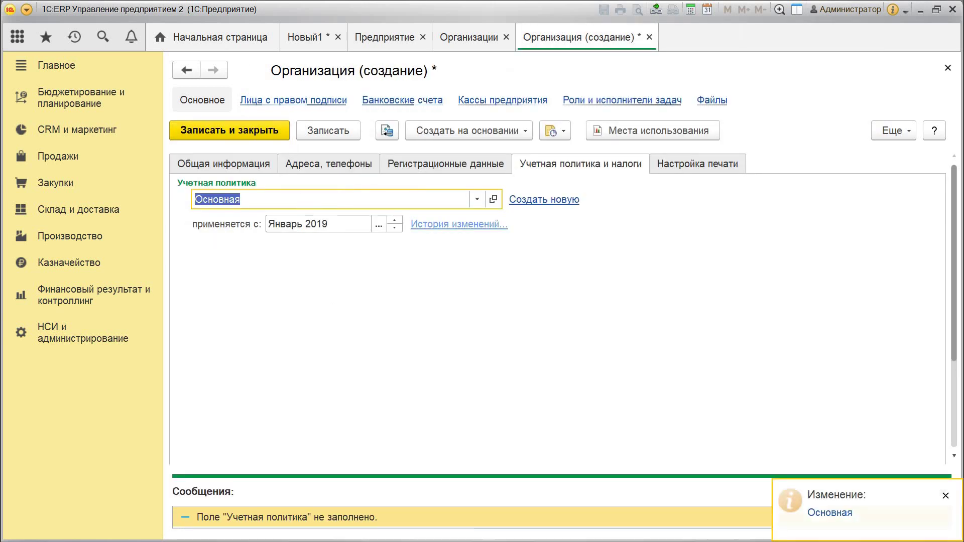
Save the new organization and close the list of organizations.
key("ctrl+Return")
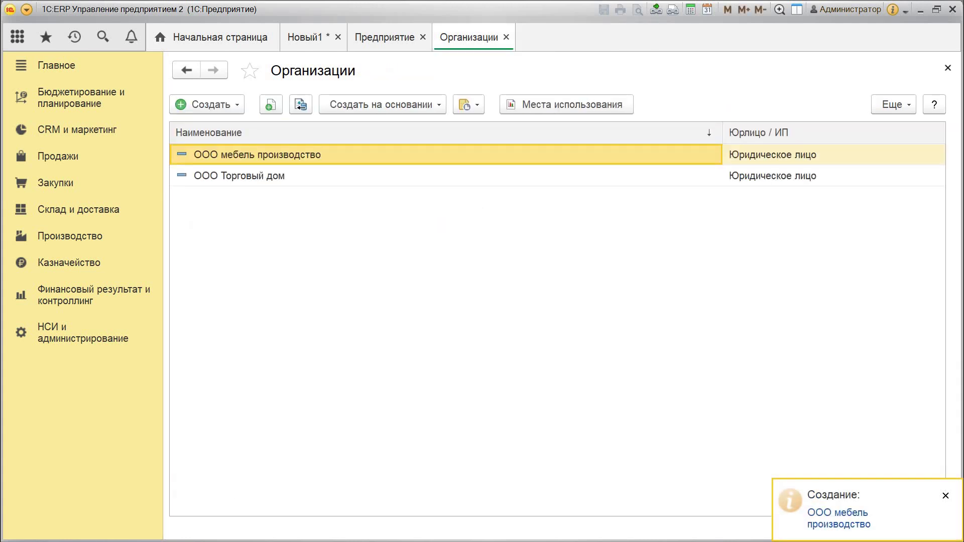
left_click(948, 68)
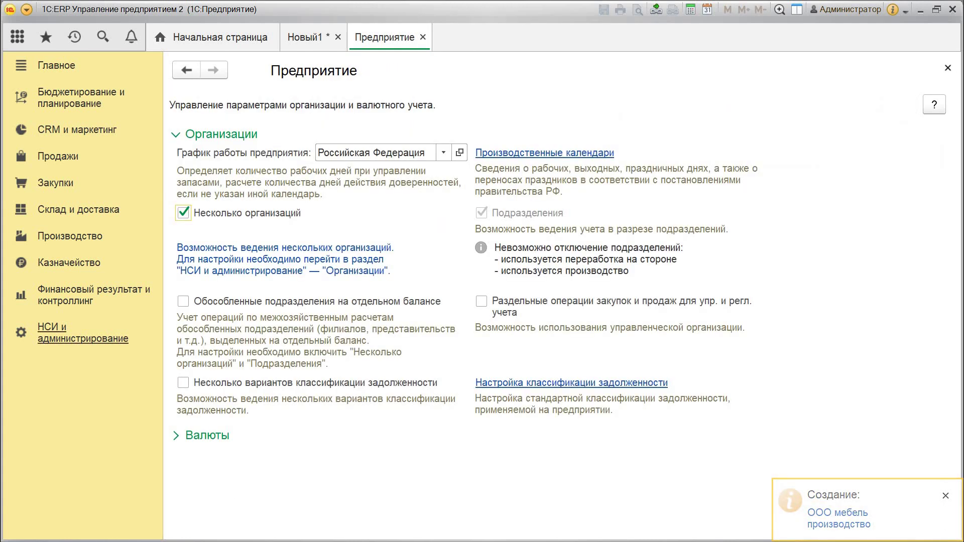
Open the Номенклатура list and switch its navigation to the item hierarchy.
left_click(56, 332)
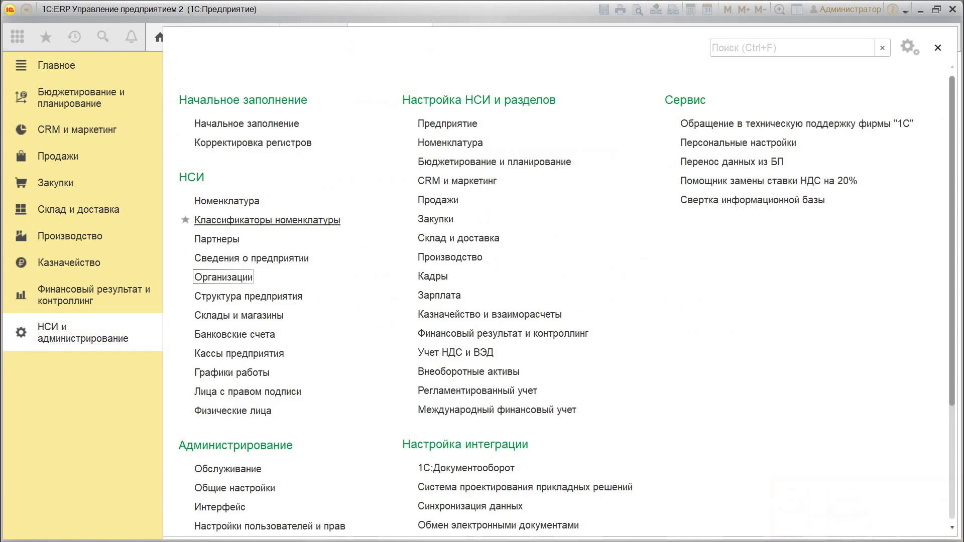
left_click(227, 200)
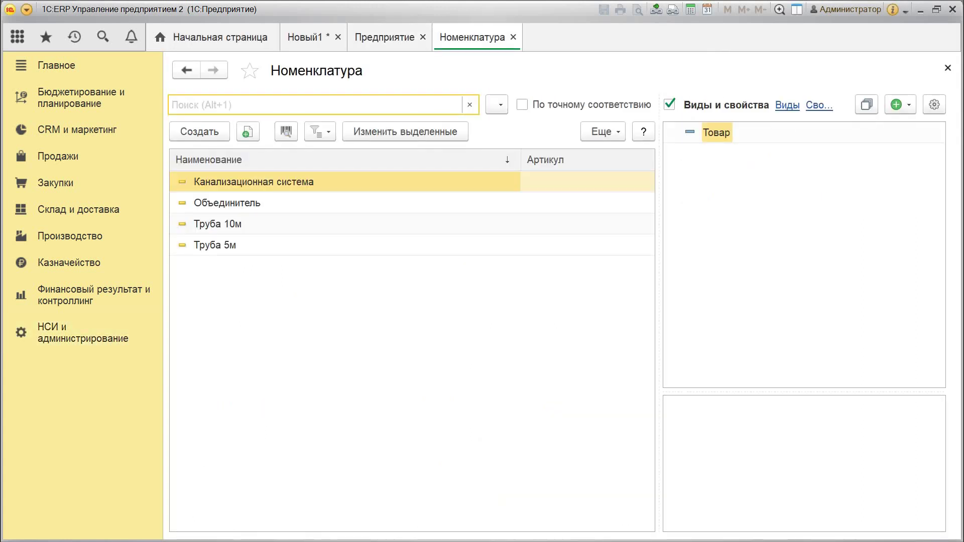
left_click(934, 104)
left_click(698, 150)
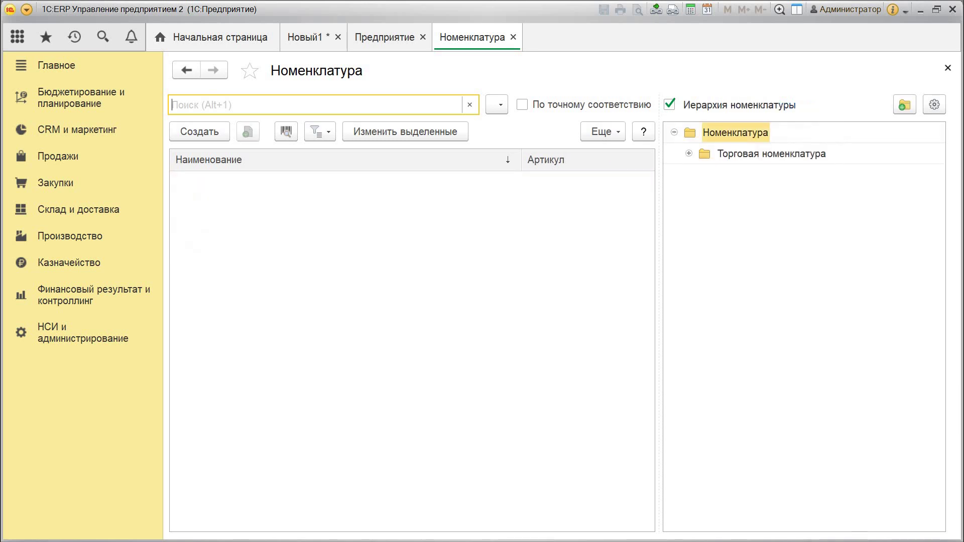
Create and save an item group named "Мебельное дело" inside the "Торговая номенклатура" group.
left_click(771, 154)
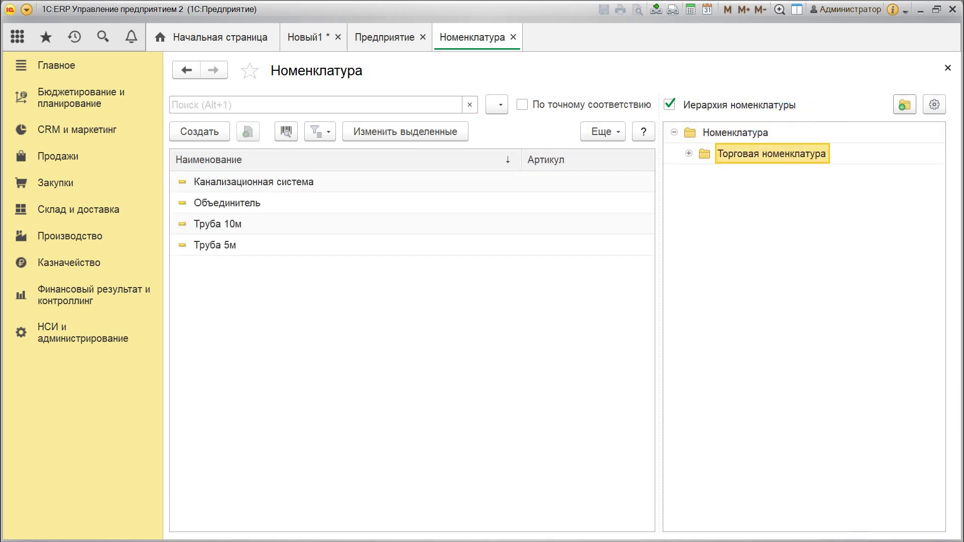
left_click(905, 105)
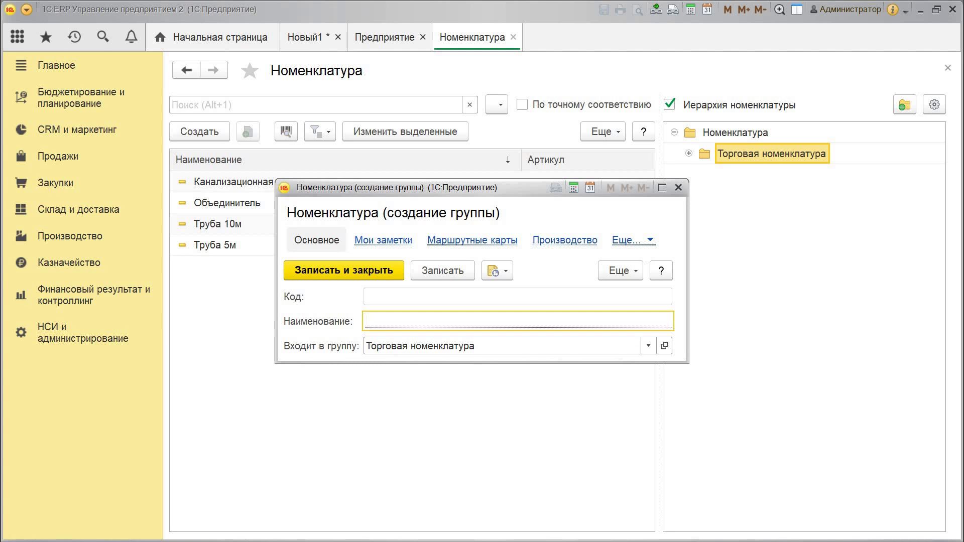
type("Меб")
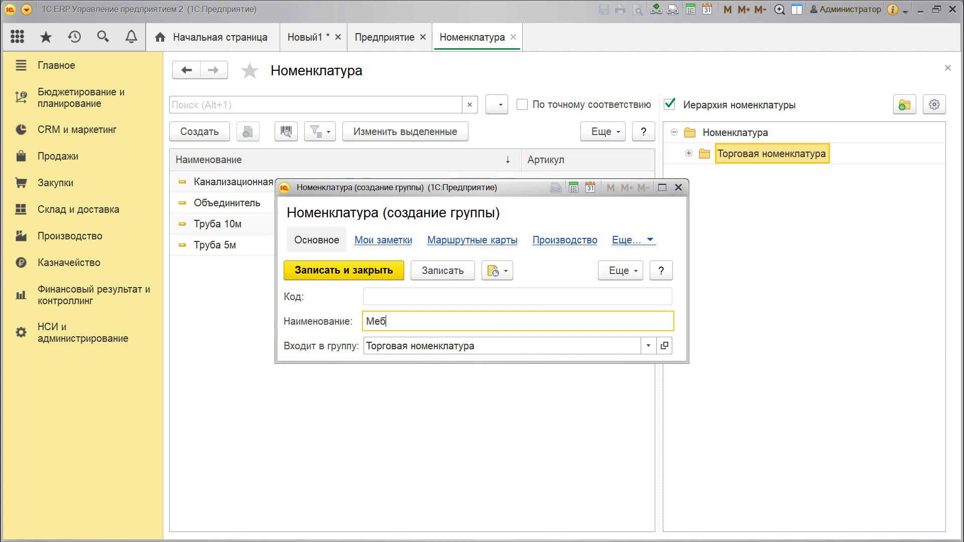
type("ельное дело")
key("ctrl+Return")
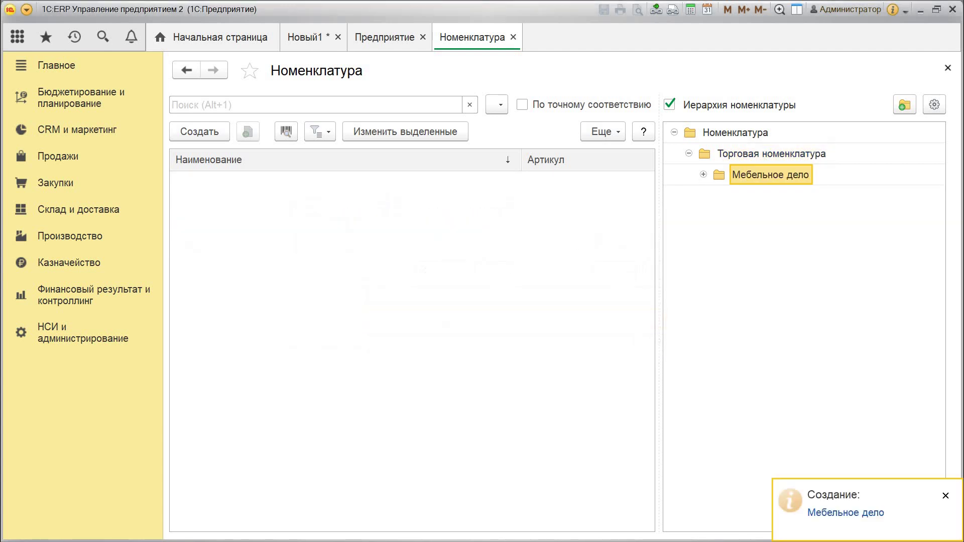
Create and save the item "Ножки стола" in the "Мебельное дело" group, copying its working name to the print name.
left_click(200, 132)
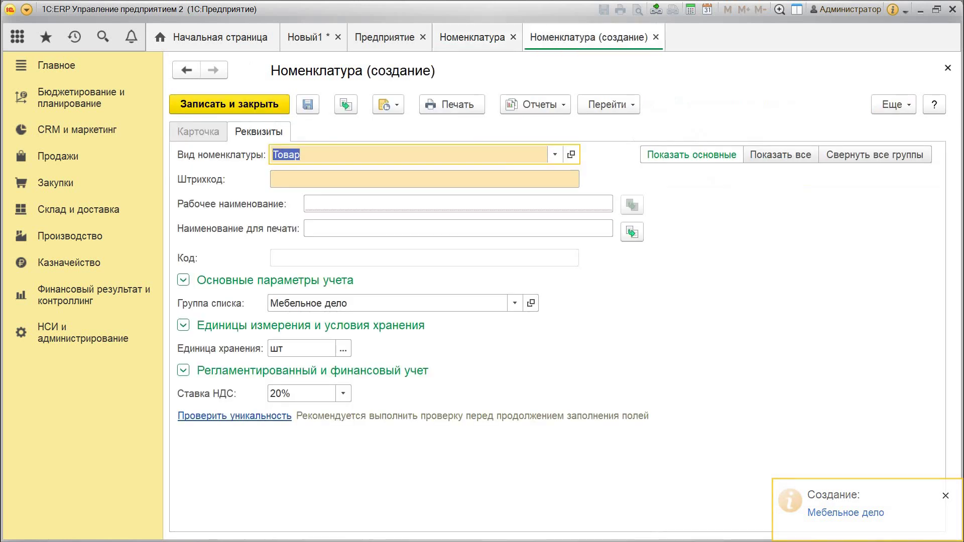
key("Tab")
key("Tab")
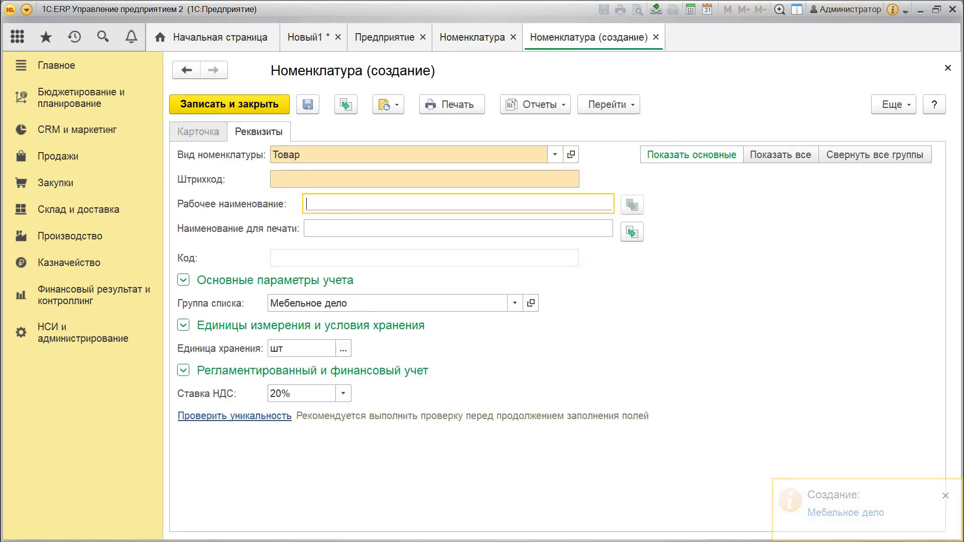
type("Ножки")
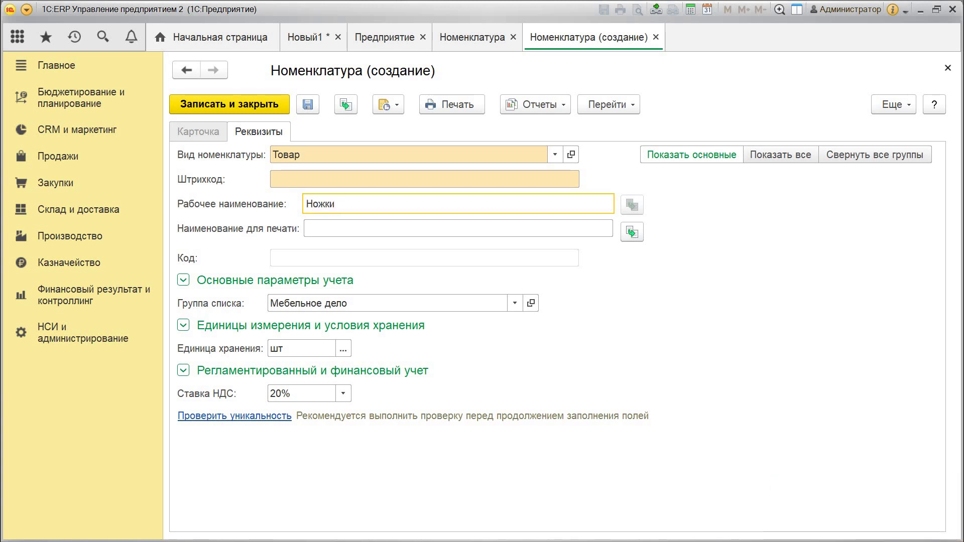
type(" стола")
left_click(632, 232)
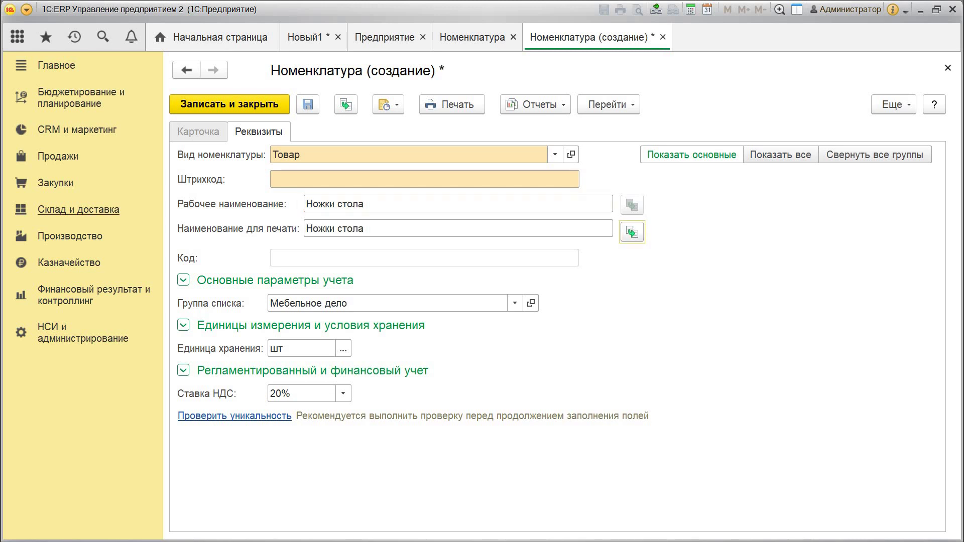
key("ctrl+Return")
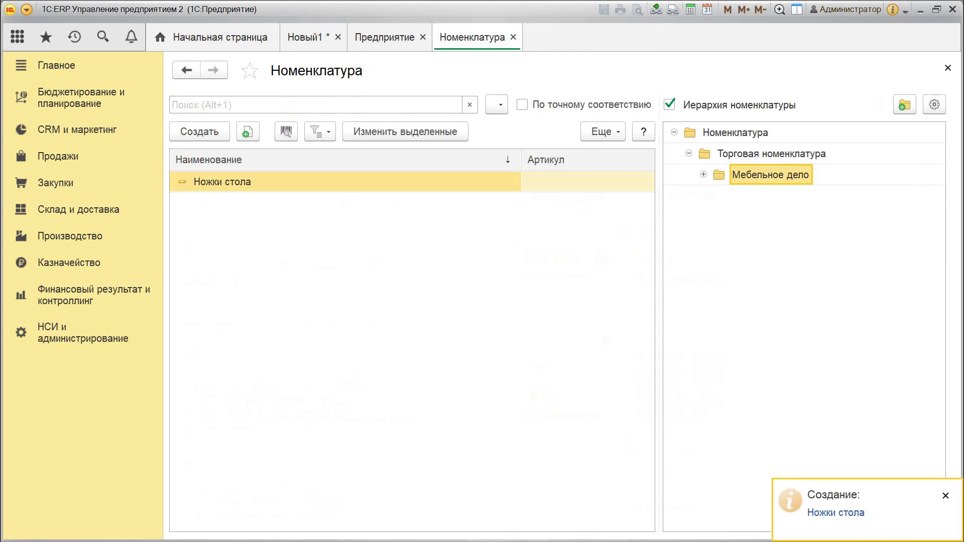
Copy the "Ножки стола" item as a new item with working and print name "Столешница" and save it.
left_click(248, 131)
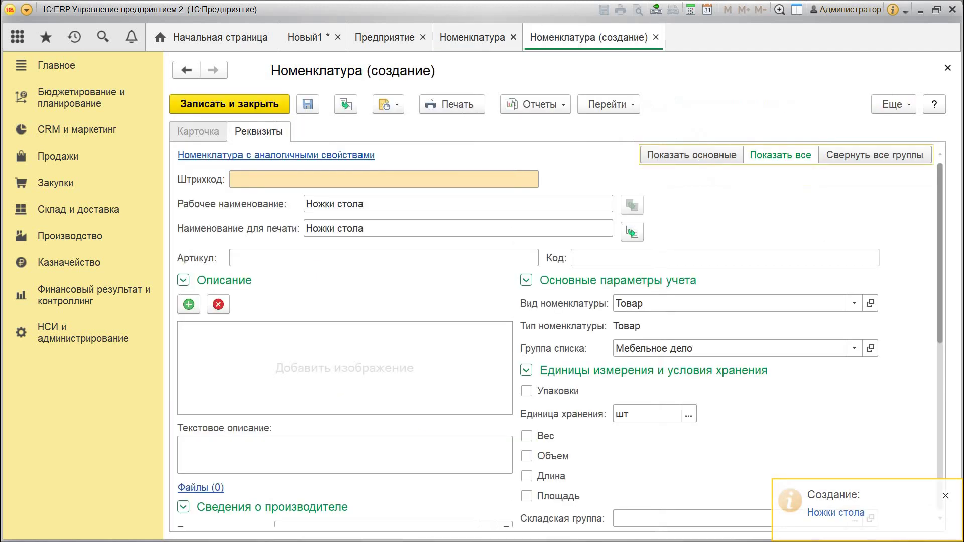
left_click(365, 204)
key("BackSpace")
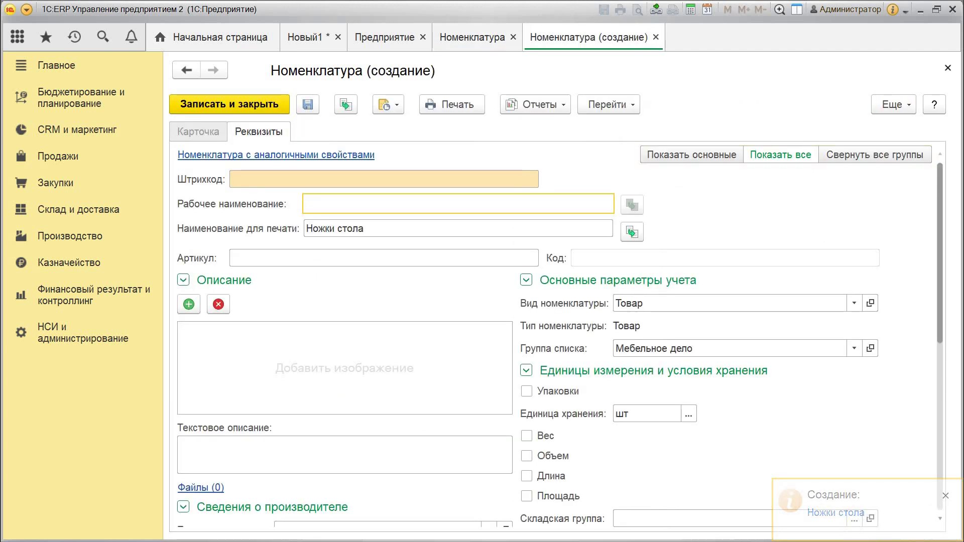
type("Стлол")
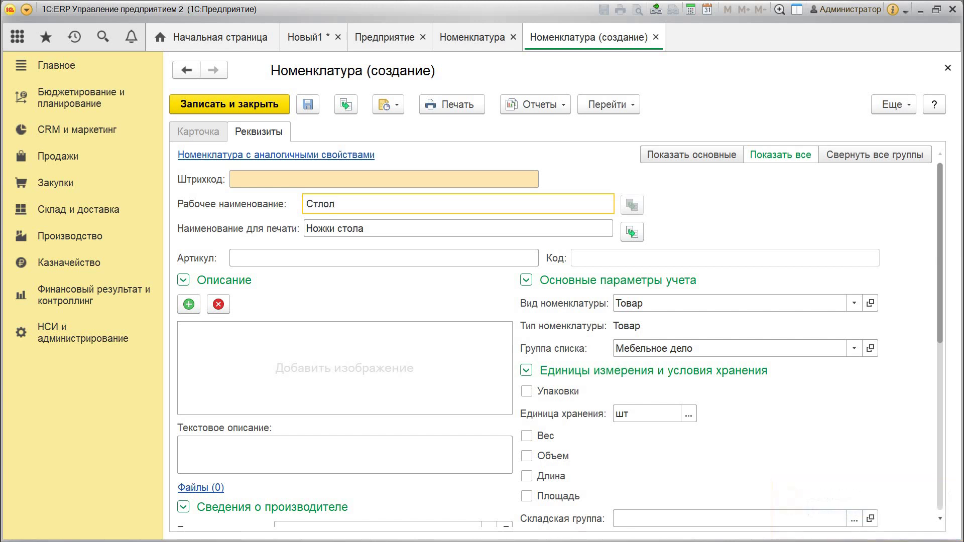
key("BackSpace")
key("BackSpace")
key("BackSpace")
key("BackSpace")
type("толешница")
left_click(632, 232)
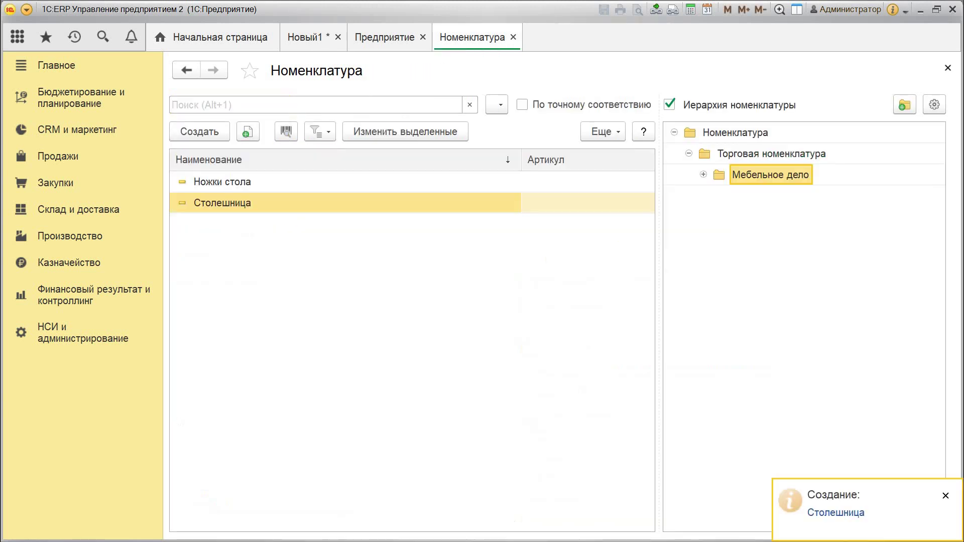
Create and save a new item with the working name "Стол письменный" in the "Мебельное дело" group.
left_click(199, 132)
key("Insert")
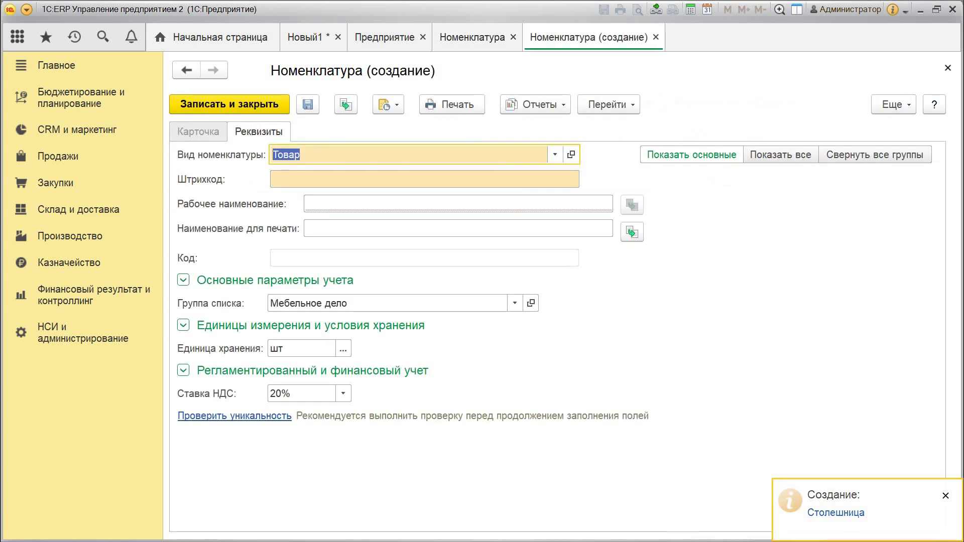
left_click(341, 204)
type("Стол")
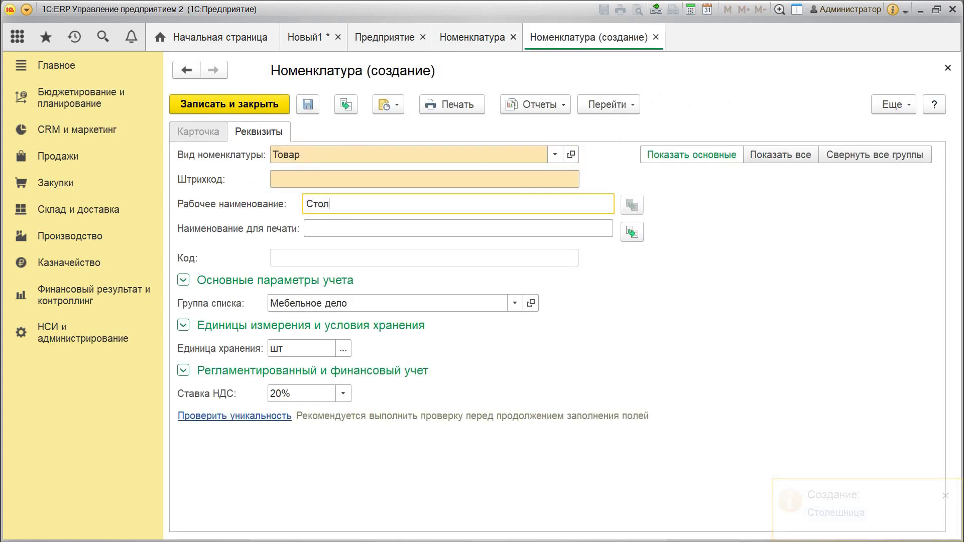
type(" письменн")
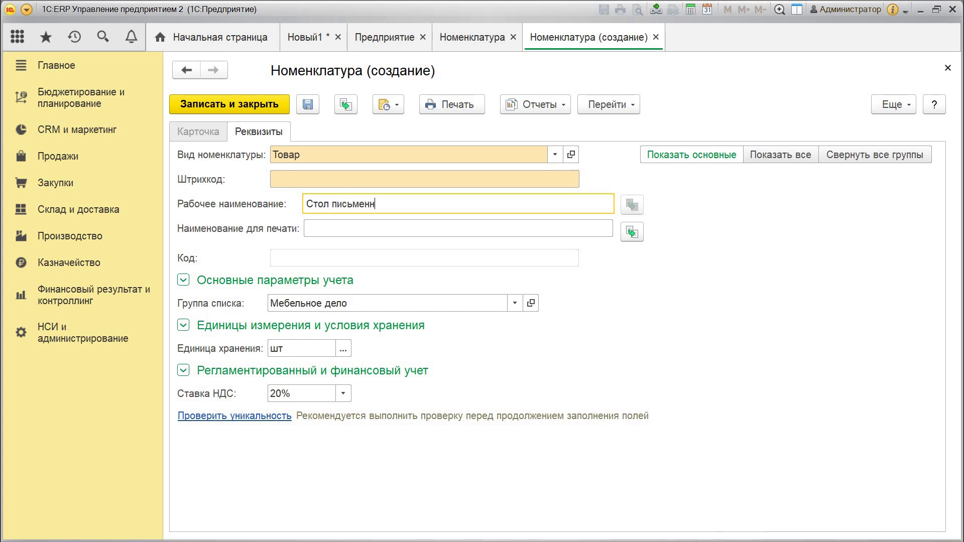
type("ый")
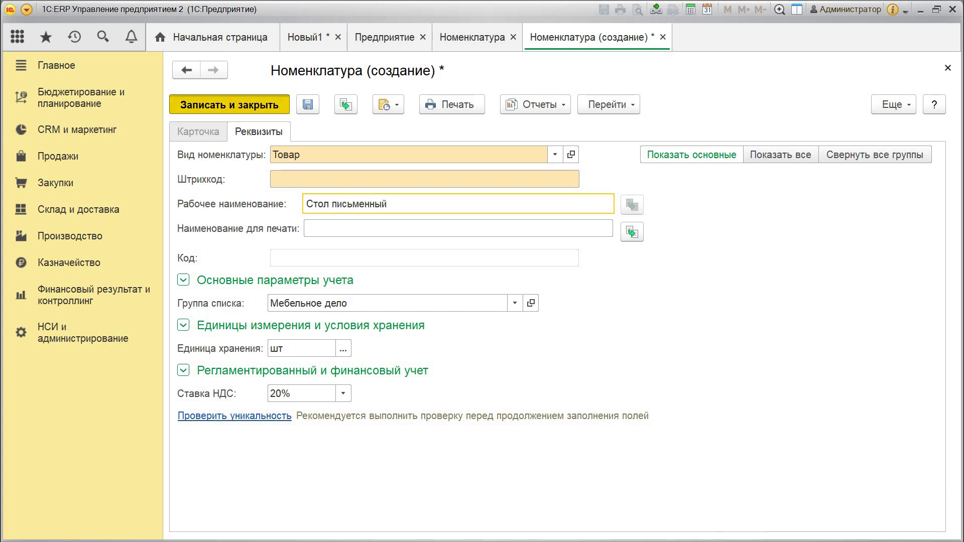
key("ctrl+Return")
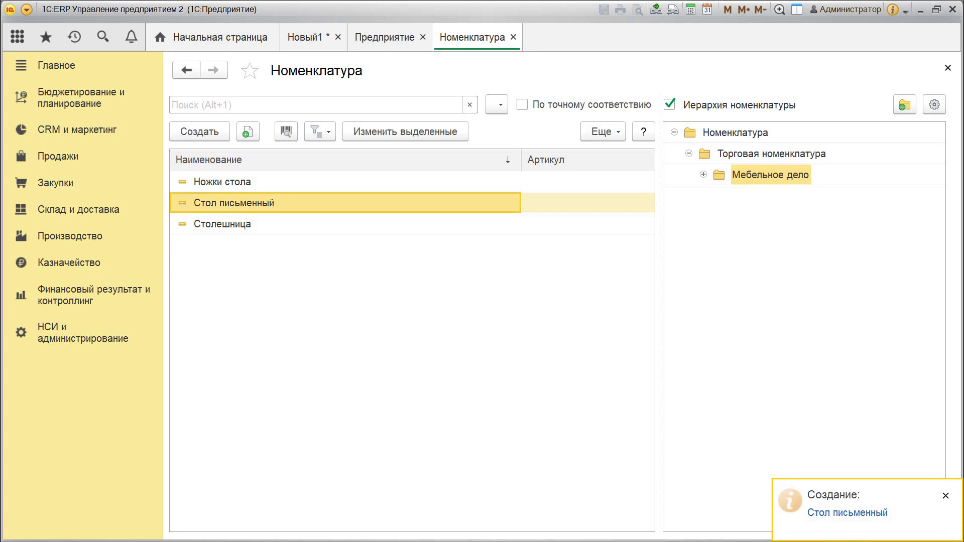
Create and save the item "брус берёзовый" in the "Мебельное дело" group, filling the print name from the working name.
left_click(704, 174)
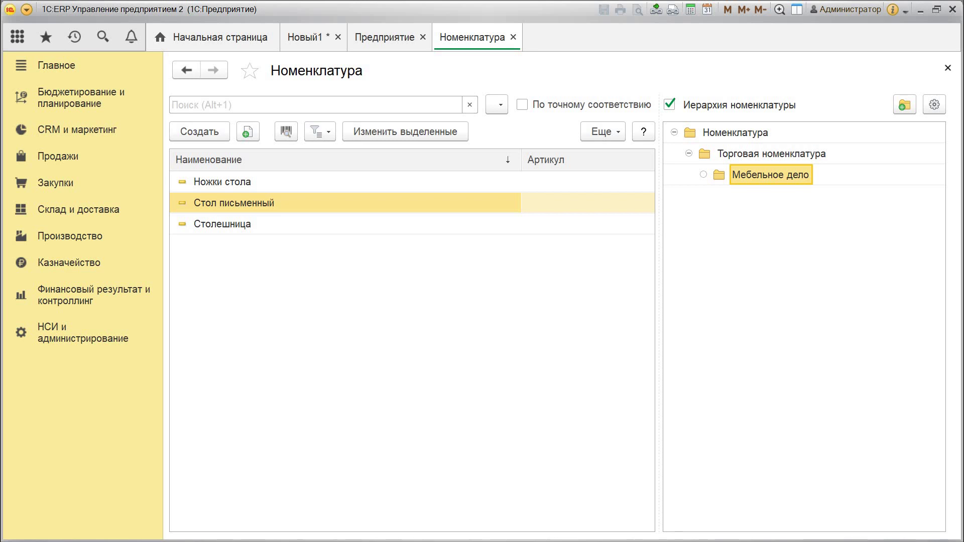
left_click(199, 131)
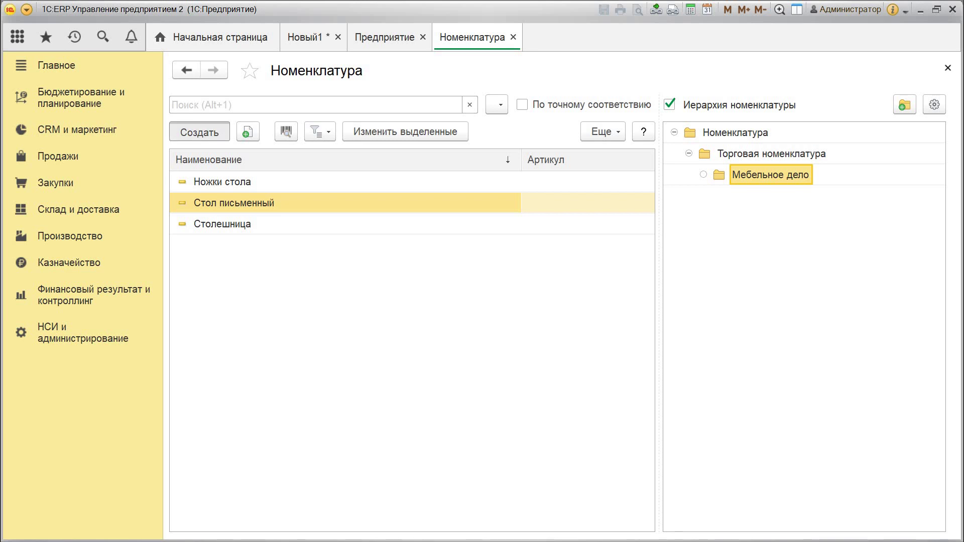
left_click(361, 204)
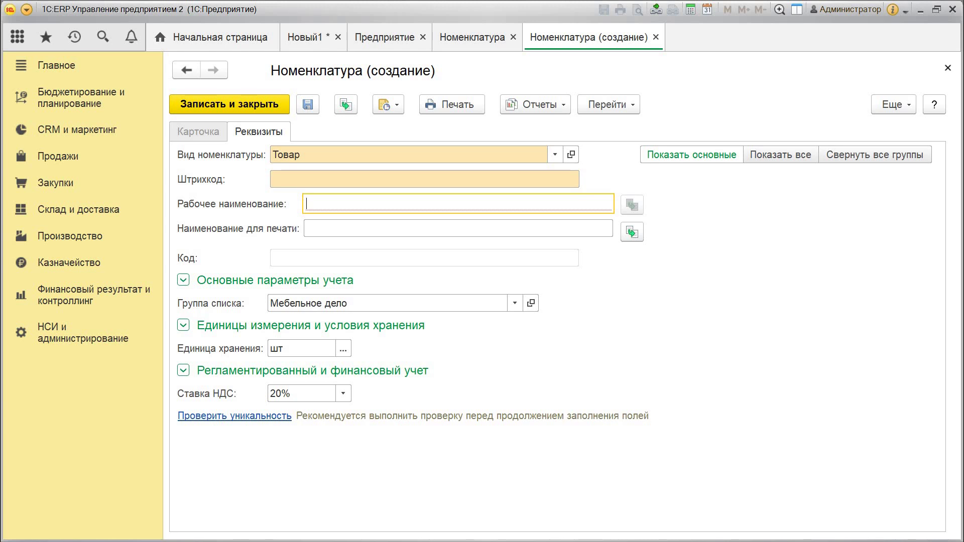
type("брус")
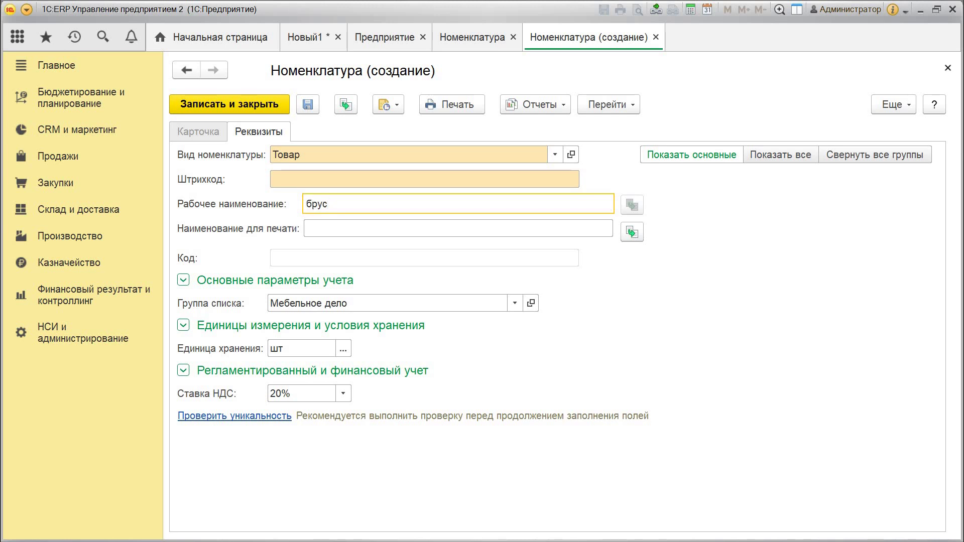
type(" бере")
key("BackSpace")
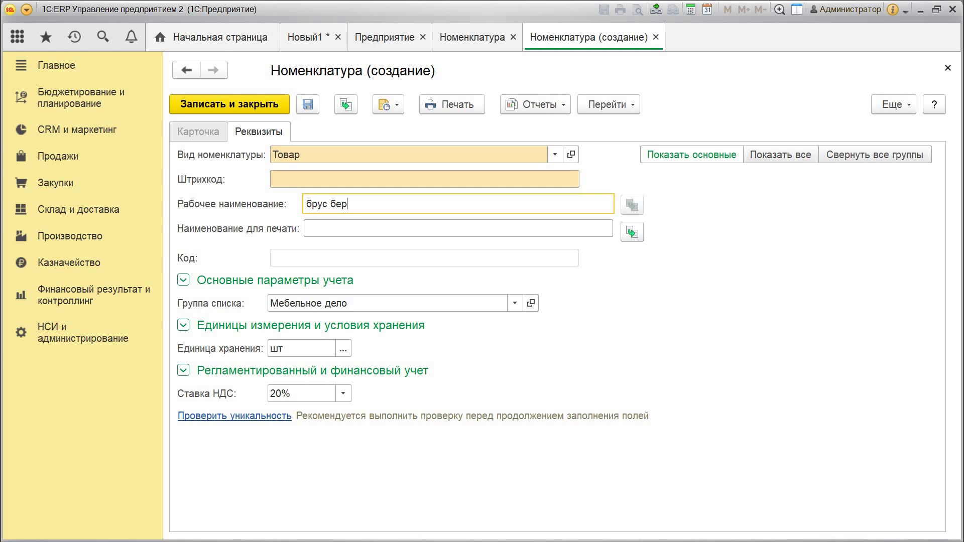
type("ёзовый")
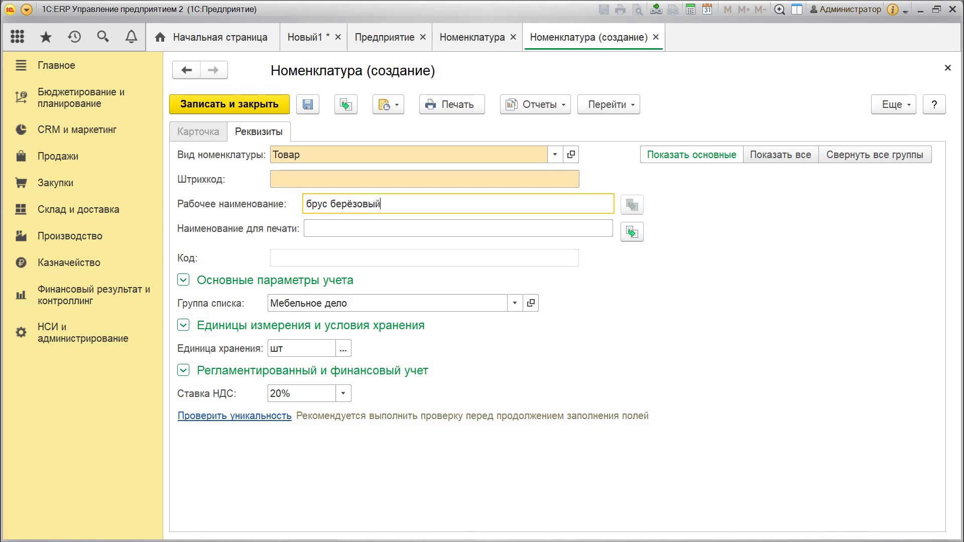
left_click(632, 232)
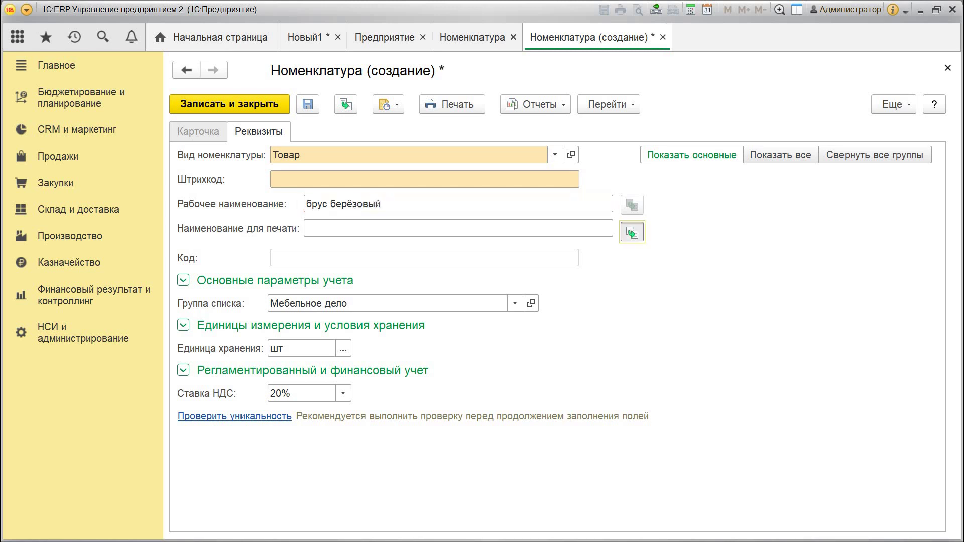
left_click(230, 105)
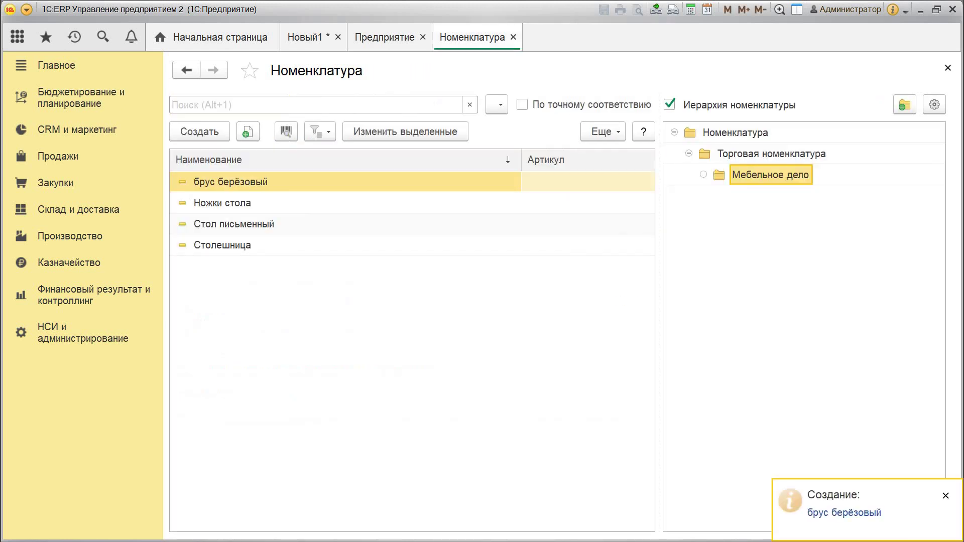
Create and save a new item with the working name "Брус дубовый" in the "Мебельное дело" group.
left_click(200, 131)
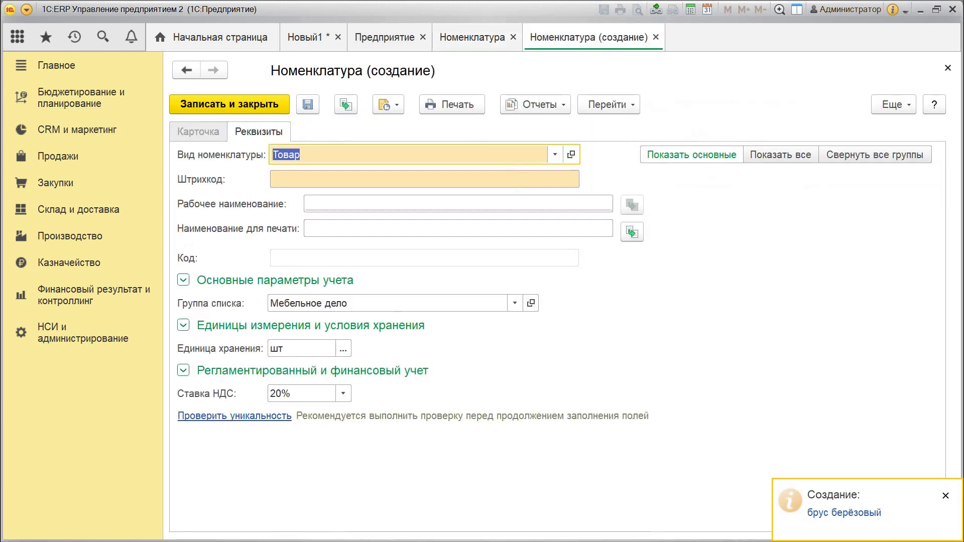
left_click(372, 204)
type("Б")
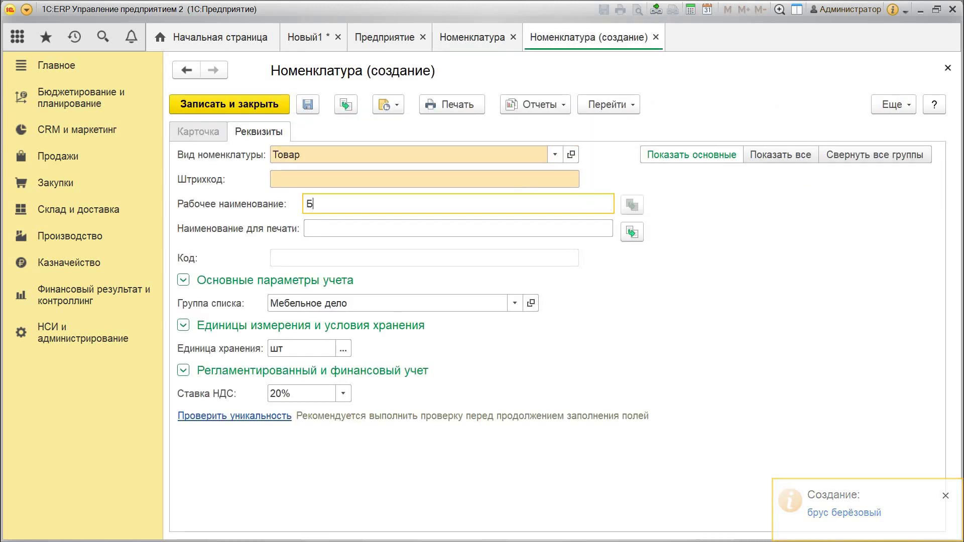
type("рус дубовый")
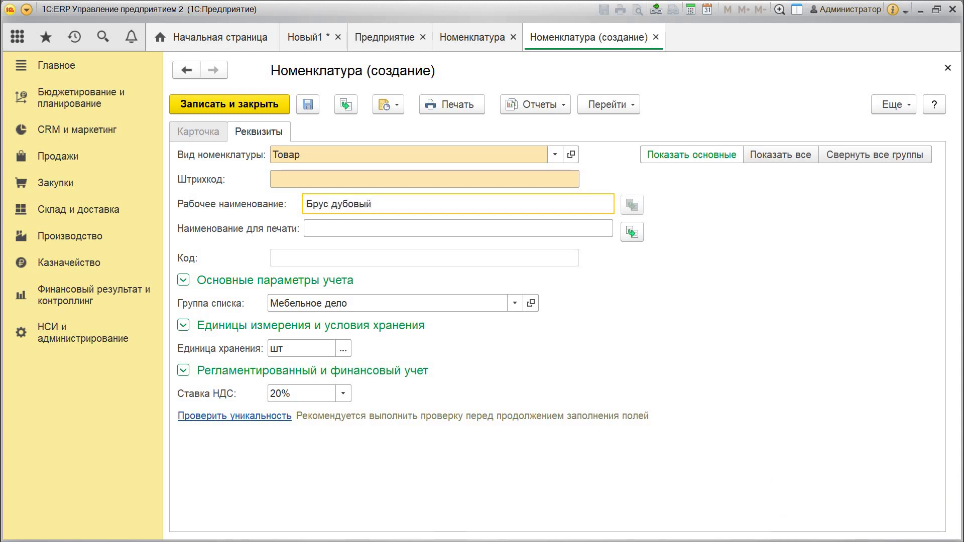
left_click(236, 104)
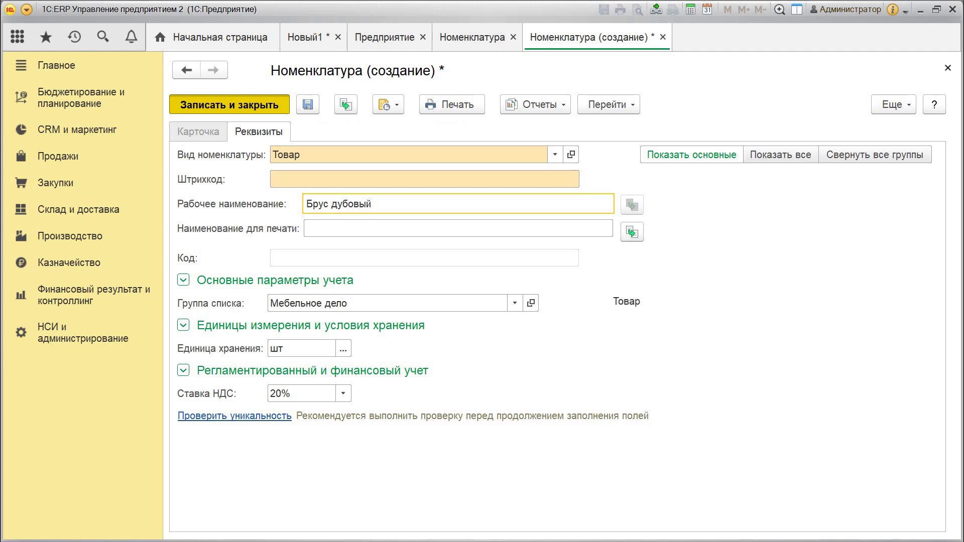
Open the "Ножки стола" item, look through its card and display its editable attributes (Реквизиты).
left_click(231, 181)
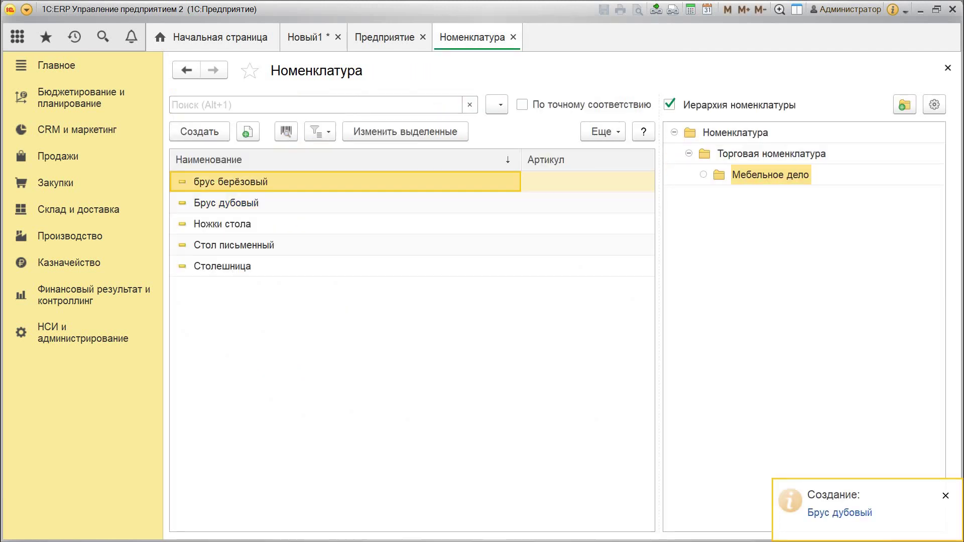
left_click(223, 224)
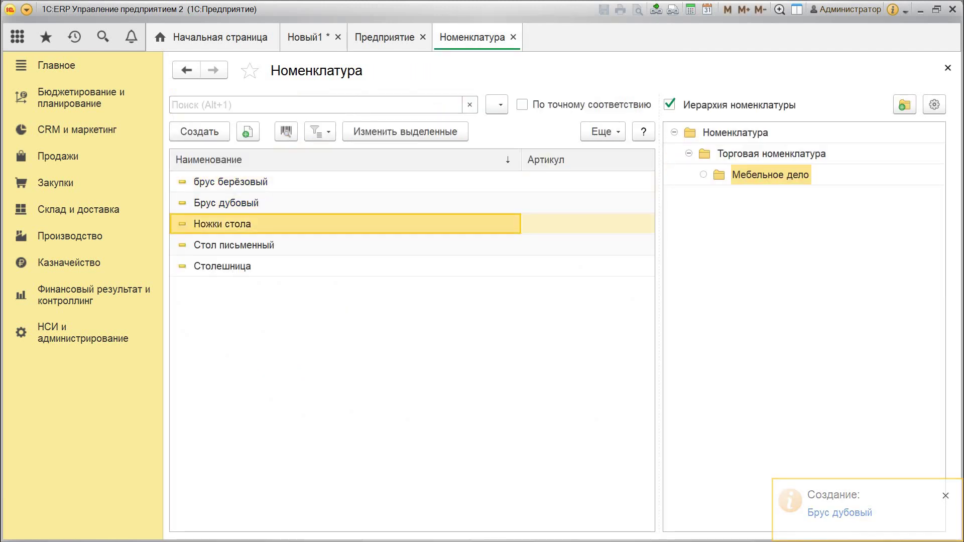
key("Return")
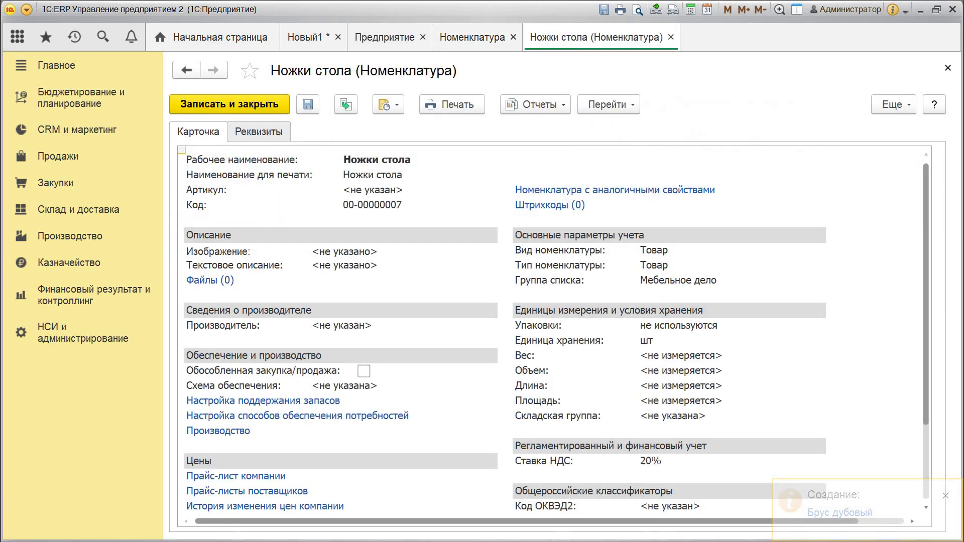
scroll(553, 332, "down", 10)
scroll(552, 331, "up", 3)
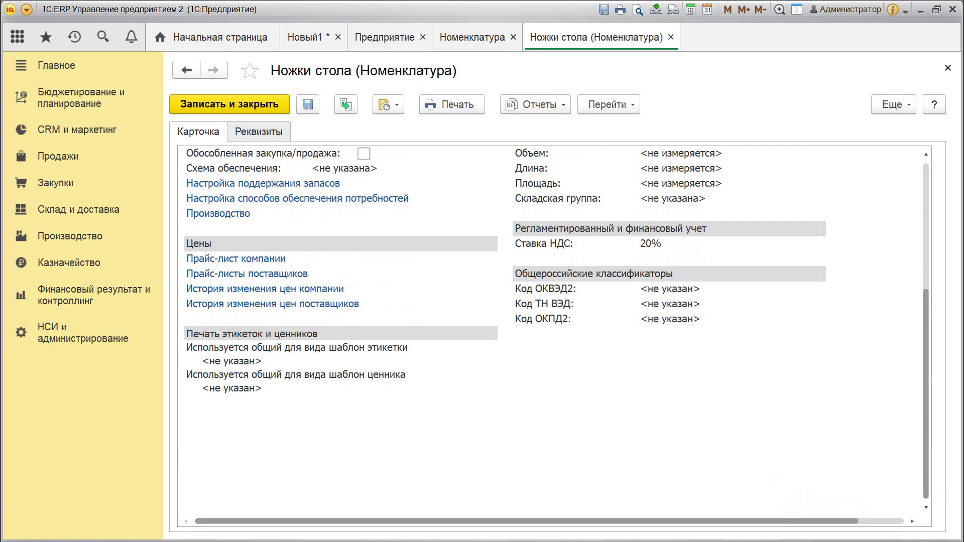
scroll(552, 331, "up", 2)
left_click(258, 132)
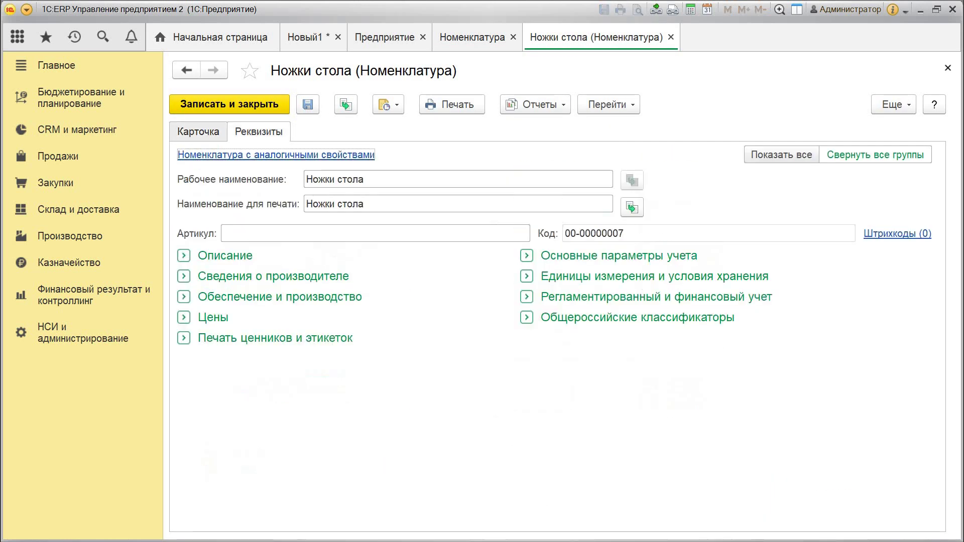
Expand the Описание section of the "Ножки стола" item and enter the text description "Из берёзы" without adding an image.
left_click(225, 255)
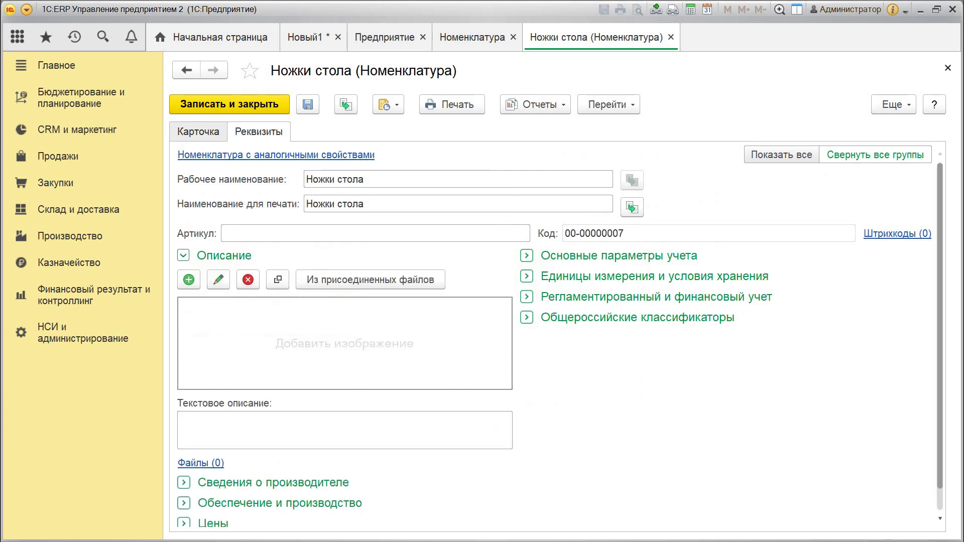
left_click(345, 343)
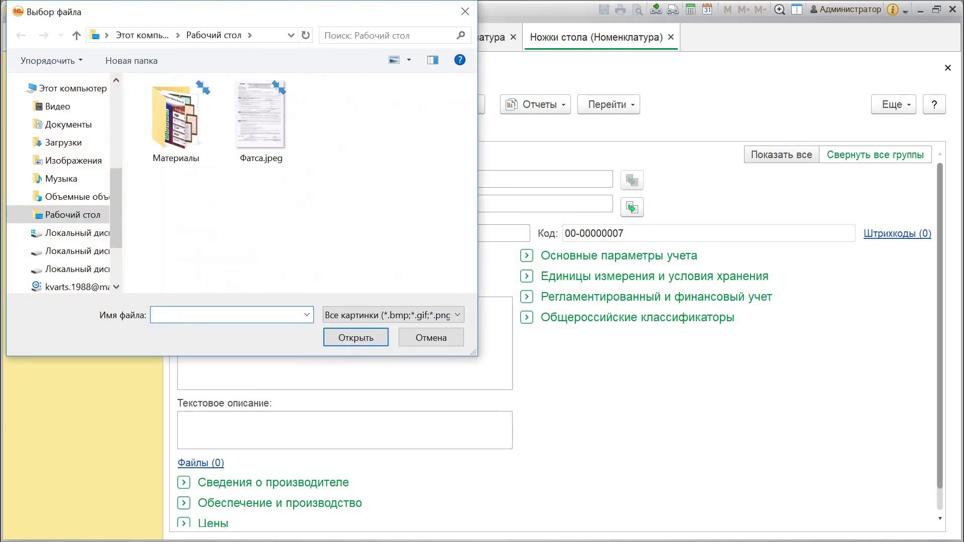
left_click(465, 11)
left_click(345, 430)
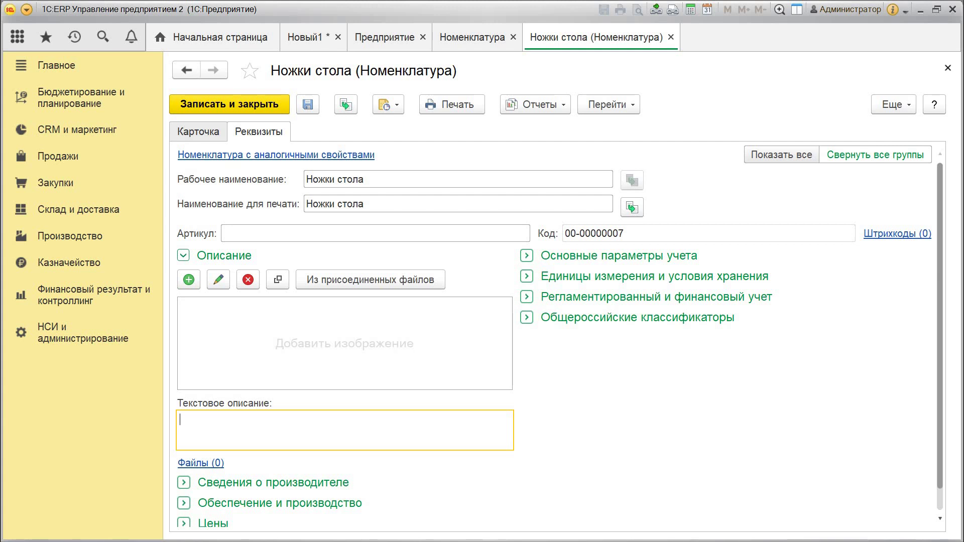
type("Из берёзы")
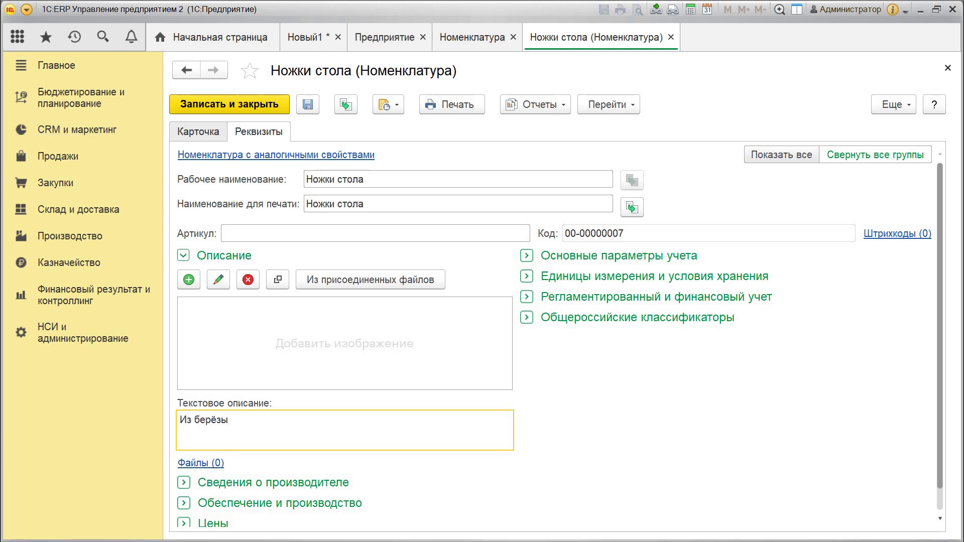
Save and close the "Ножки стола" item, and open the "Столешница" item with its editable attributes (Реквизиты) displayed.
left_click(229, 104)
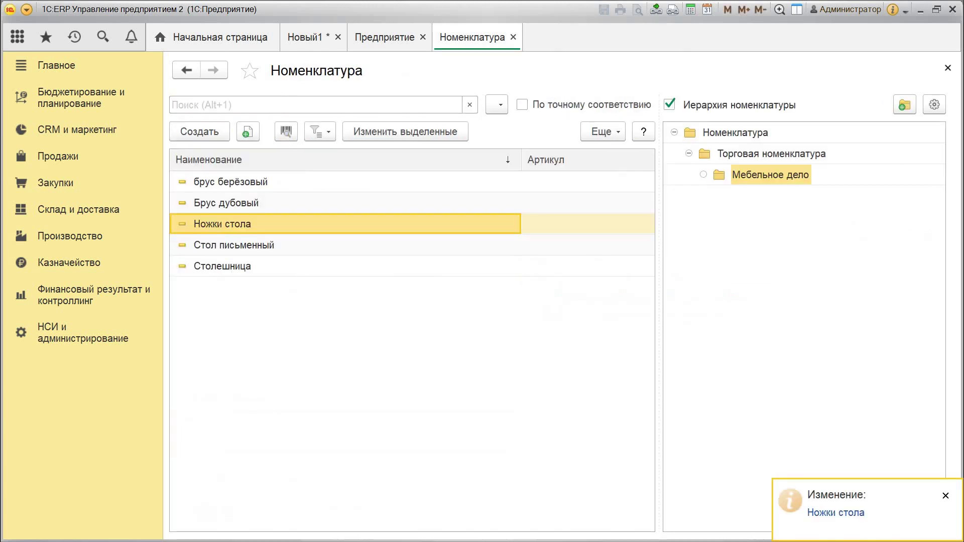
left_click(223, 266)
double_click(223, 266)
scroll(503, 326, "down", 3)
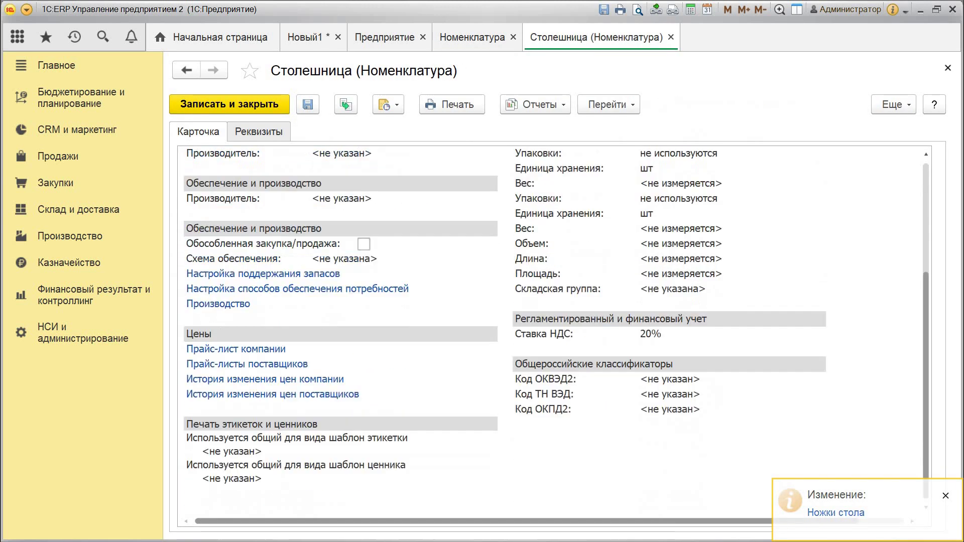
scroll(503, 327, "up", 3)
left_click(258, 131)
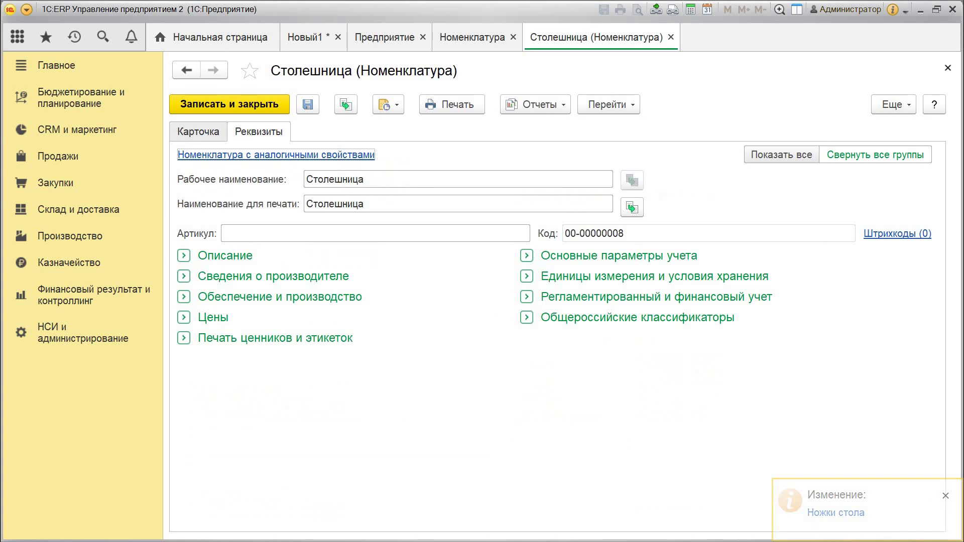
Expand the Описание section of "Столешница", enter the text description "Из дуба", and save and close the item.
left_click(225, 256)
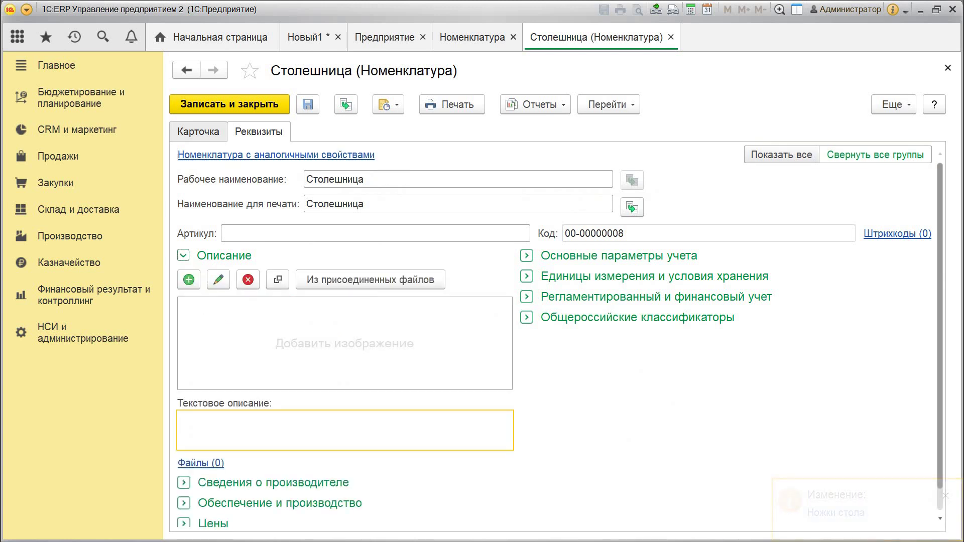
type("Из дуб")
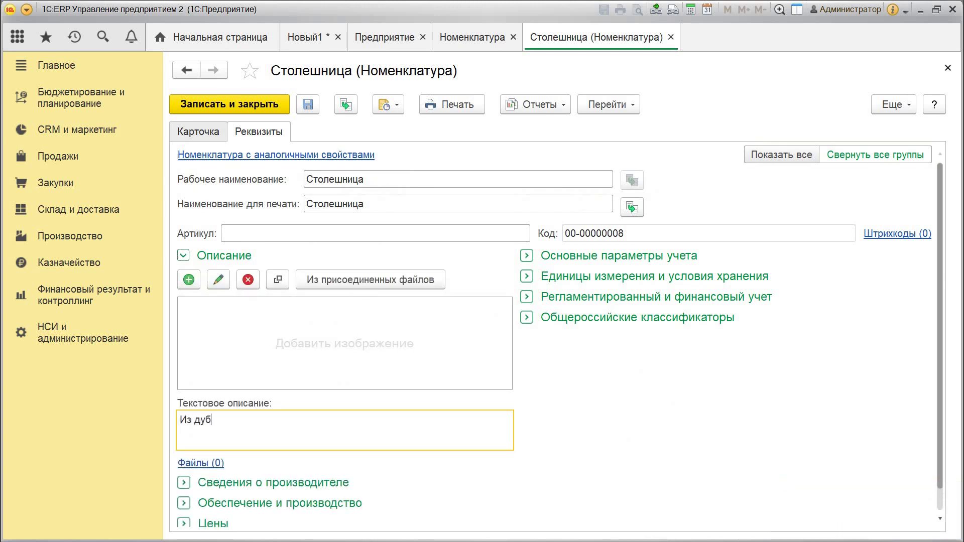
type("а")
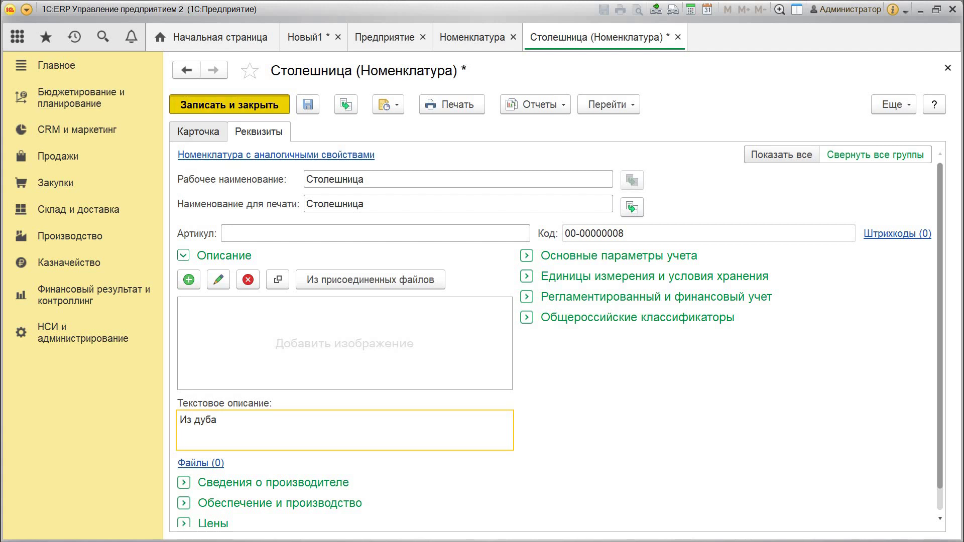
key("ctrl+Return")
Create and save a new item with the working name "Расходники" in the "Мебельное дело" group.
left_click(199, 131)
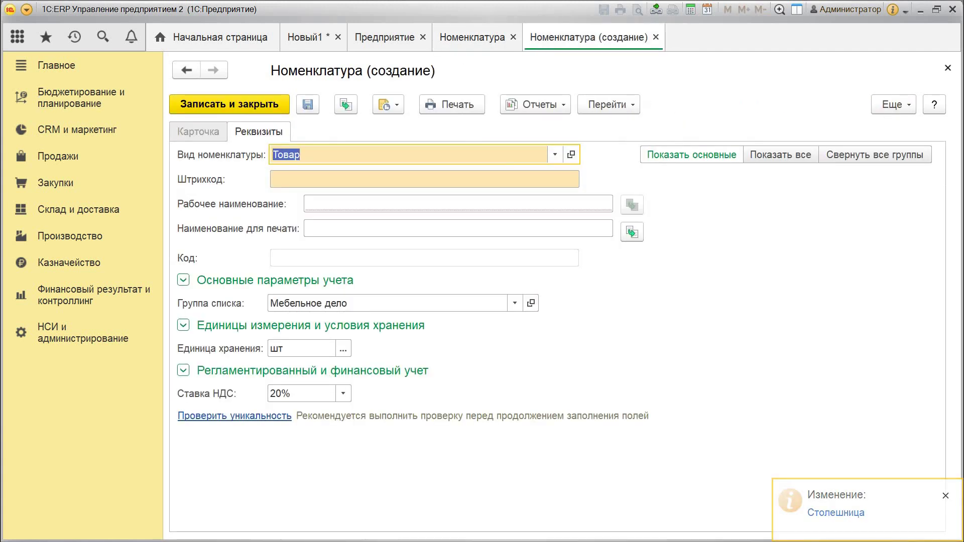
left_click(352, 204)
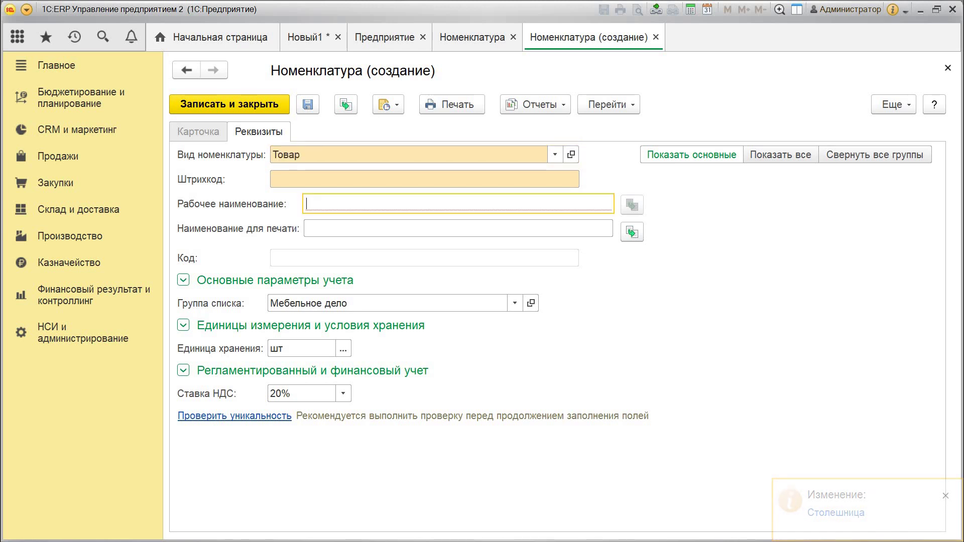
type("Рпас")
key("BackSpace")
key("BackSpace")
key("BackSpace")
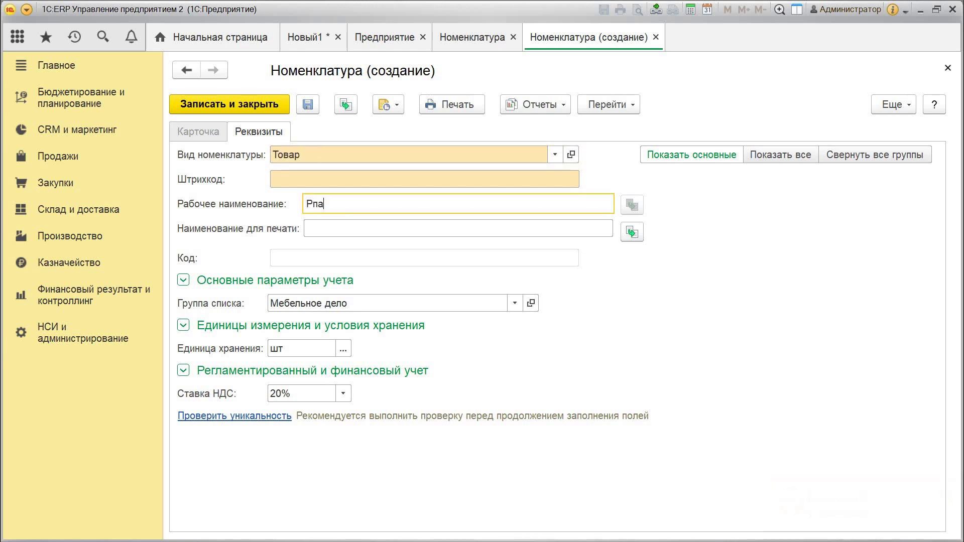
type("асходники")
left_click(311, 229)
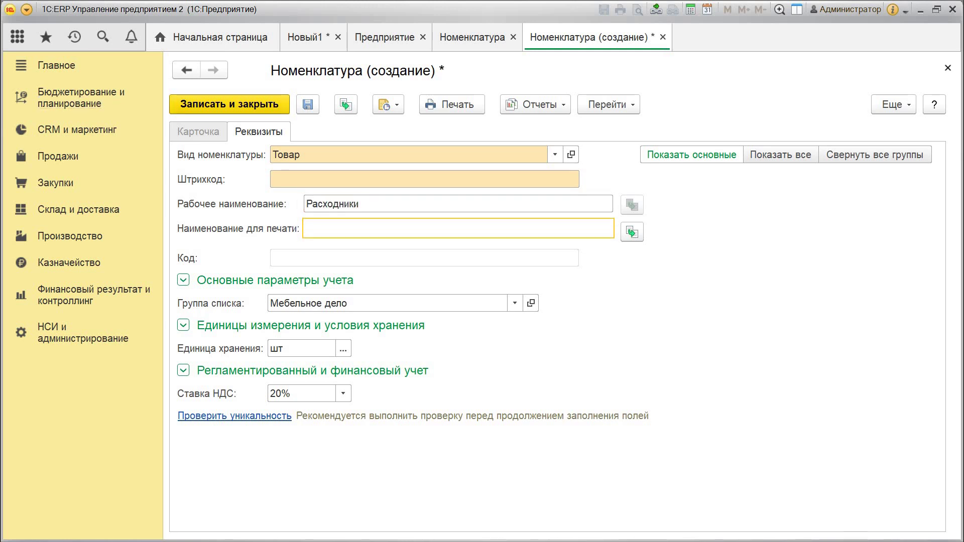
left_click(229, 104)
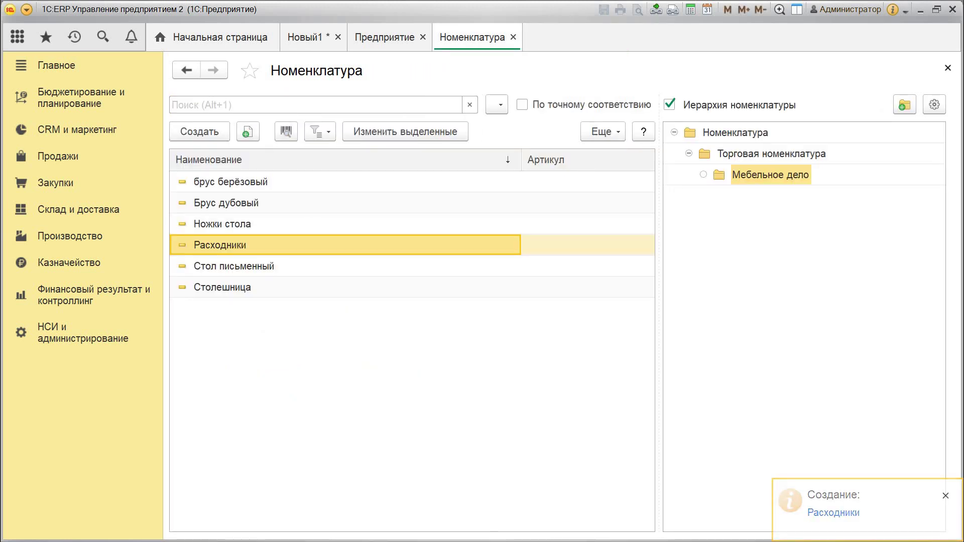
Open the warehouses and stores list (Склады и магазины), and create and save a new warehouse named "Производства".
left_click(76, 334)
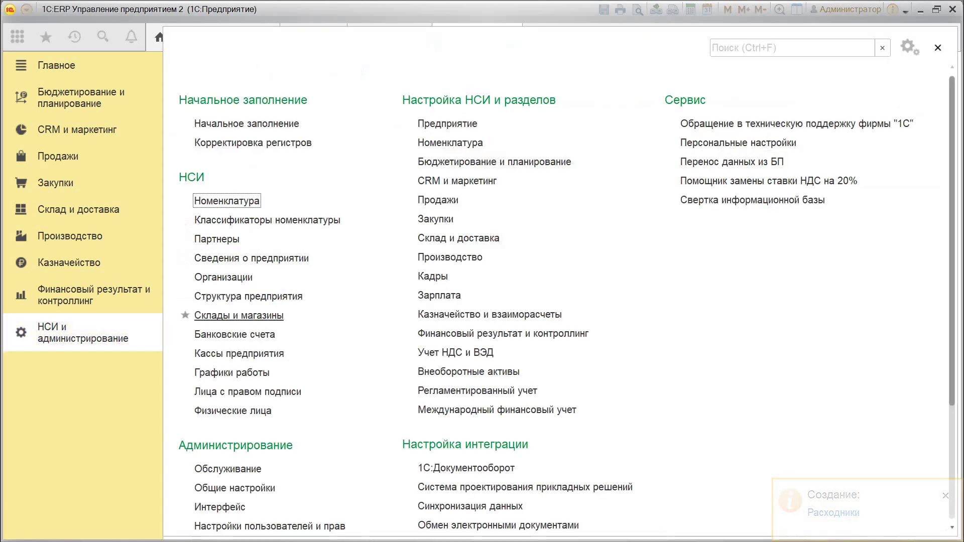
left_click(239, 316)
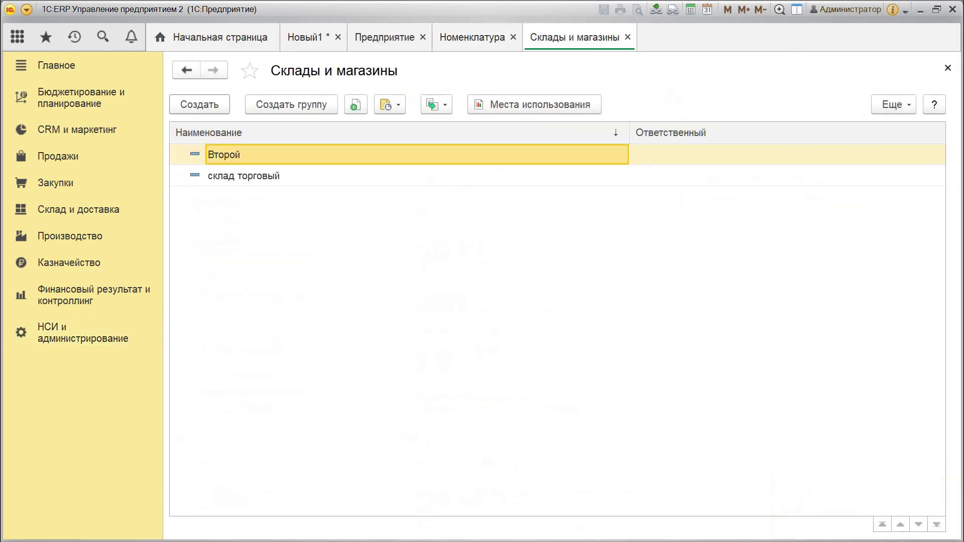
left_click(200, 104)
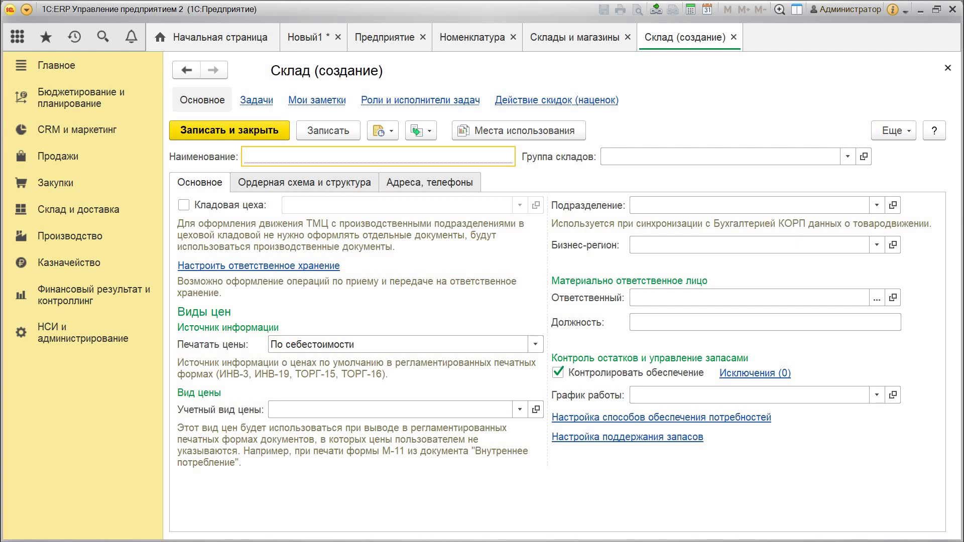
type("Произво")
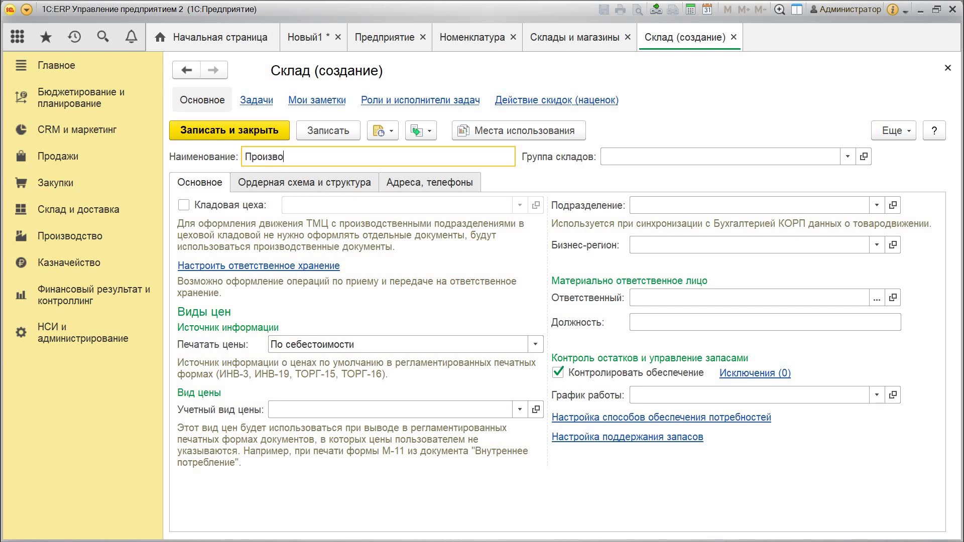
type("дства")
left_click(230, 130)
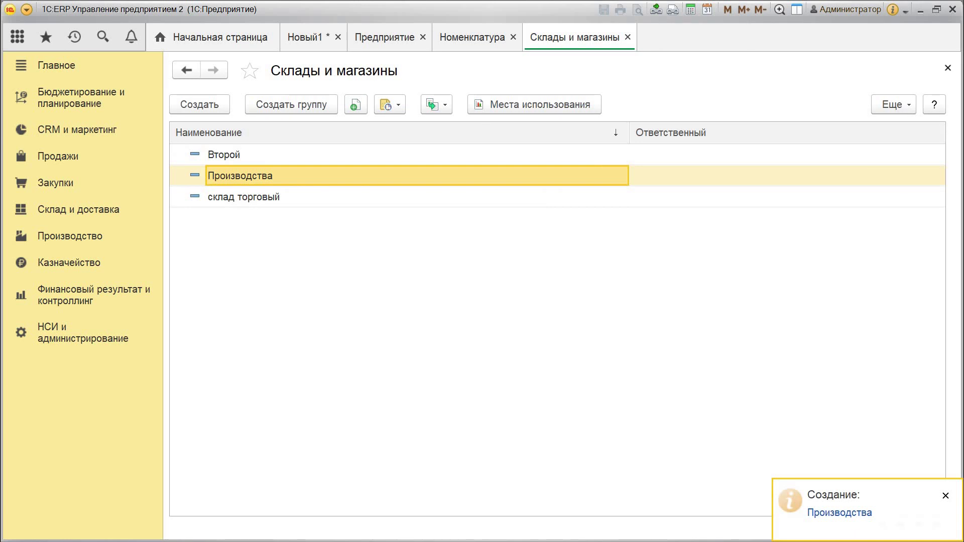
Rename the "Производства" warehouse to "Склад производства мебели", save it, and close the warehouse list.
key("Return")
type("Склад Производства")
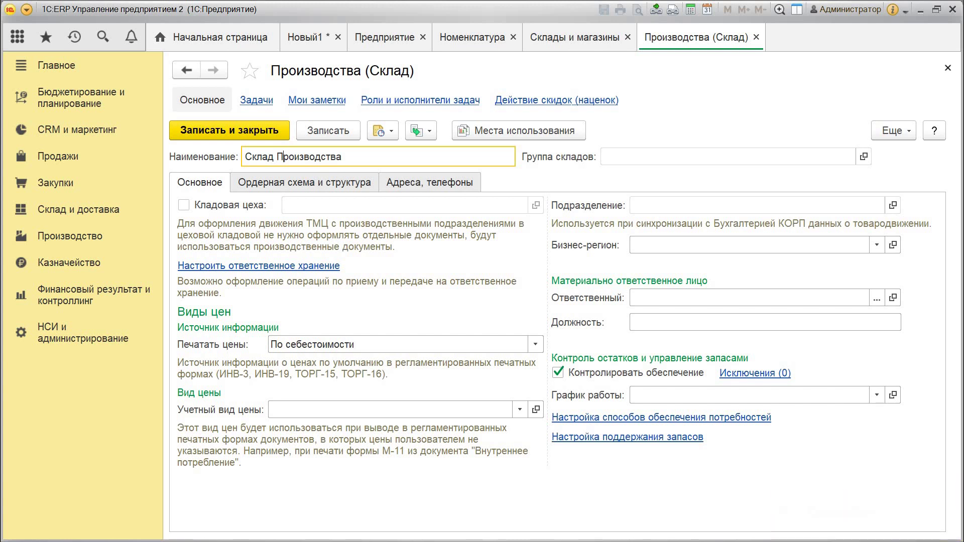
key("BackSpace")
type("п")
type(" мебели")
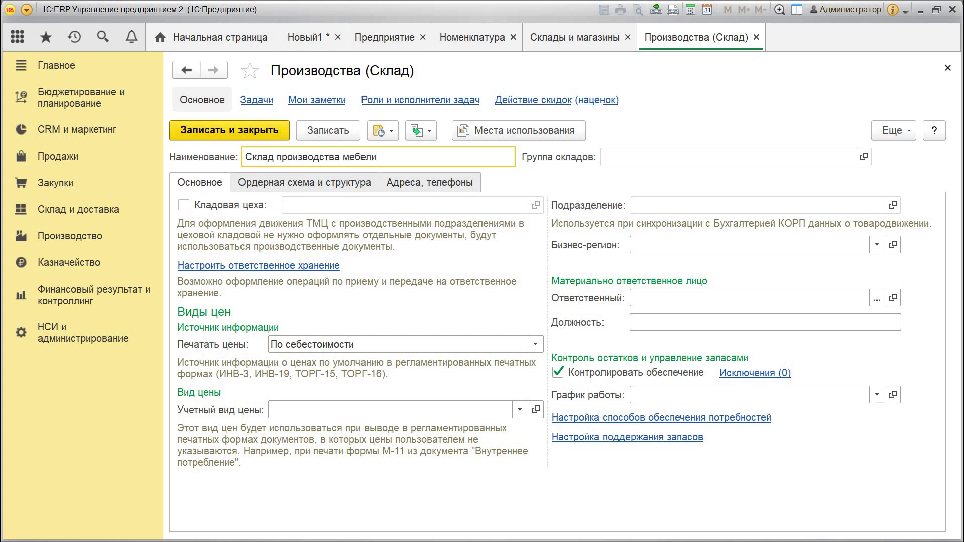
key("ctrl+Return")
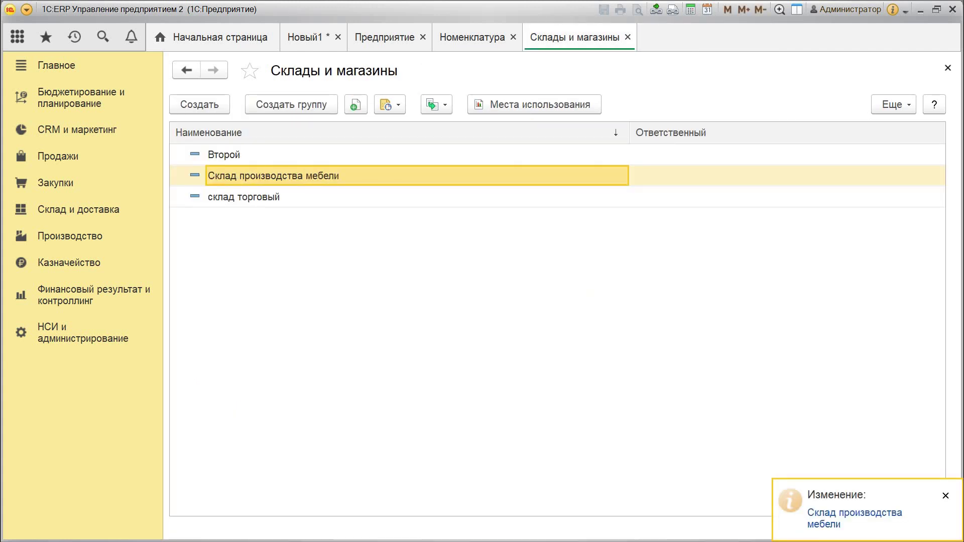
left_click(948, 68)
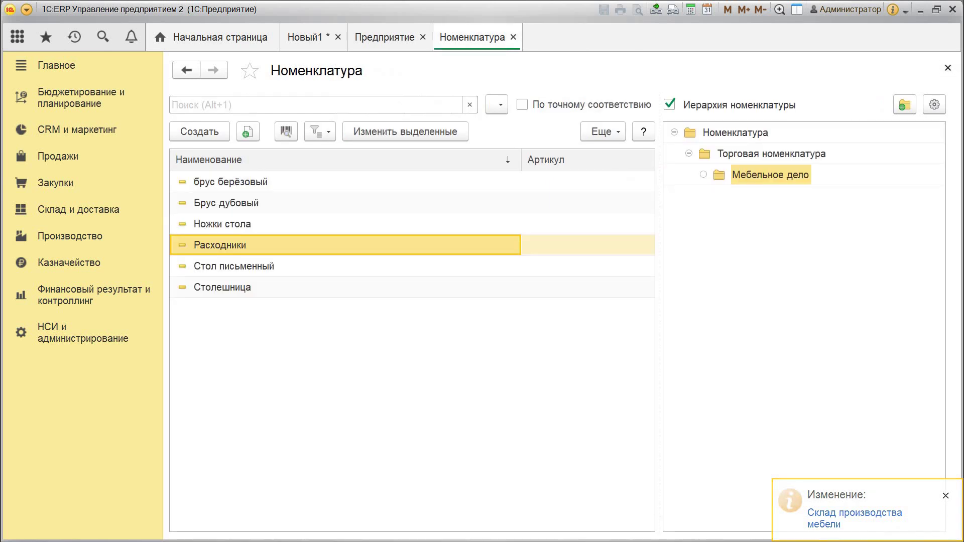
Open the initial balance documents from Начальное заполнение and create a new document of the type "Собственные товары".
left_click(83, 333)
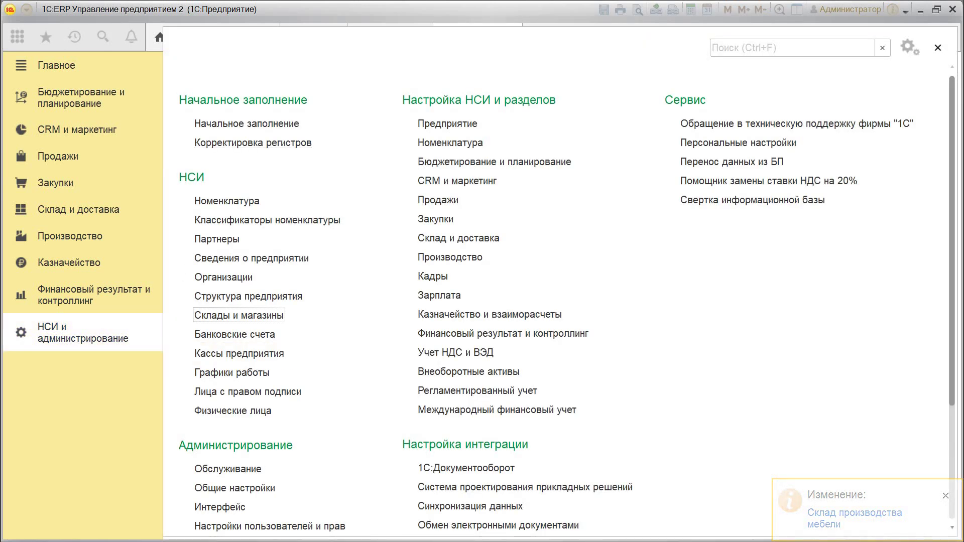
left_click(187, 123)
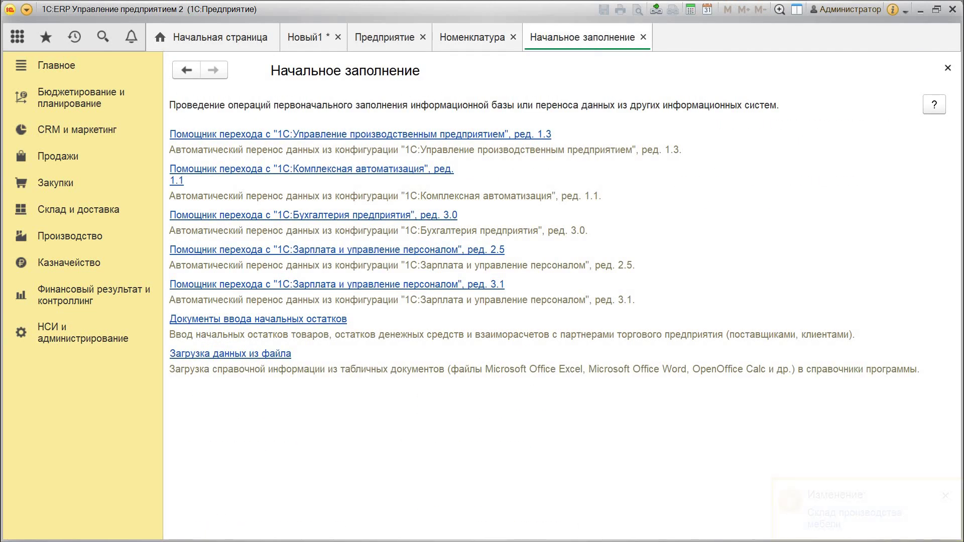
left_click(259, 319)
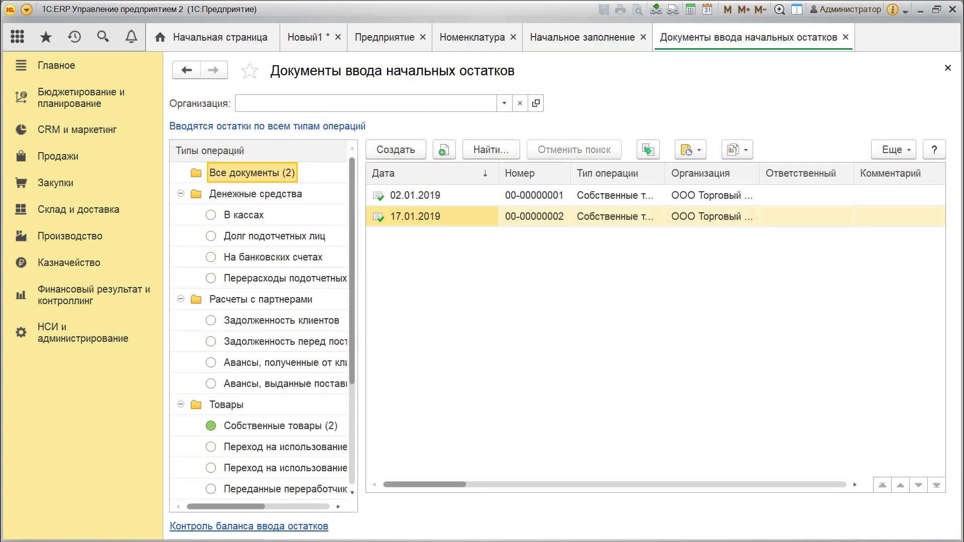
left_click(280, 426)
left_click(396, 150)
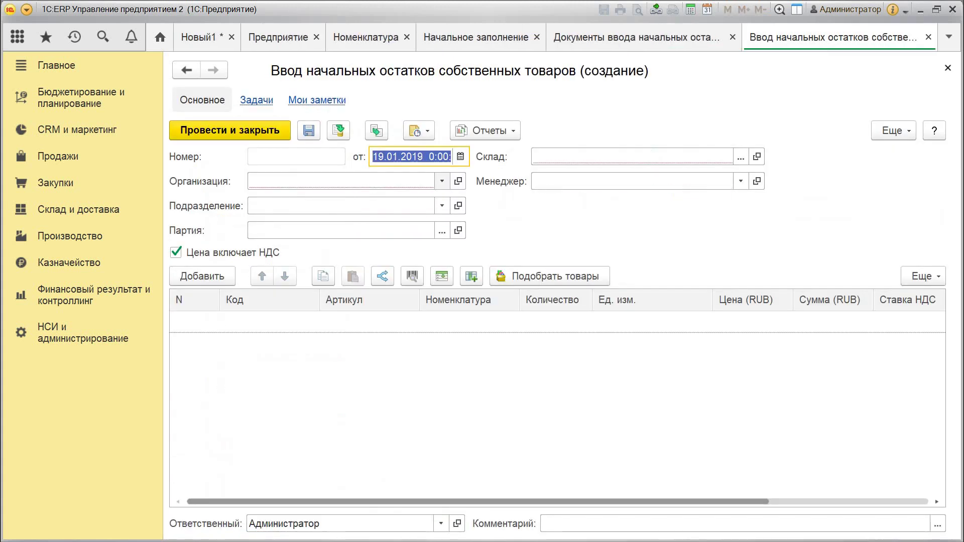
Set the document's organization to "ООО мебель производство" and its warehouse to "Склад производства мебели".
left_click(442, 181)
left_click(294, 261)
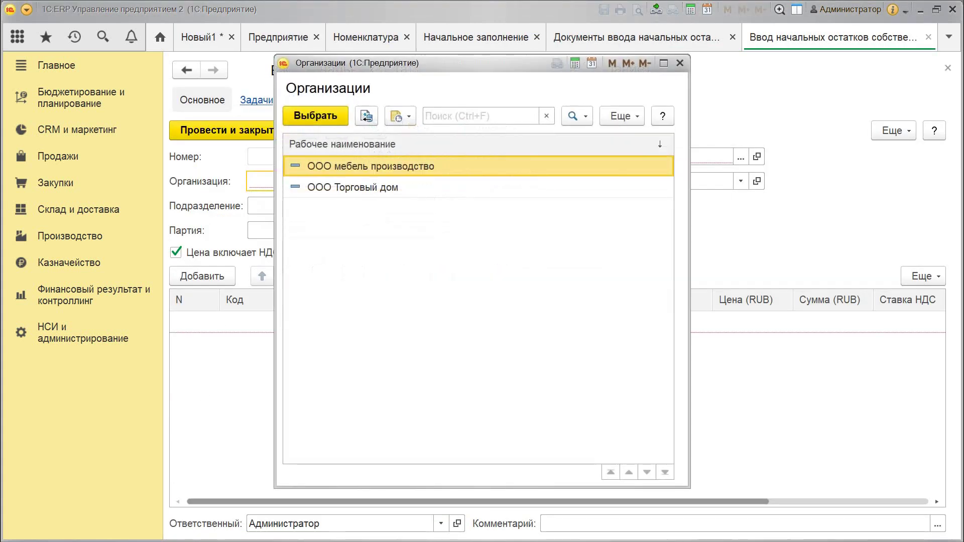
double_click(371, 167)
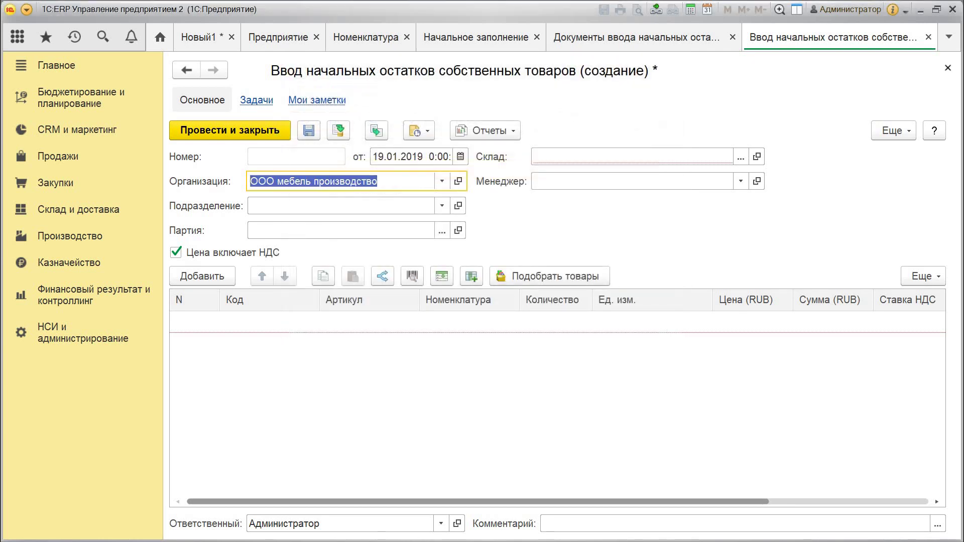
left_click(741, 156)
key("F4")
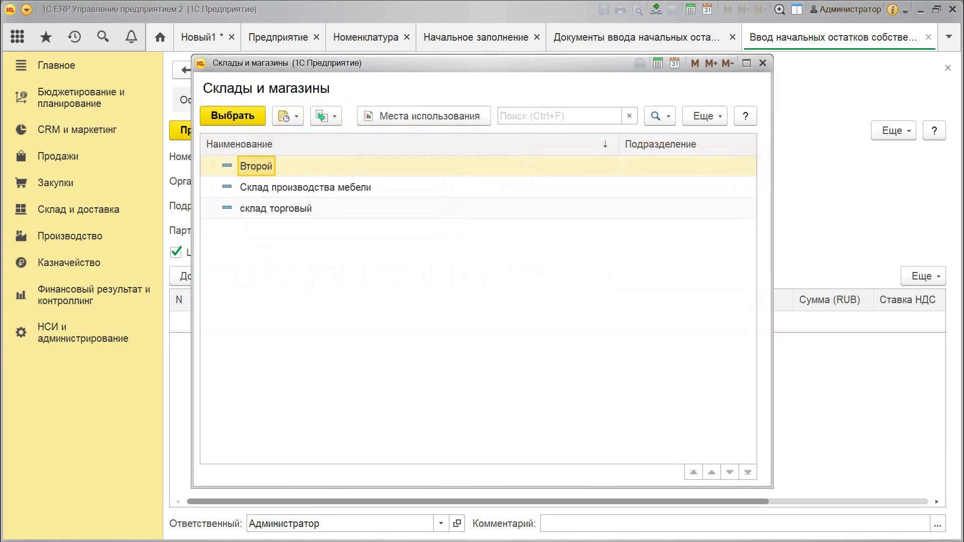
left_click(305, 187)
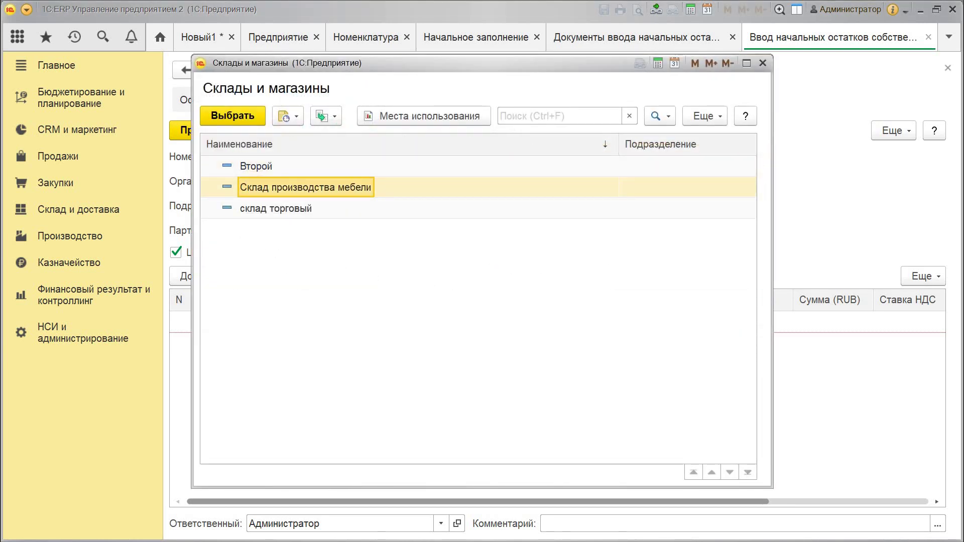
double_click(306, 187)
Add two goods rows to the opening balance document, one for "брус берёзовый" and one for "Брус дубовый".
left_click(202, 277)
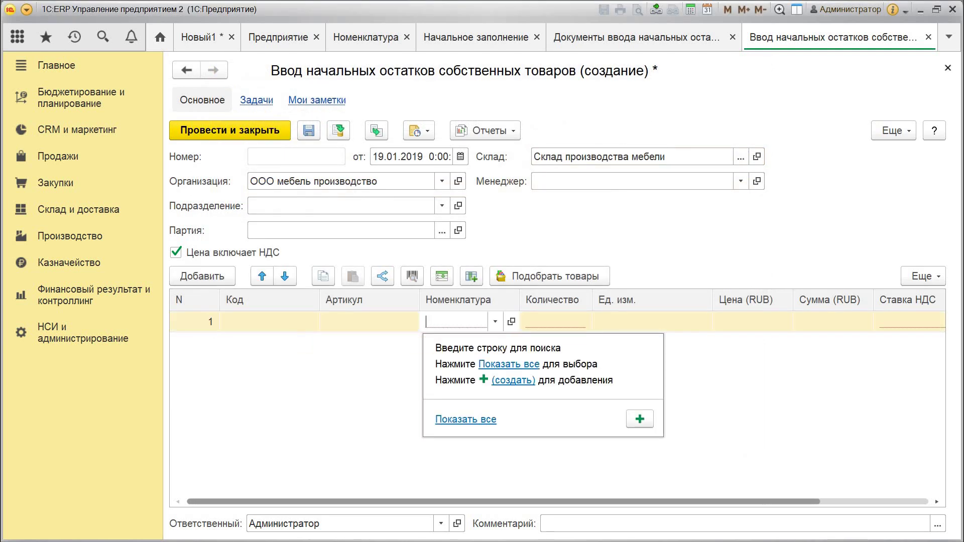
type("б")
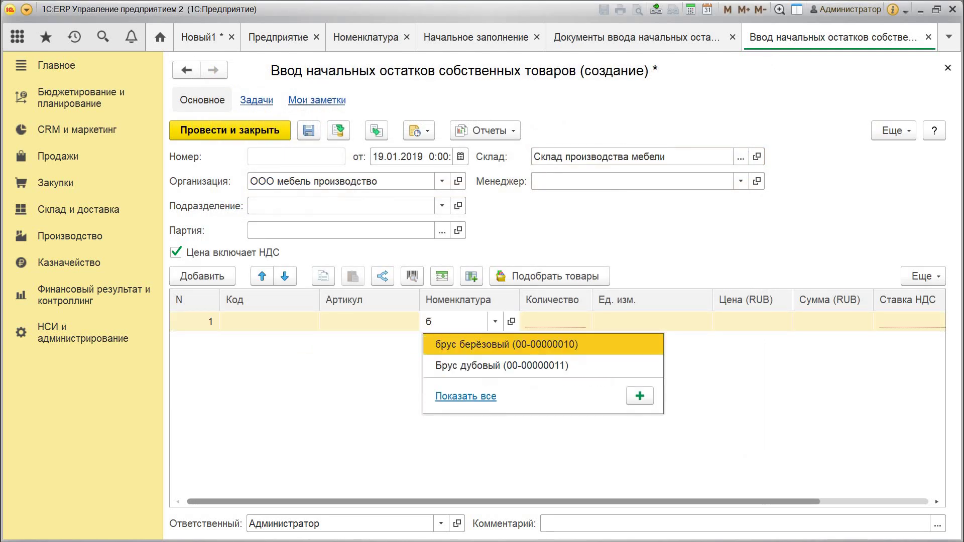
key("Return")
left_click(201, 277)
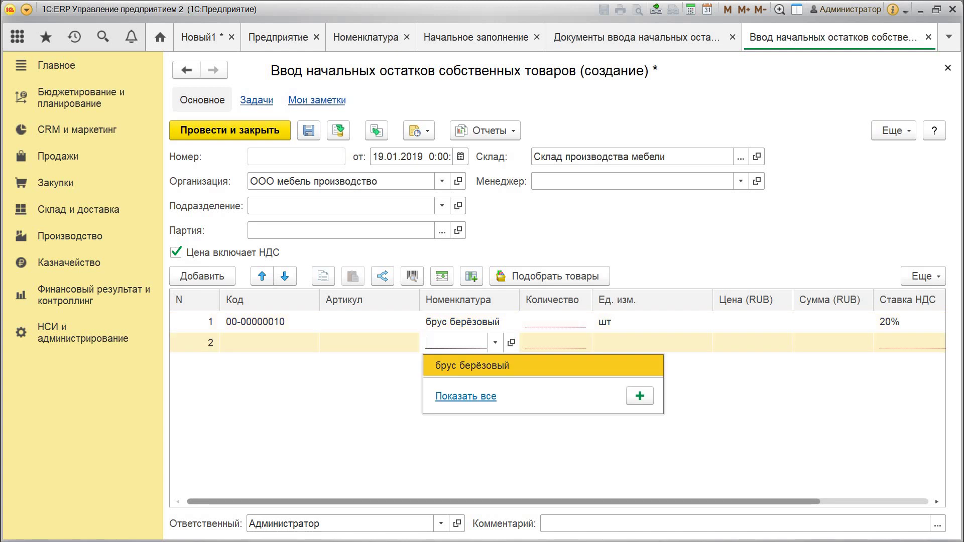
left_click(466, 396)
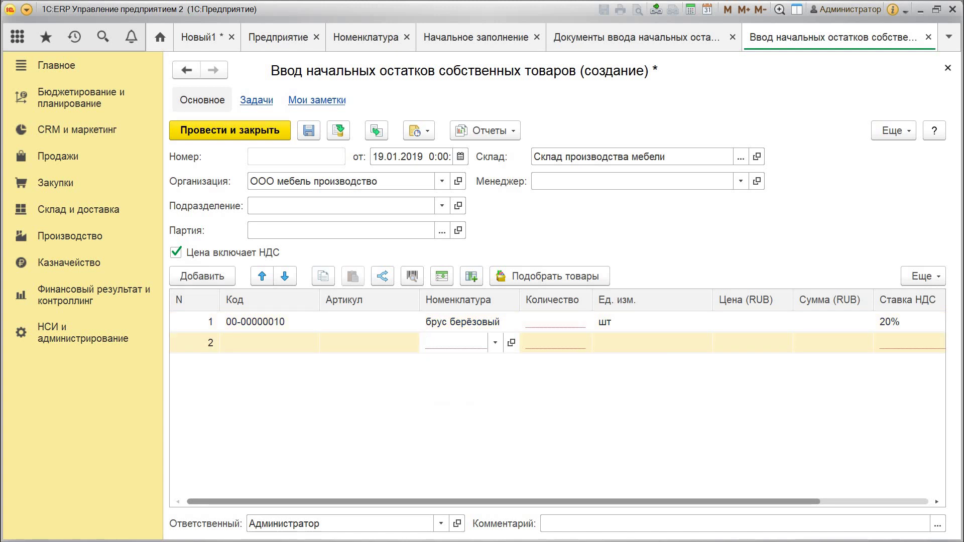
type("бр")
left_click(502, 387)
Set the quantity to 10 for both the "брус берёзовый" and "Брус дубовый" rows.
double_click(556, 322)
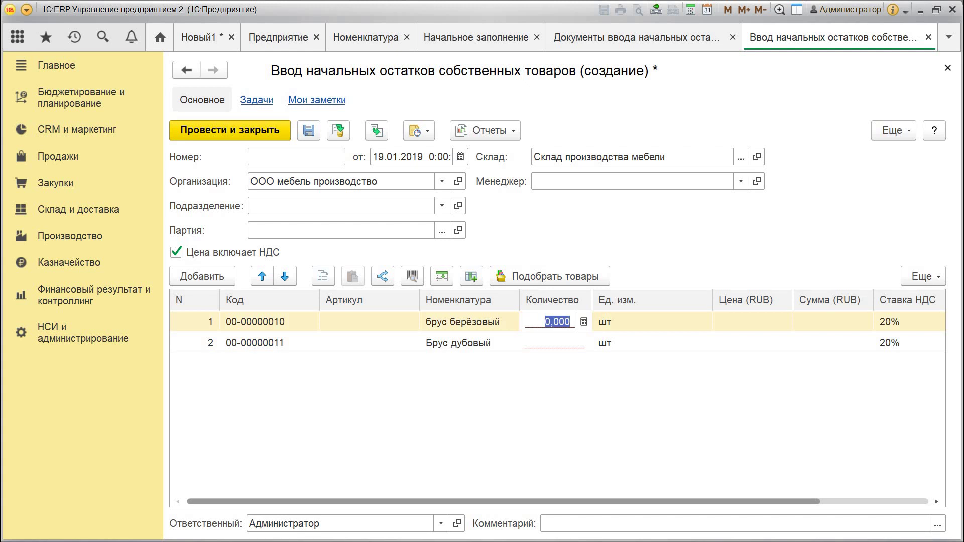
type("10")
double_click(555, 343)
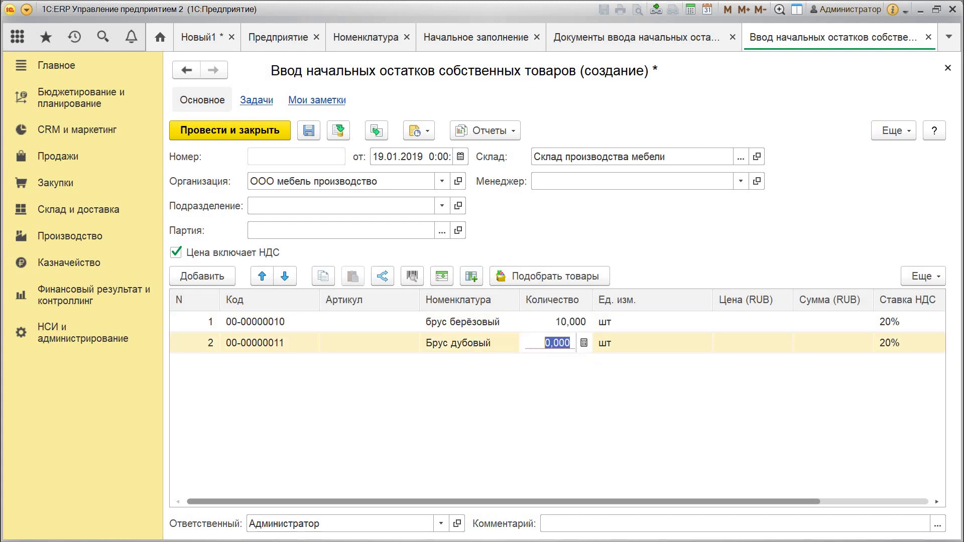
type("10")
key("Return")
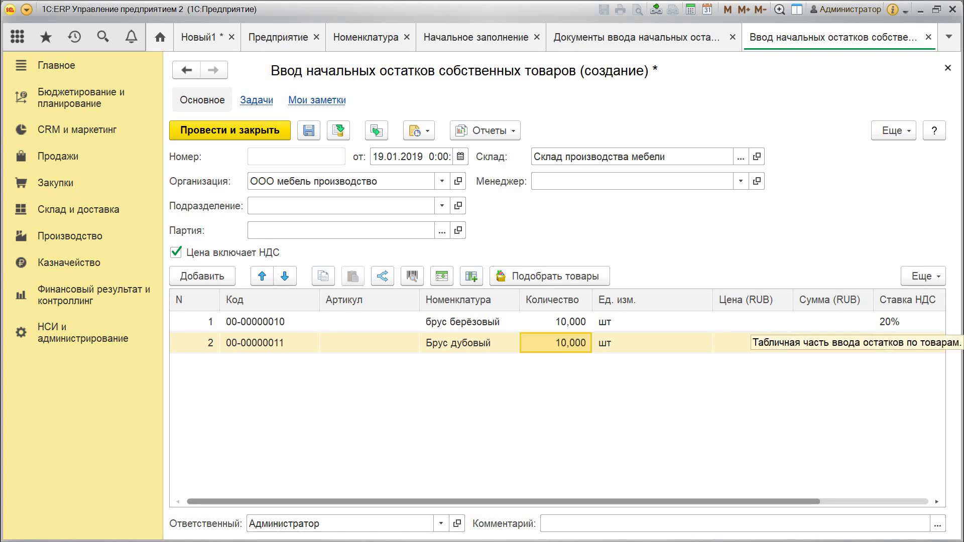
Set the price to 1000 RUB for "брус берёзовый" and 4000 RUB for "Брус дубовый".
double_click(750, 323)
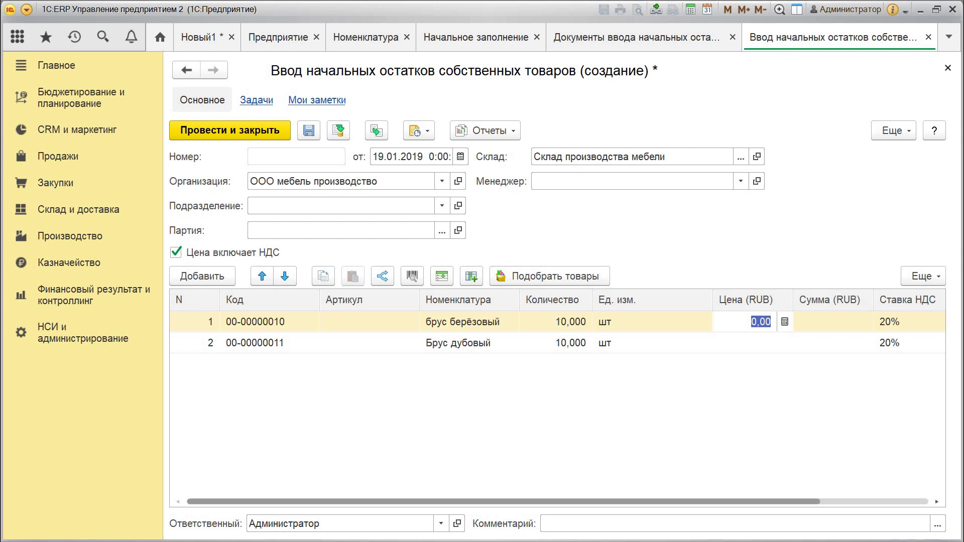
type("1000")
left_click(667, 339)
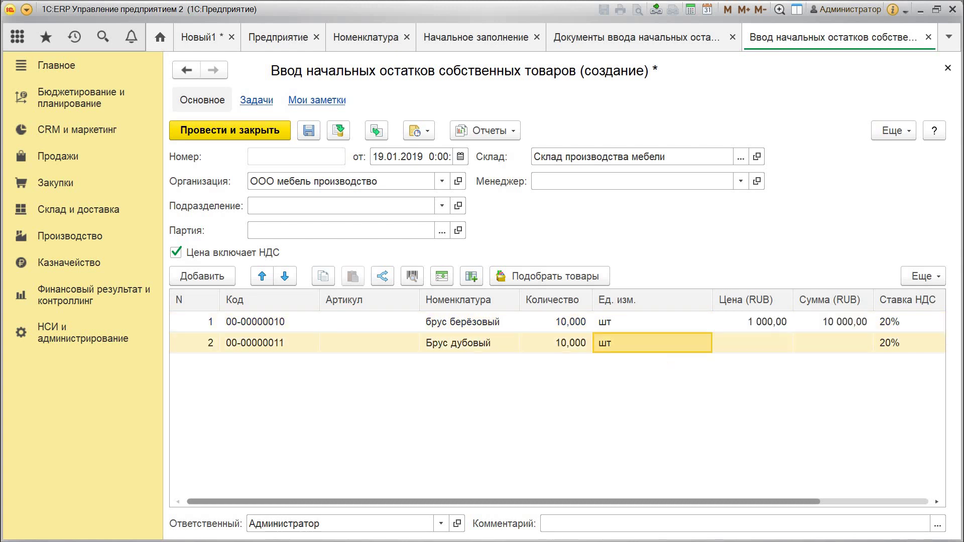
double_click(718, 336)
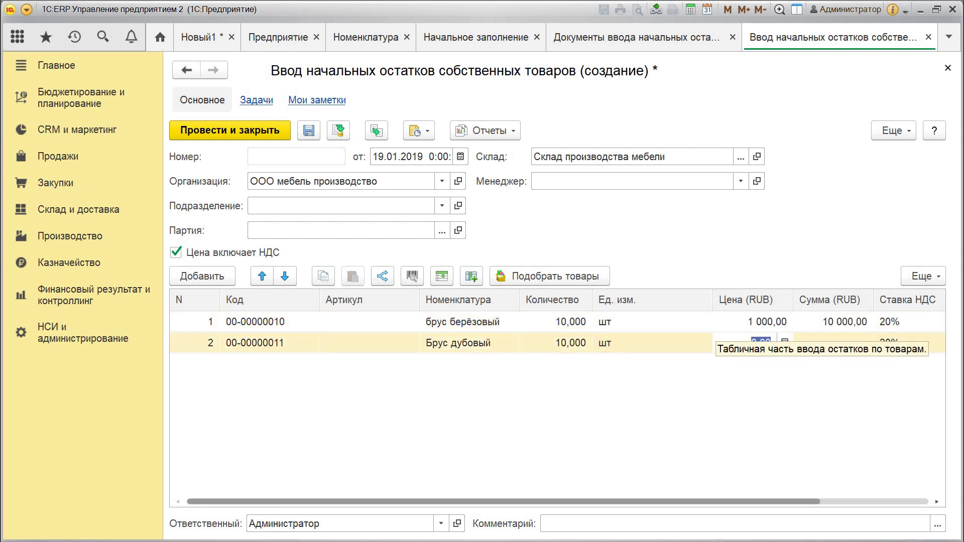
type("4000")
key("Return")
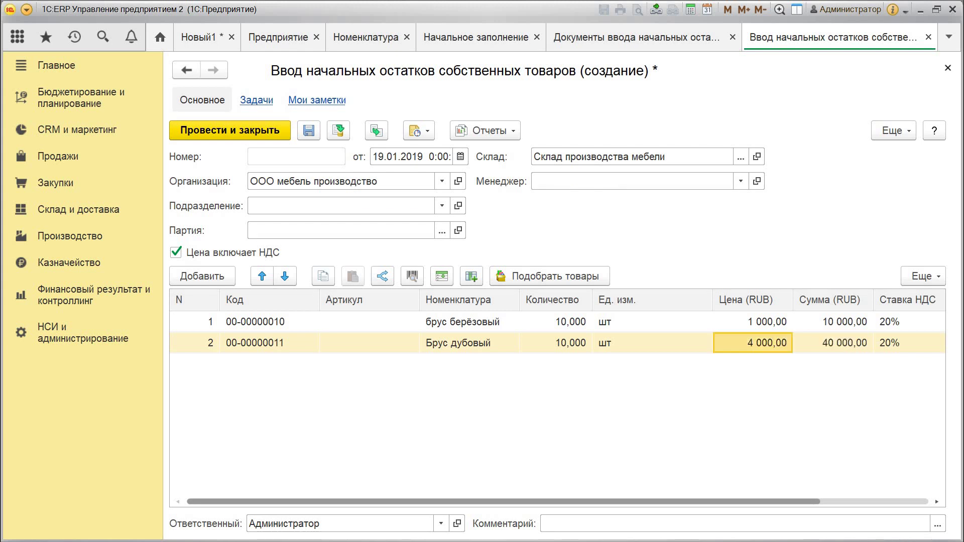
Set the quantity of both goods rows to 100, and post and close the opening balance document.
double_click(541, 322)
left_click(551, 322)
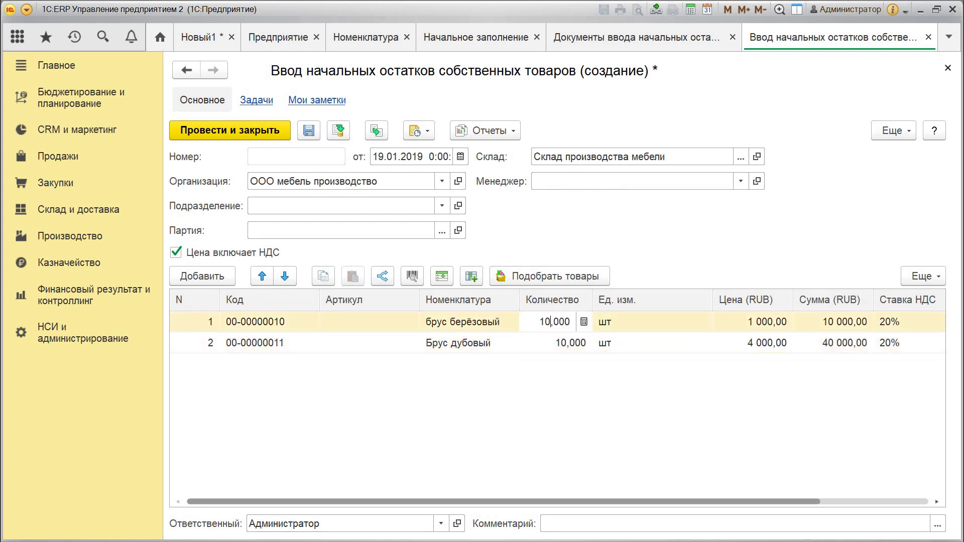
type("0")
left_click(555, 343)
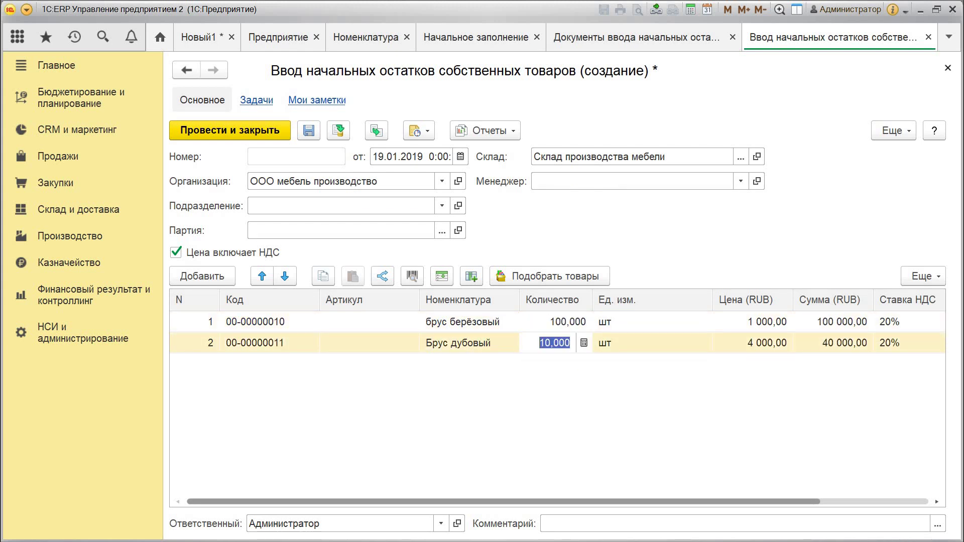
left_click(551, 343)
type("0")
key("Return")
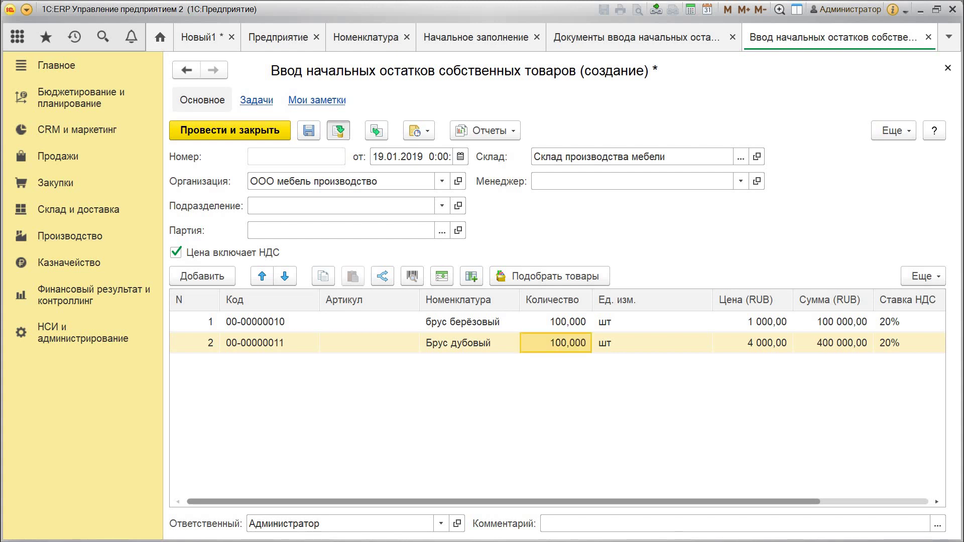
left_click(338, 130)
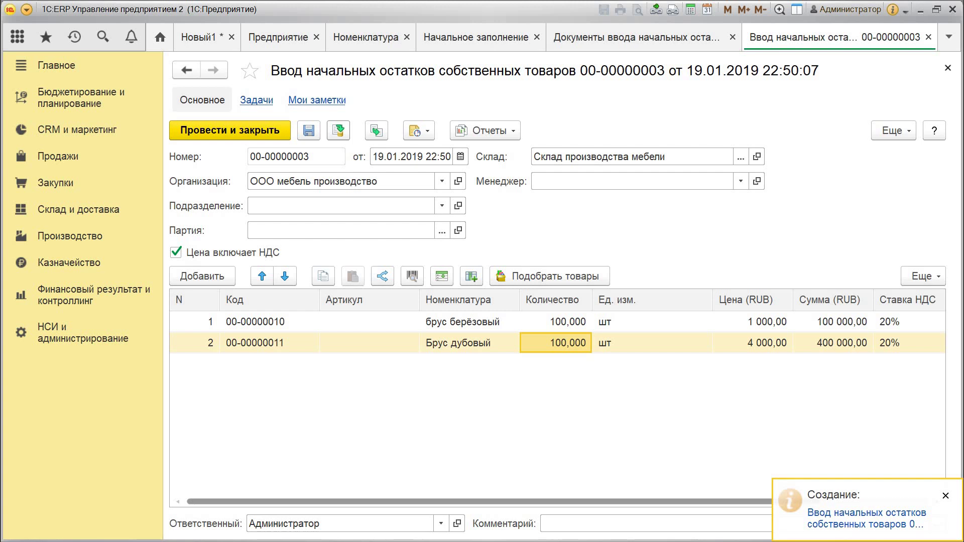
left_click(230, 130)
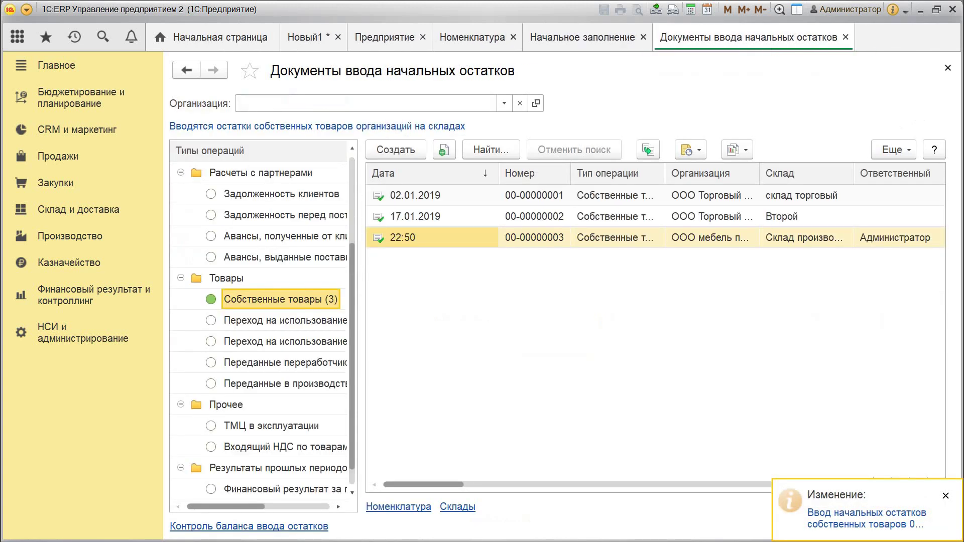
Close all open pages except the start page, discarding the changes in the spreadsheet "Новый1".
left_click(948, 68)
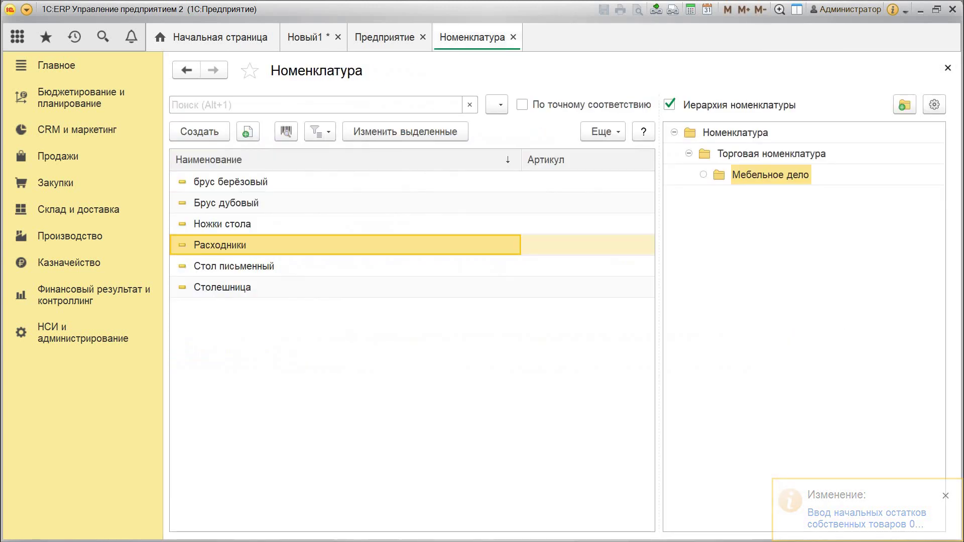
left_click(513, 37)
left_click(423, 38)
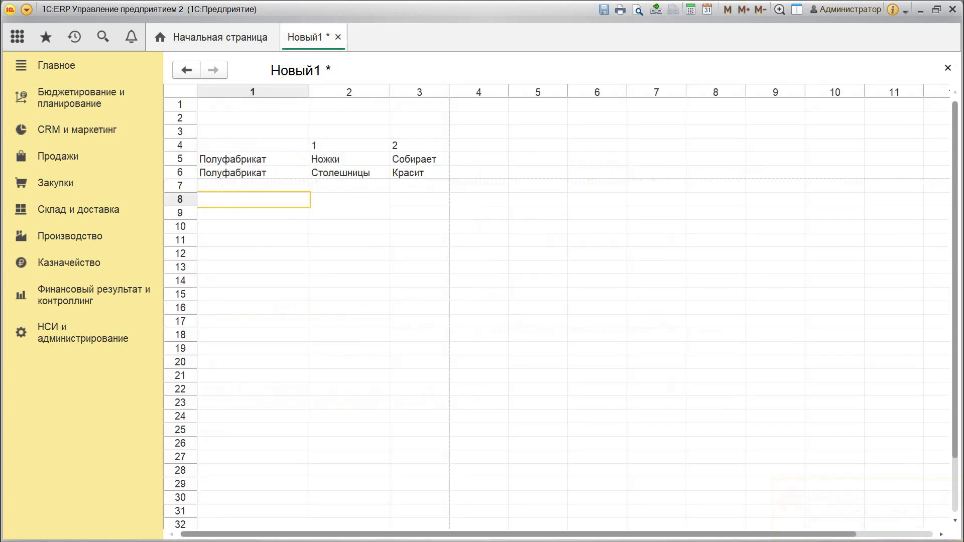
left_click(338, 37)
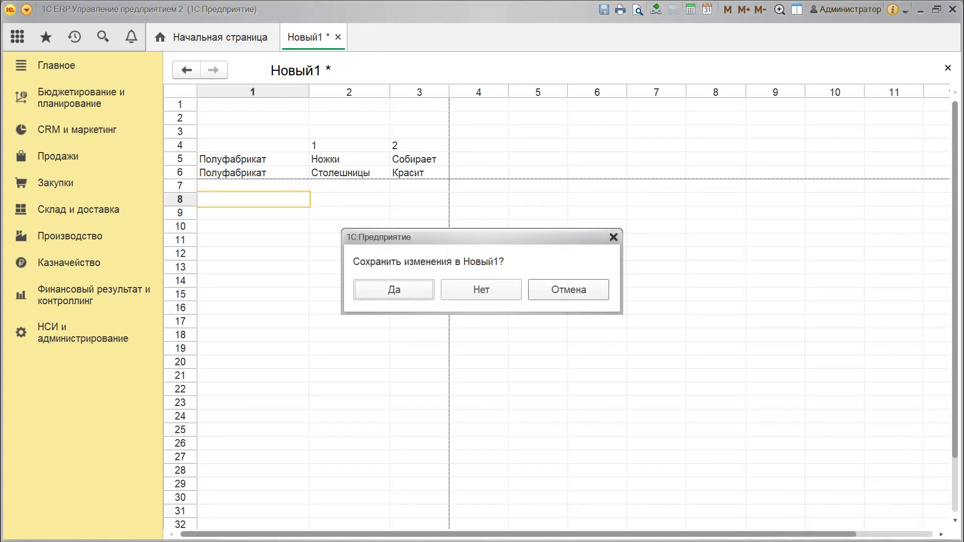
key("Escape")
left_click_drag(253, 132, 478, 199)
left_click(338, 37)
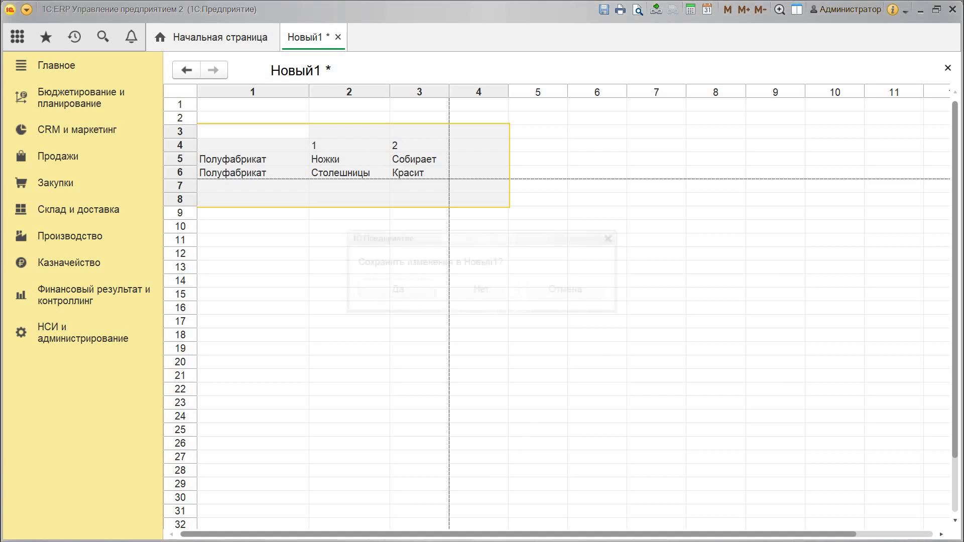
left_click(482, 290)
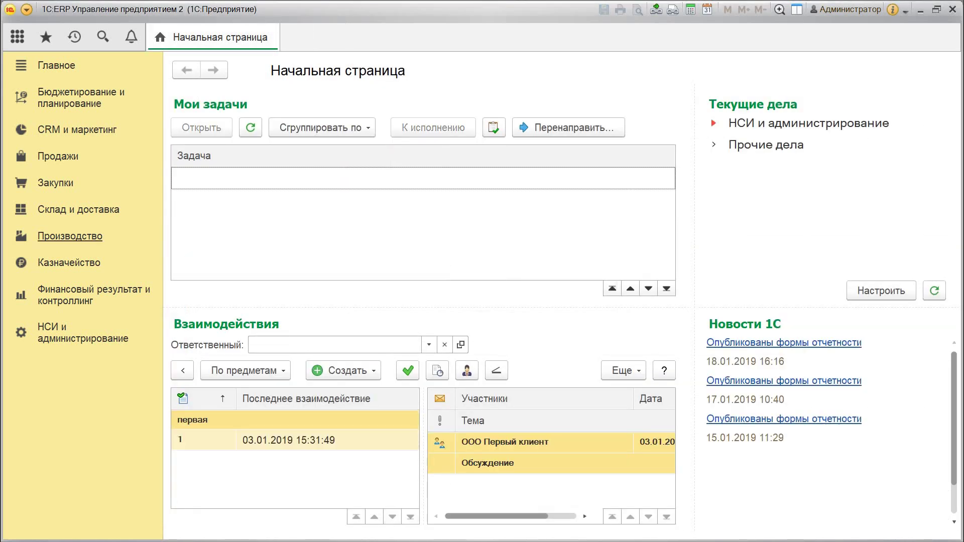
Open the production resource specifications and create a new one named "Стол письменный".
left_click(70, 236)
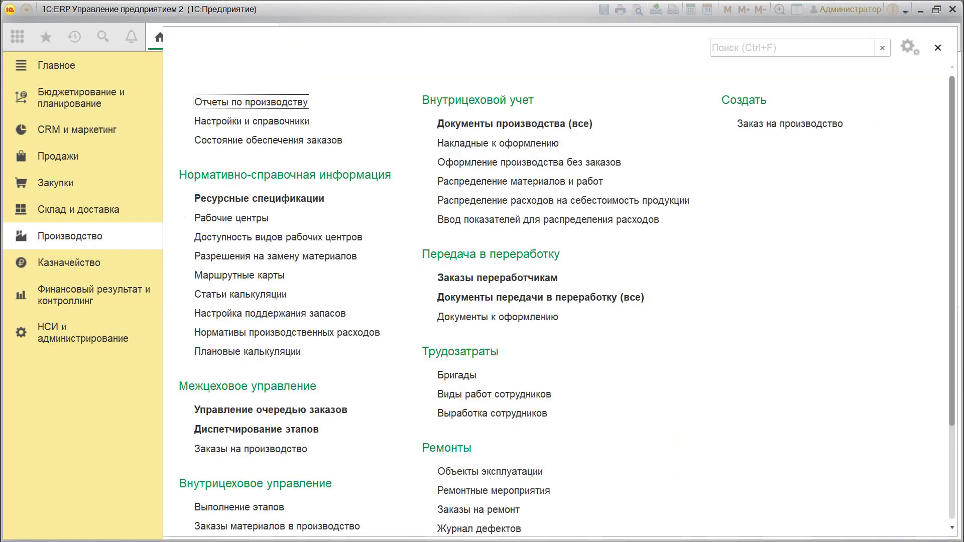
left_click(260, 198)
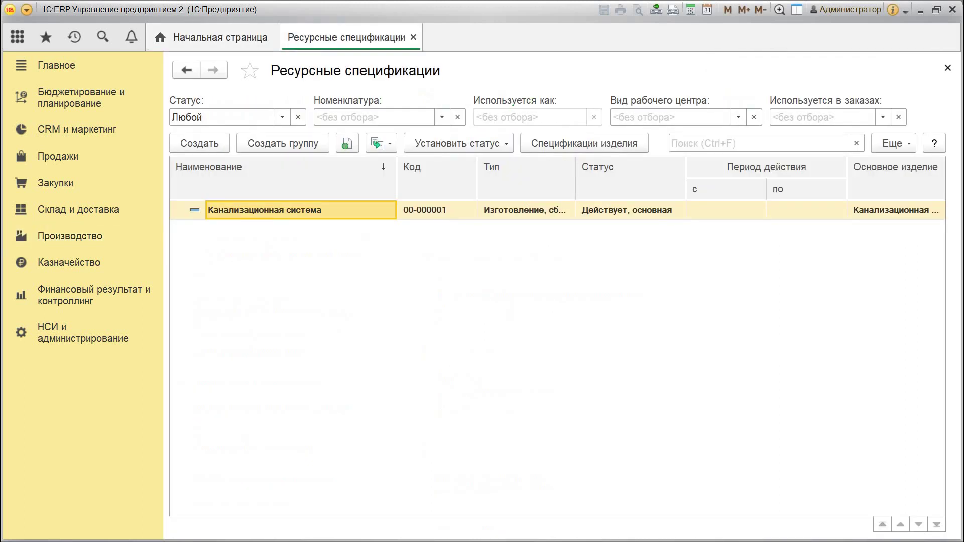
left_click(199, 143)
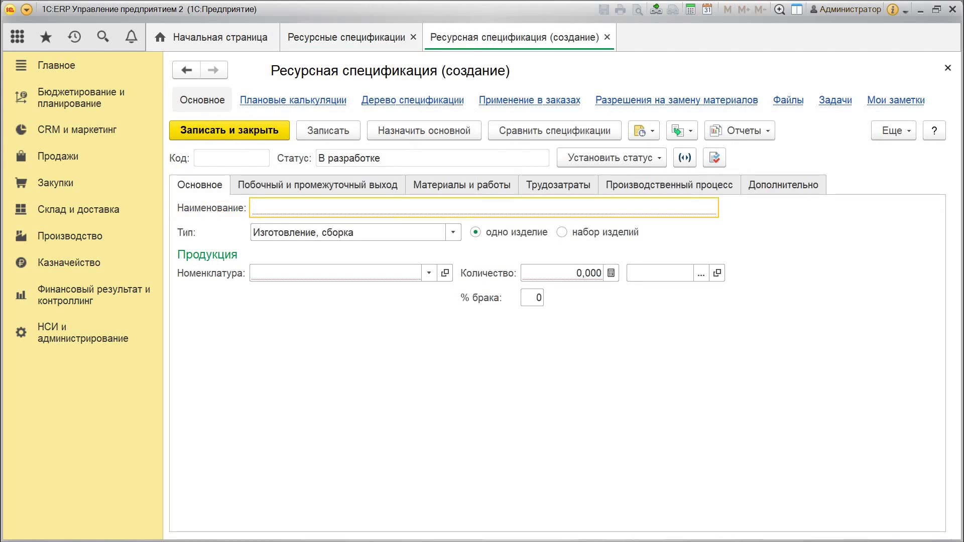
type("Стол")
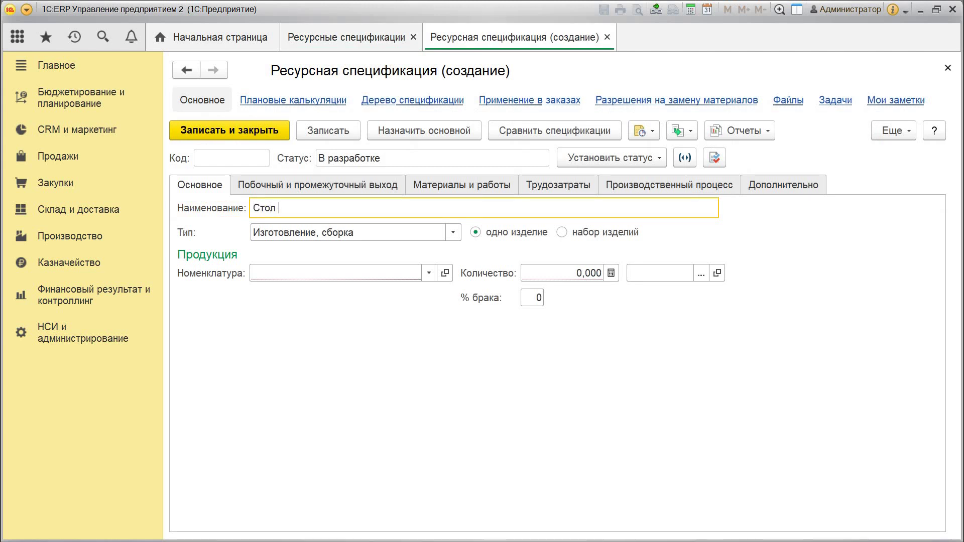
type(" письменны")
key("BackSpace")
key("BackSpace")
type("ый")
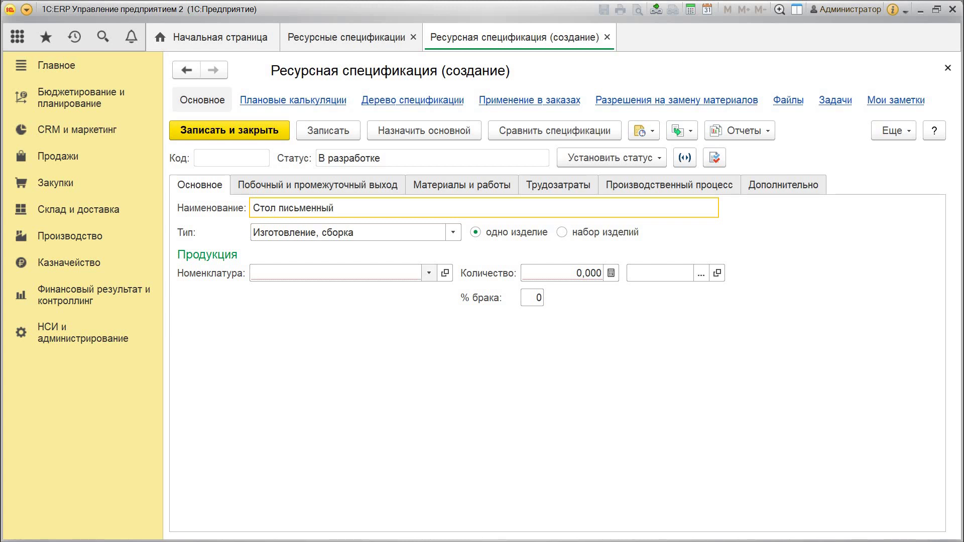
Set the specification's product to the item "Стол письменный" with a quantity of 1.
left_click(429, 274)
left_click(295, 369)
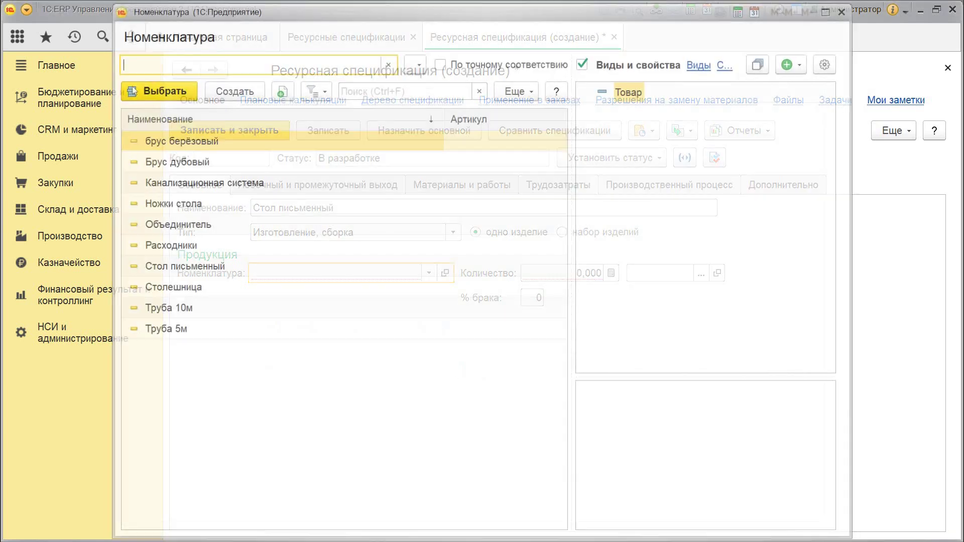
left_click(168, 245)
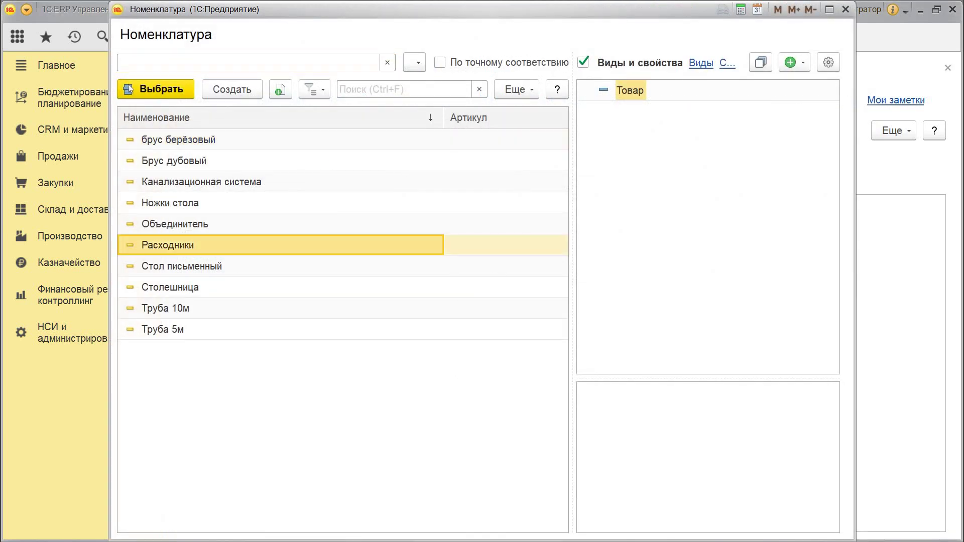
double_click(182, 266)
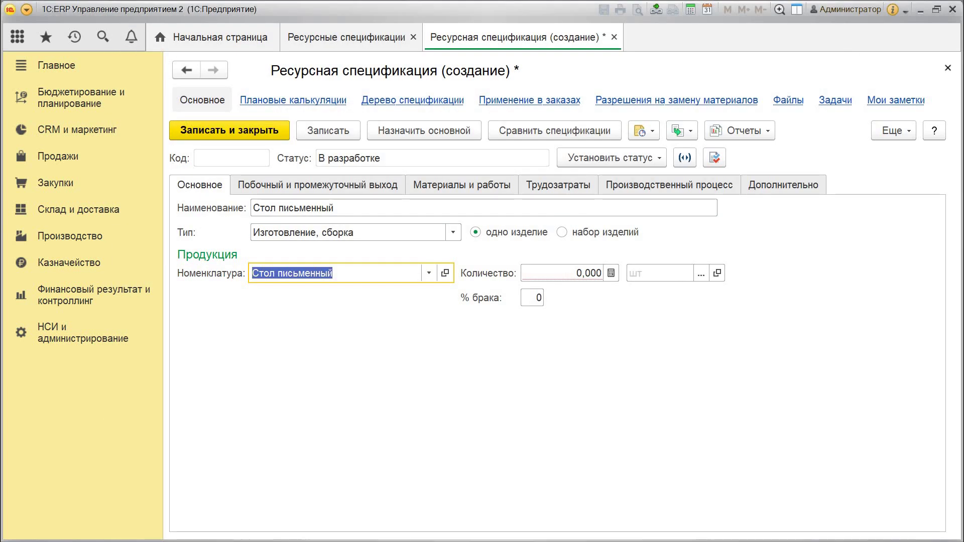
key("Tab")
type("1")
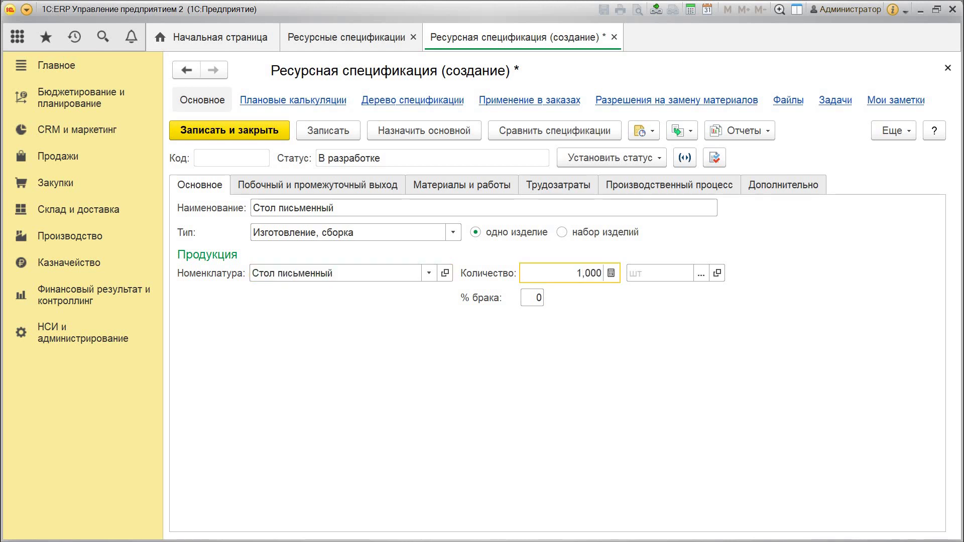
Add the item "Ножки стола" to the specification's materials with a quantity of 4.
left_click(462, 185)
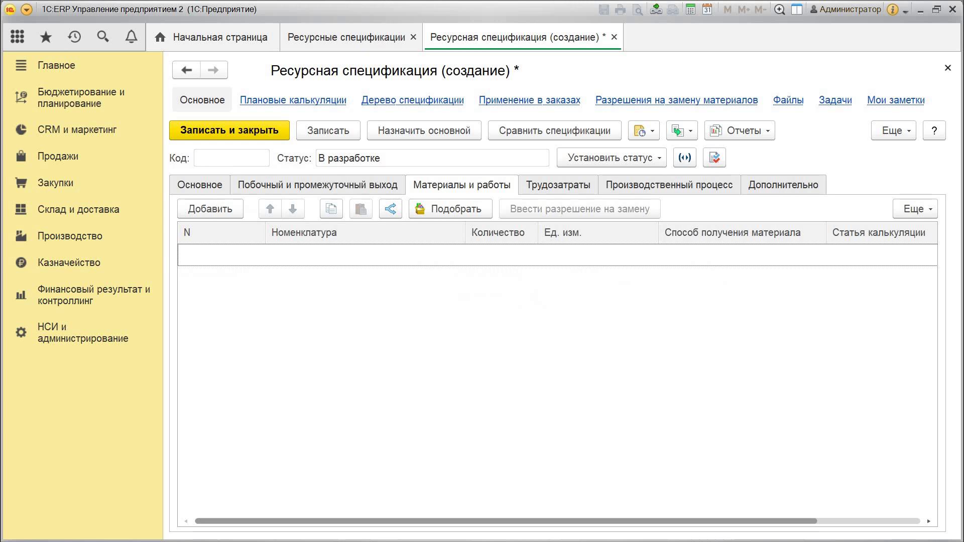
left_click(210, 209)
left_click(311, 352)
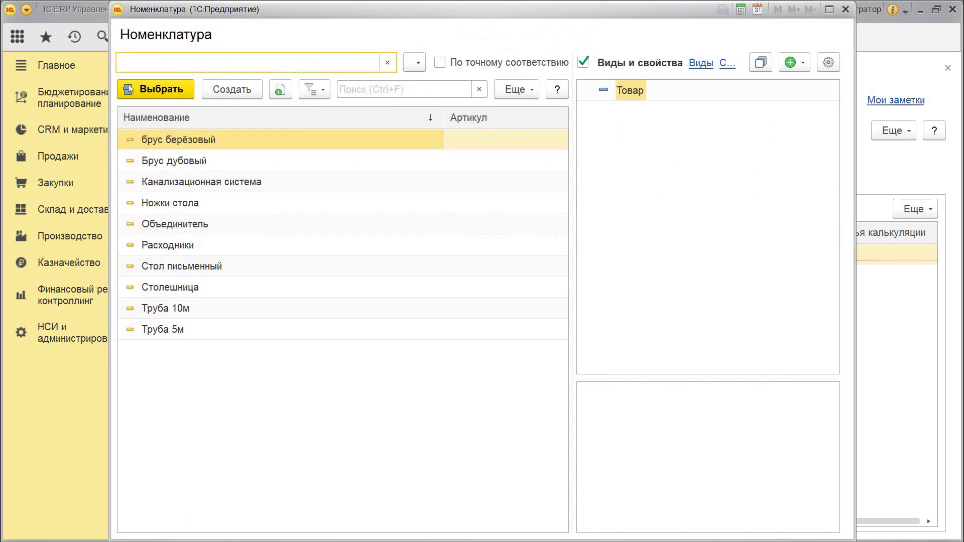
double_click(170, 203)
left_click(502, 255)
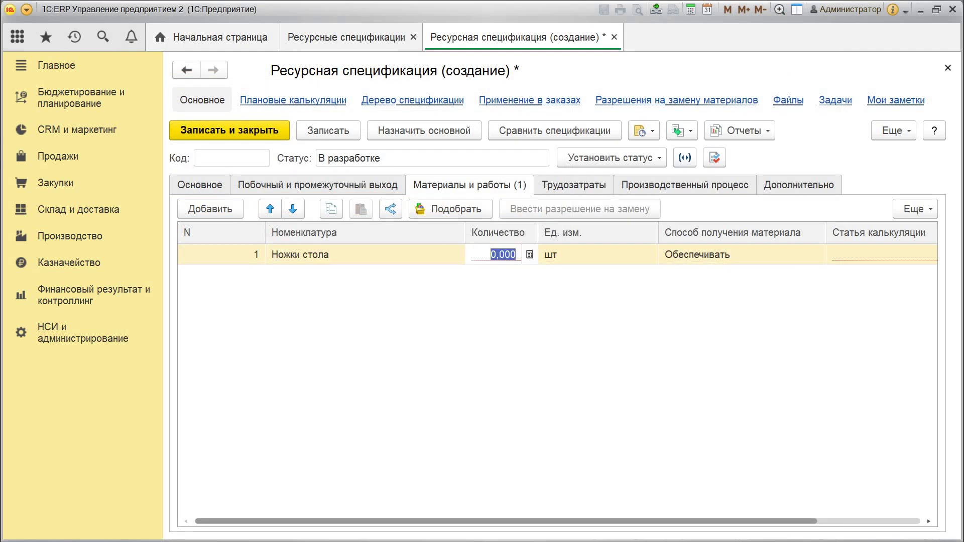
type("4")
key("Return")
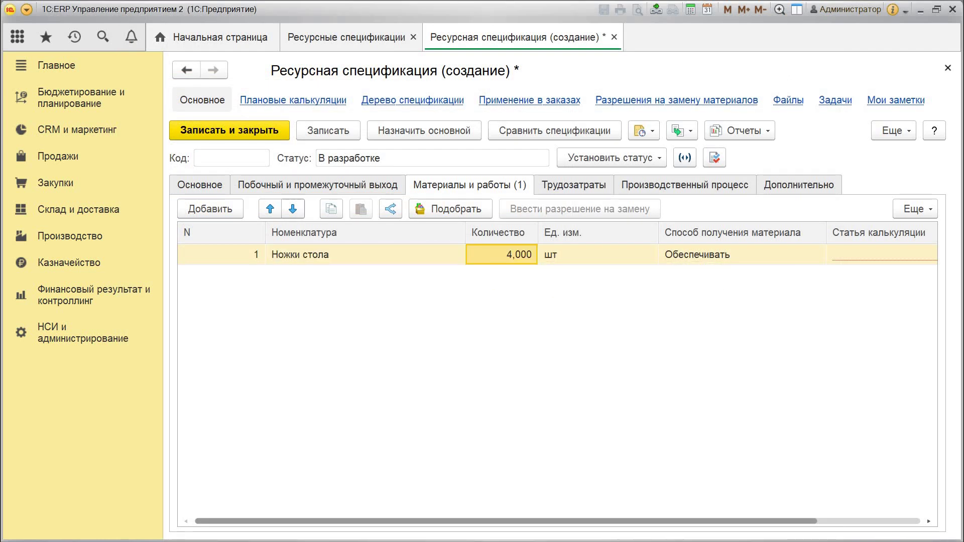
Add the item "Столешница" to the specification's materials with a quantity of 1.
left_click(210, 209)
left_click(312, 330)
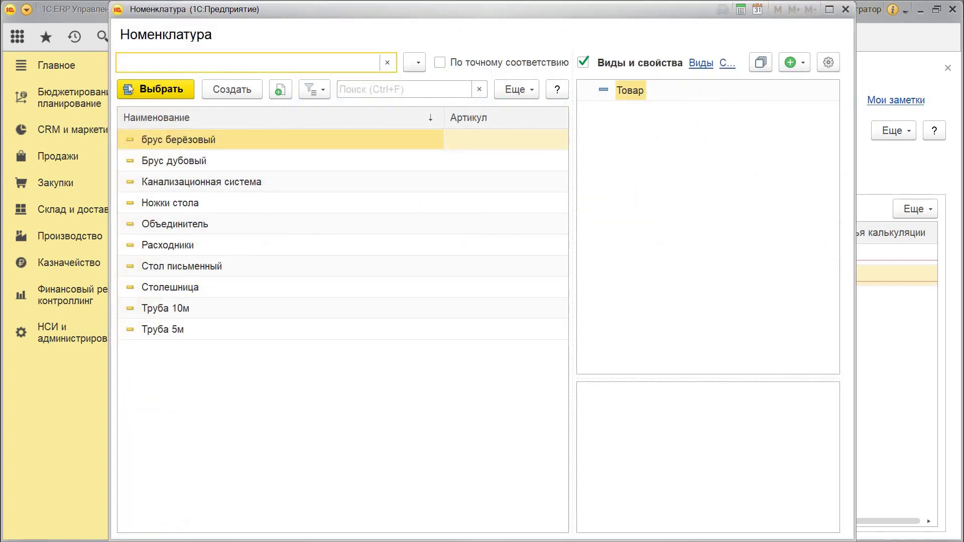
double_click(171, 288)
left_click(502, 276)
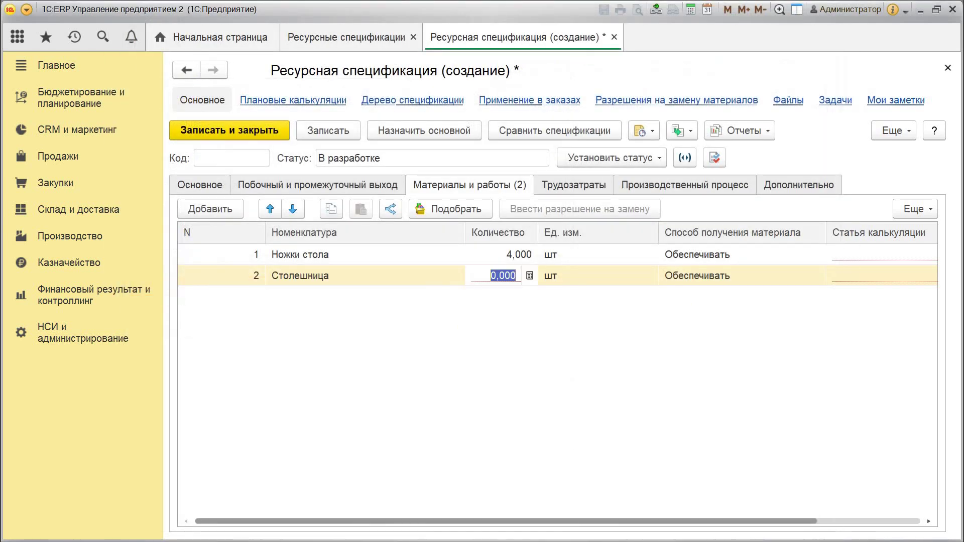
type("1")
key("Return")
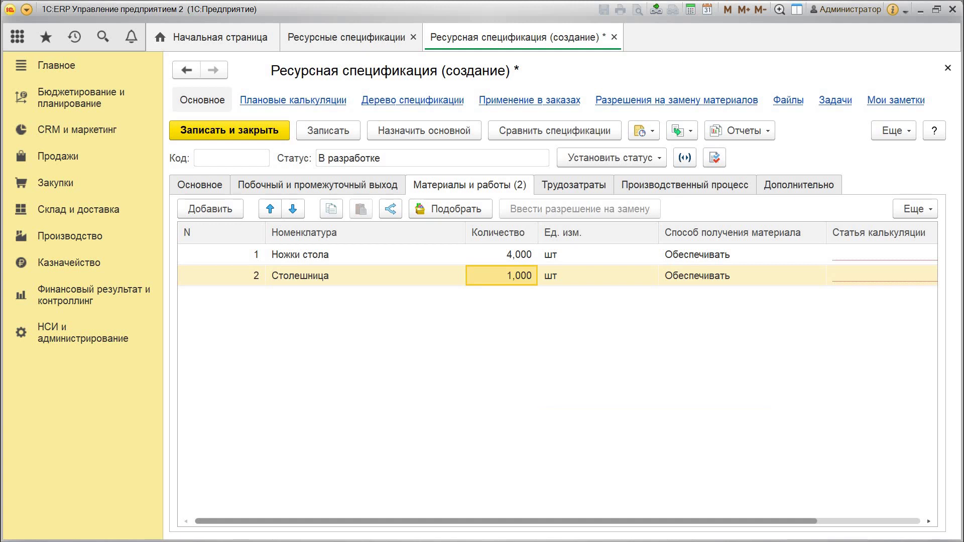
Set the costing item of both material rows to "Материалы" and save the specification.
double_click(885, 255)
left_click(764, 352)
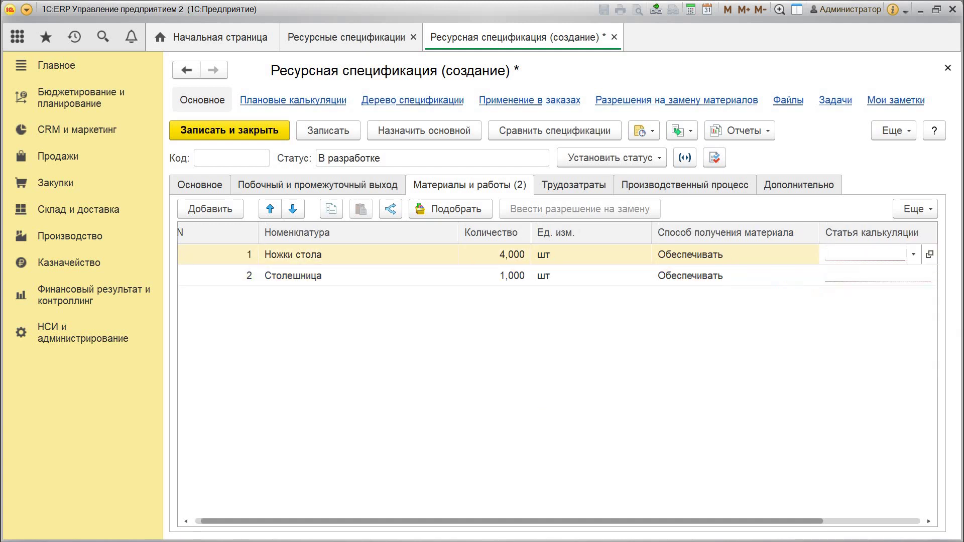
key("Return")
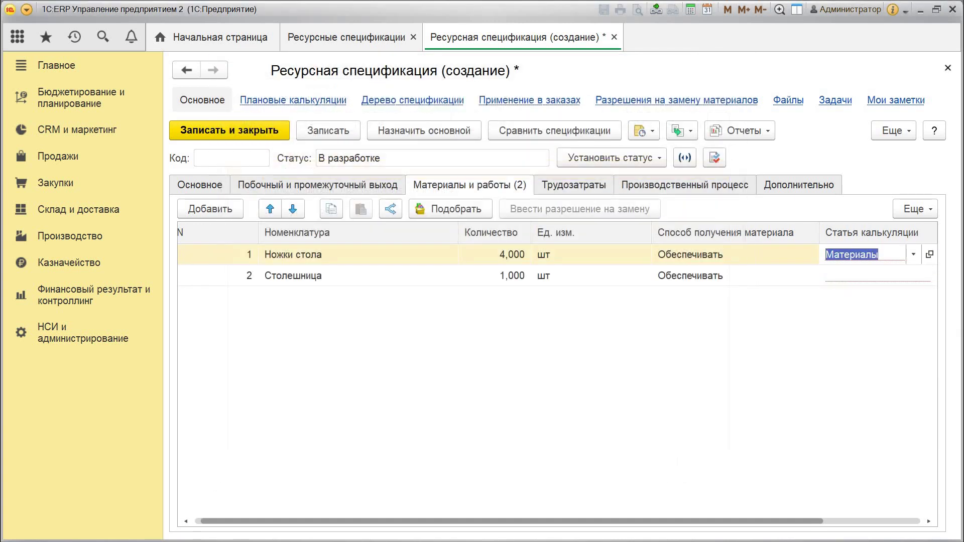
double_click(865, 276)
left_click(765, 299)
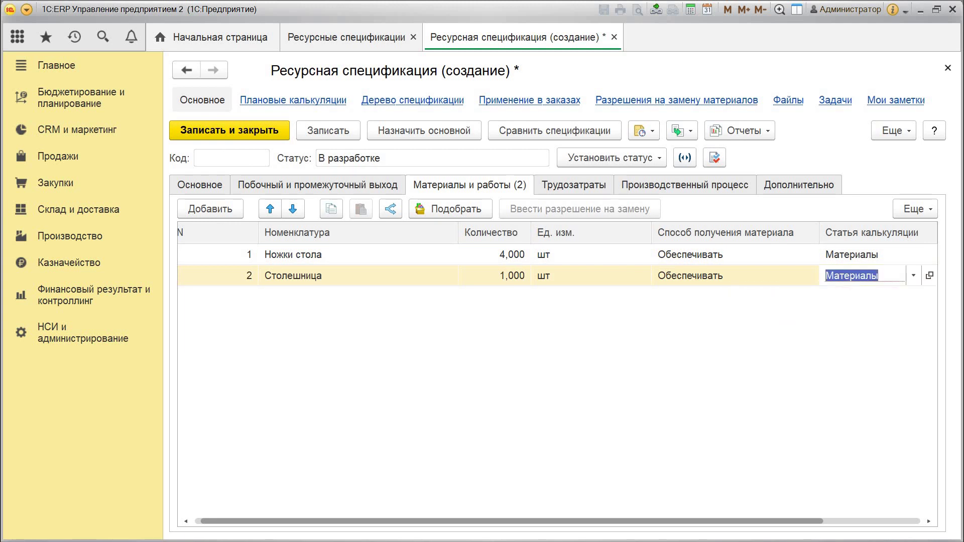
left_click(764, 299)
left_click(328, 131)
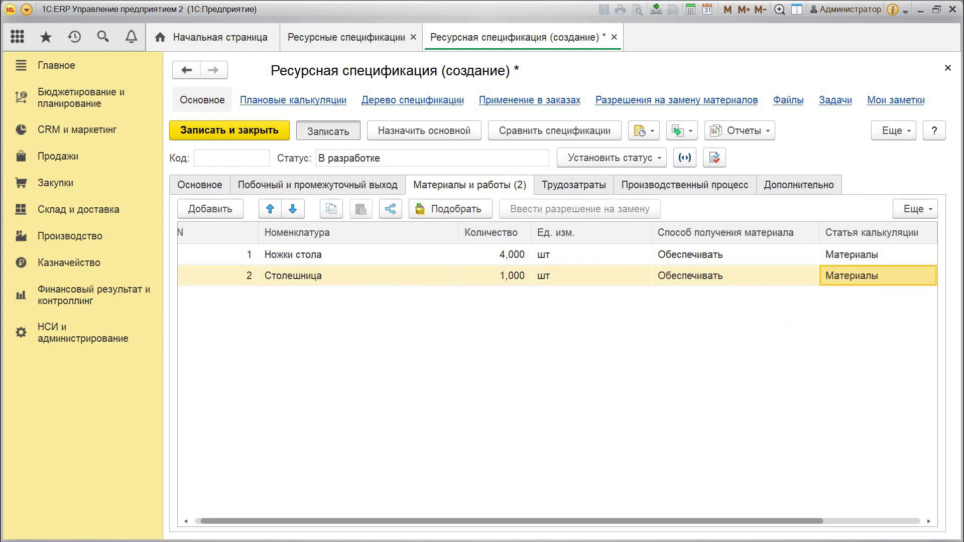
Create the production stage "Сборка" for the desk specification with the department "Производственная служба" and save it.
left_click(685, 185)
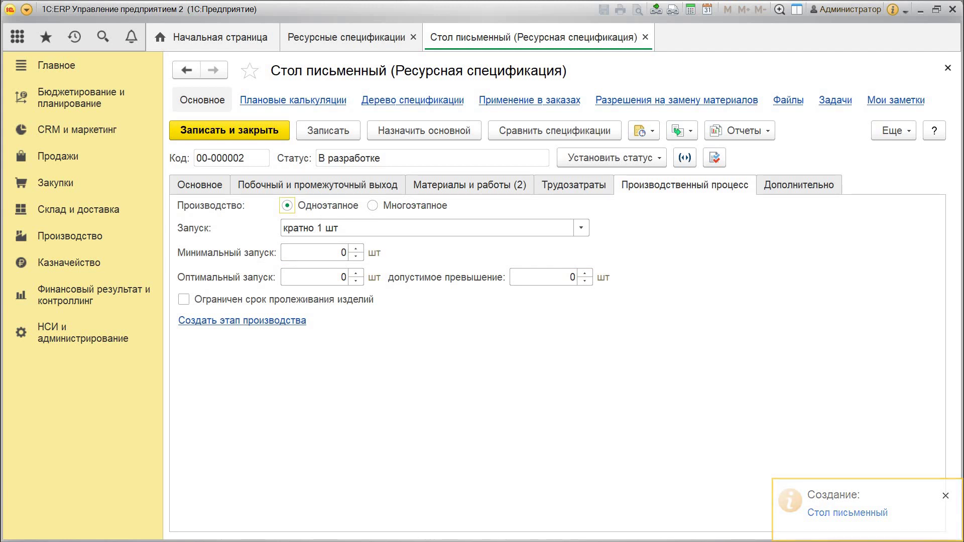
left_click(242, 320)
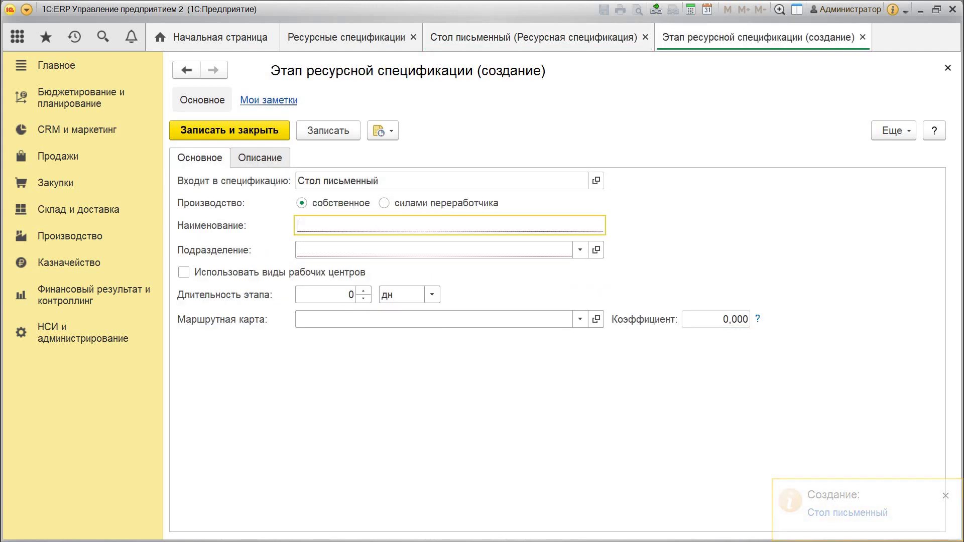
type("Сборка")
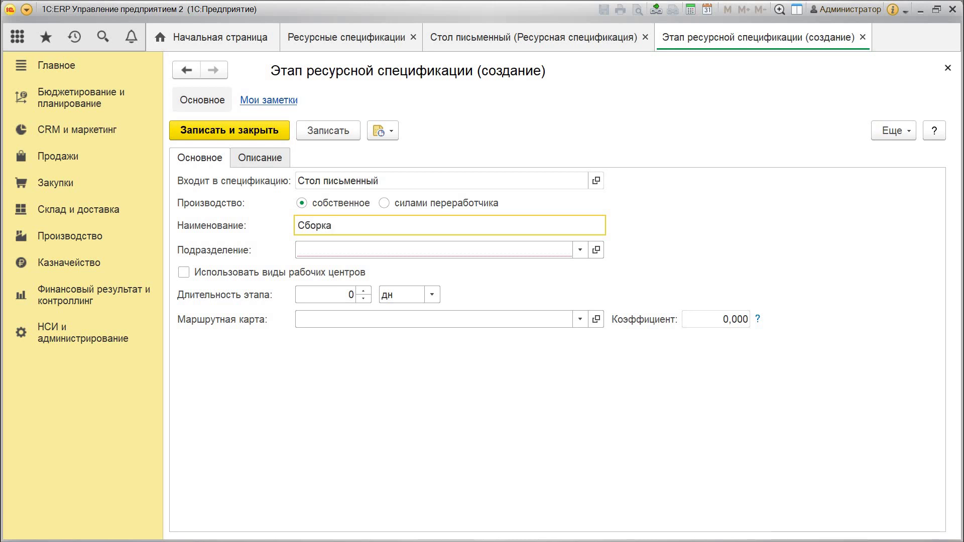
left_click(434, 250)
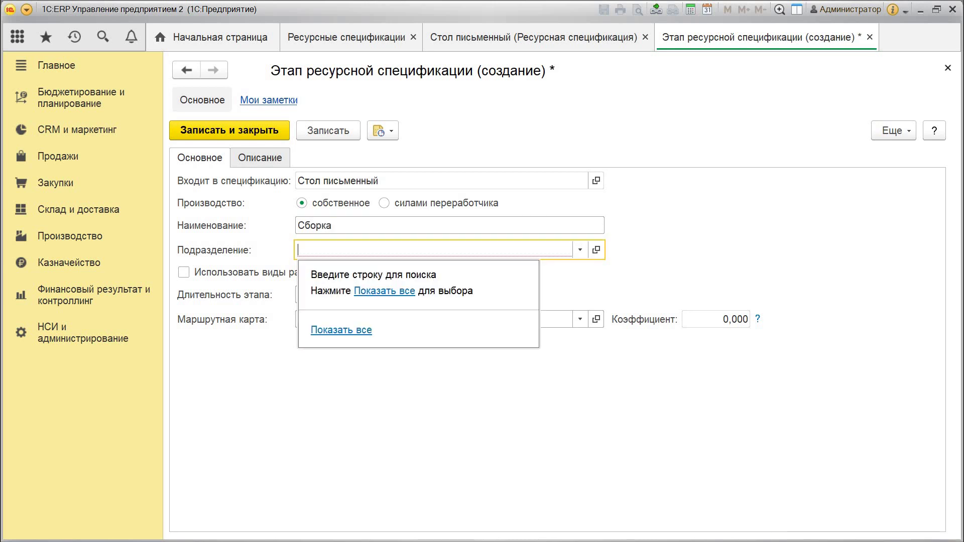
left_click(341, 330)
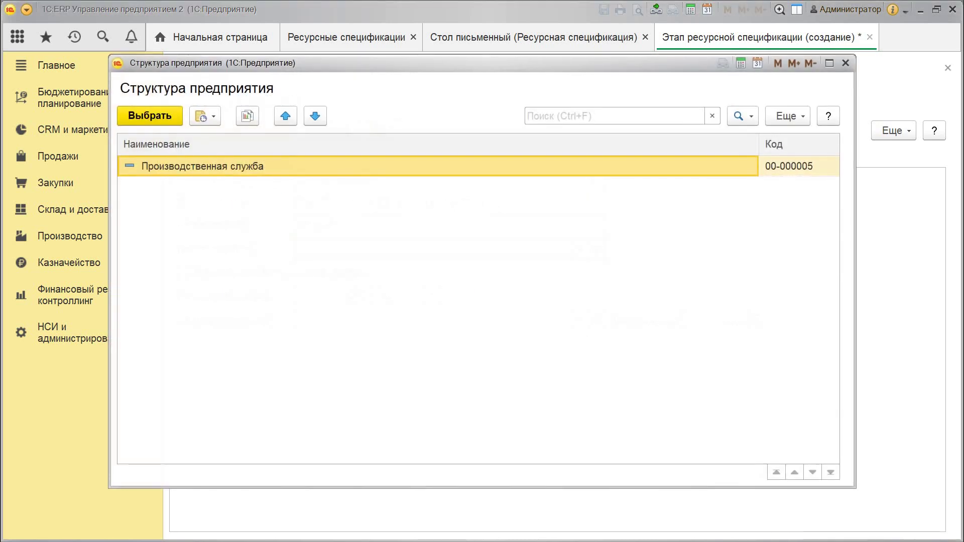
key("Return")
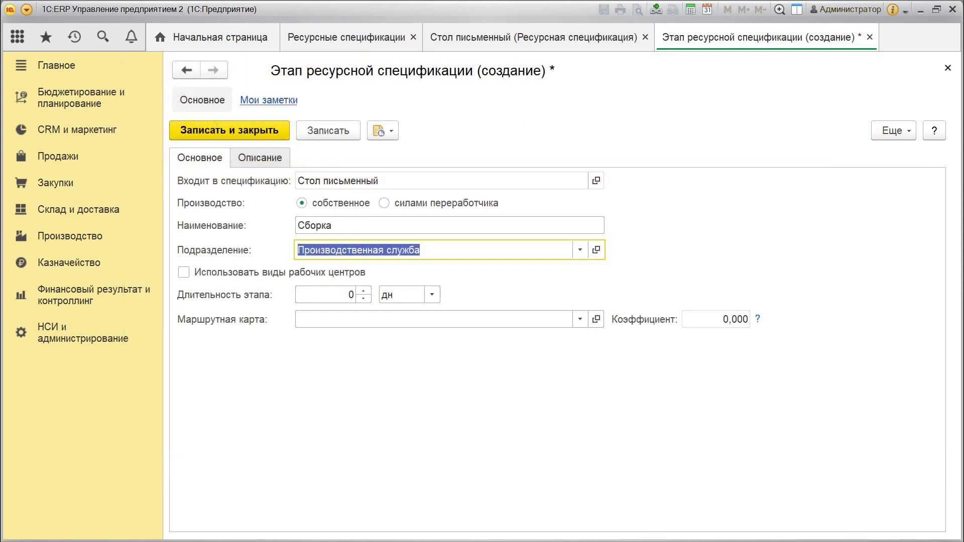
left_click(221, 132)
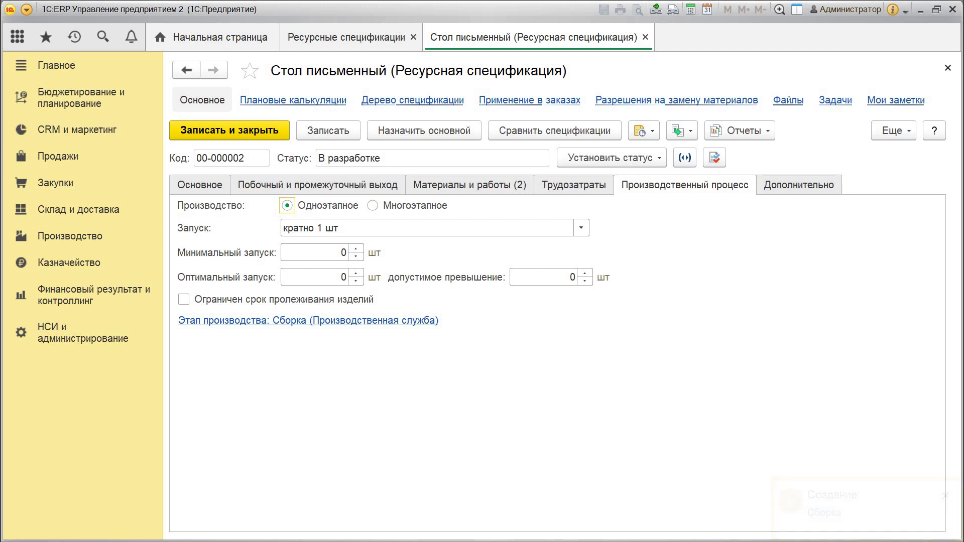
Make the production process multi-stage ("Многоэтапное") and add the stage "Покраска" with the department "Производственная служба".
left_click(373, 205)
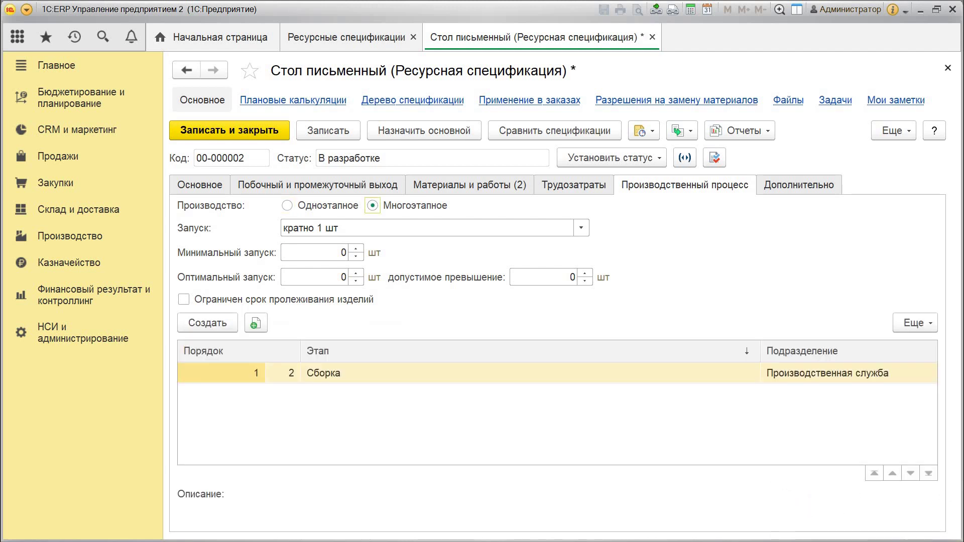
left_click(208, 323)
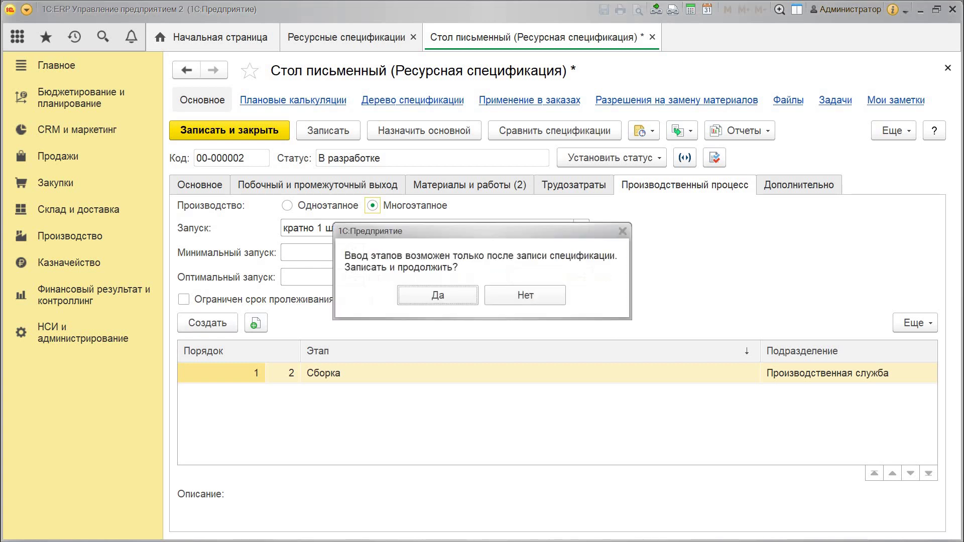
key("Return")
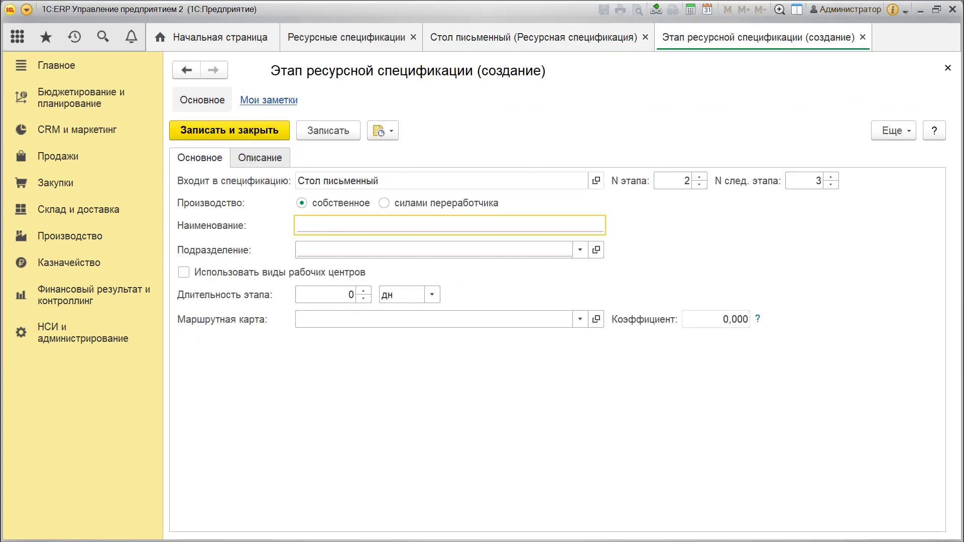
type("Покраска")
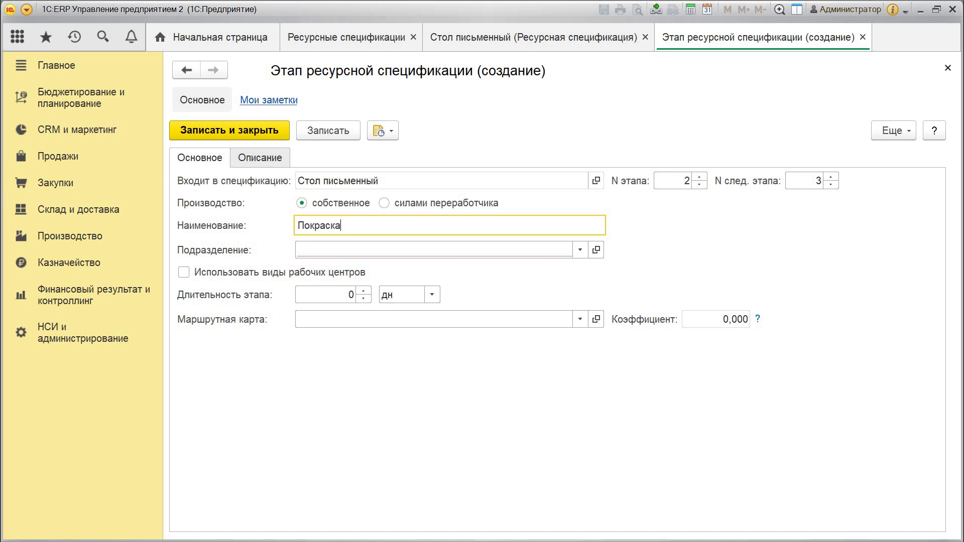
left_click(370, 250)
left_click(370, 271)
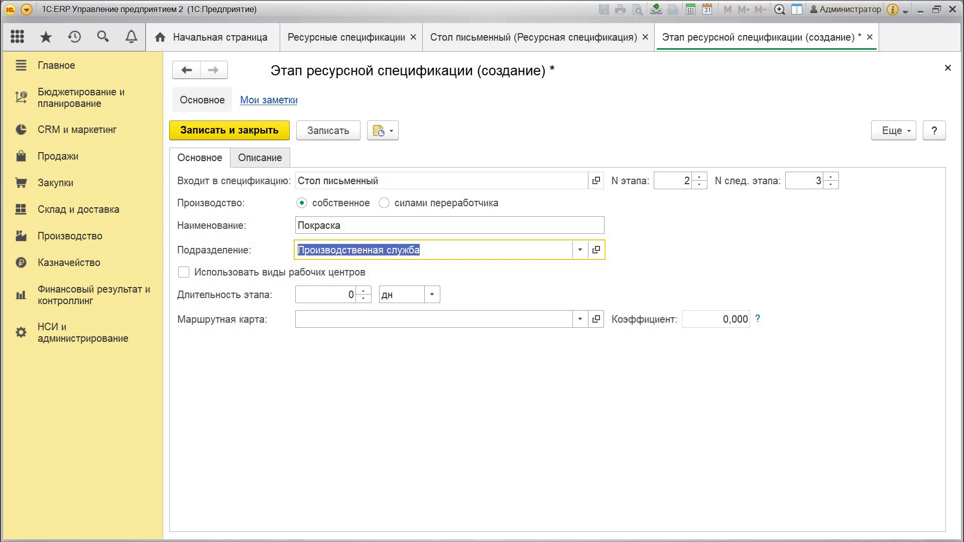
left_click(230, 130)
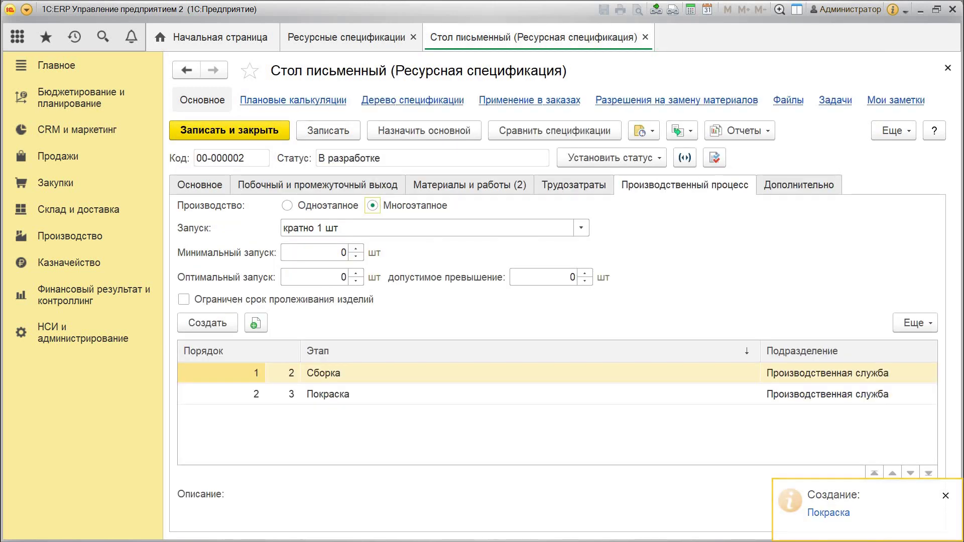
Try to set the desk specification's status to "Действует" and dismiss the resulting messages.
left_click(611, 158)
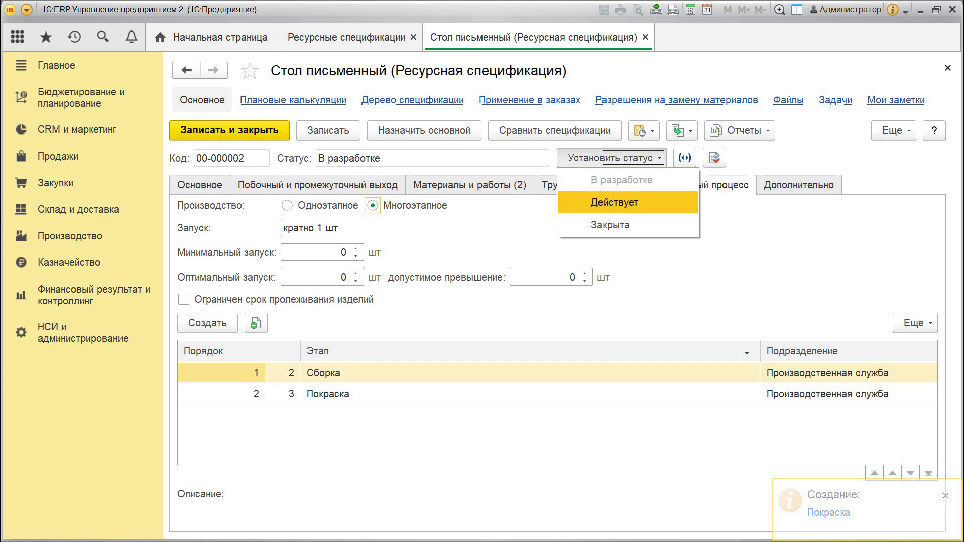
left_click(614, 203)
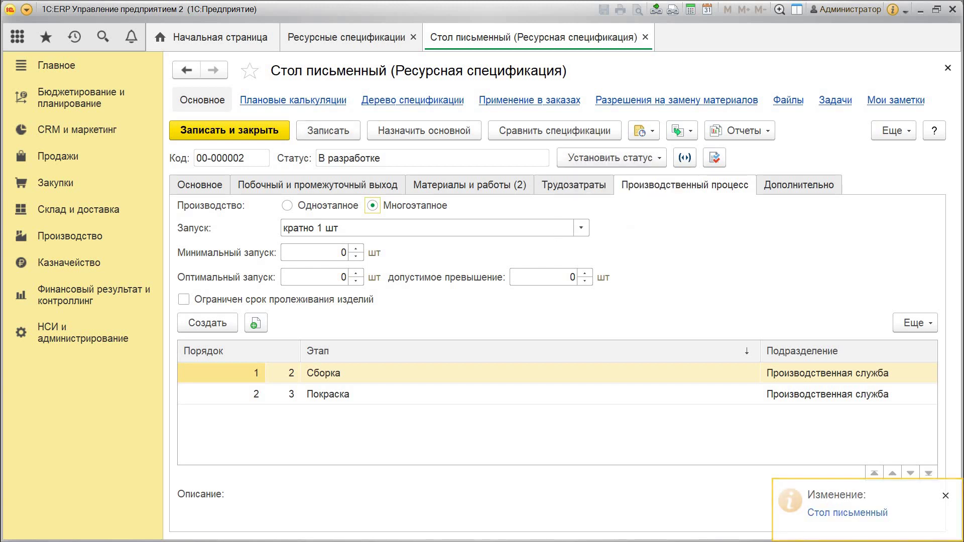
left_click(612, 157)
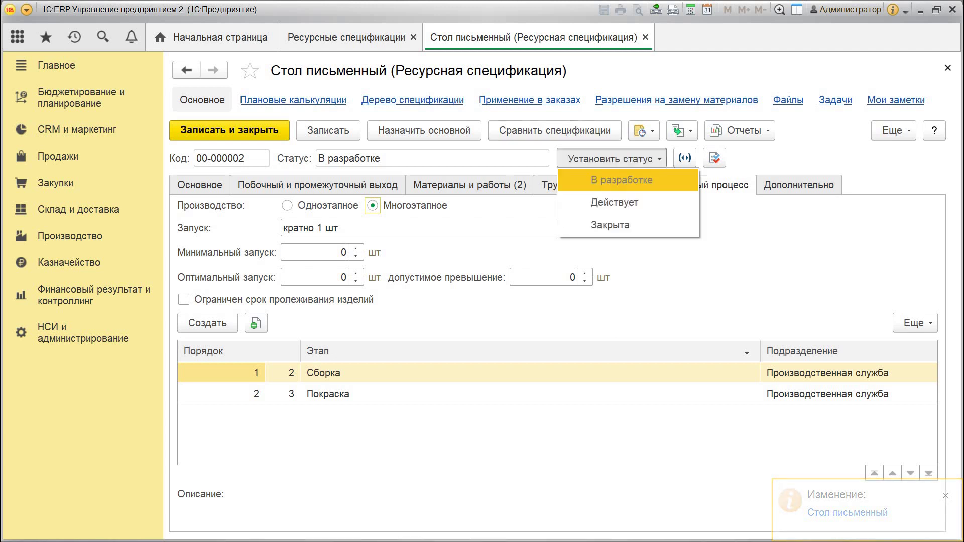
left_click(616, 202)
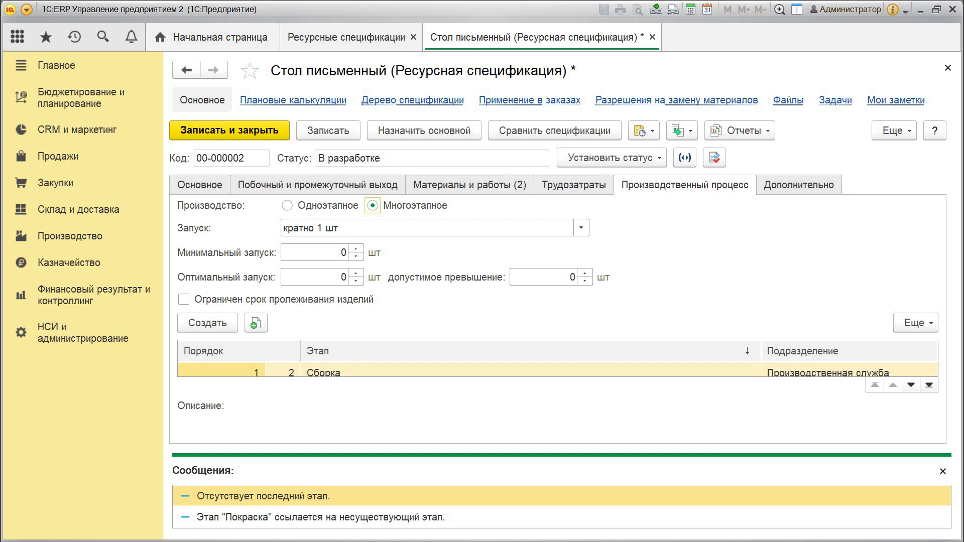
left_click(944, 471)
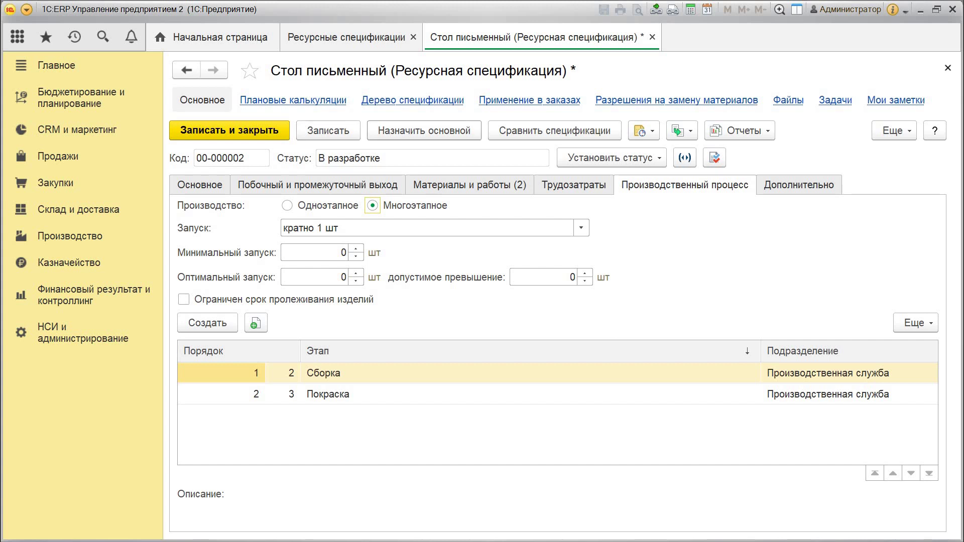
left_click(612, 158)
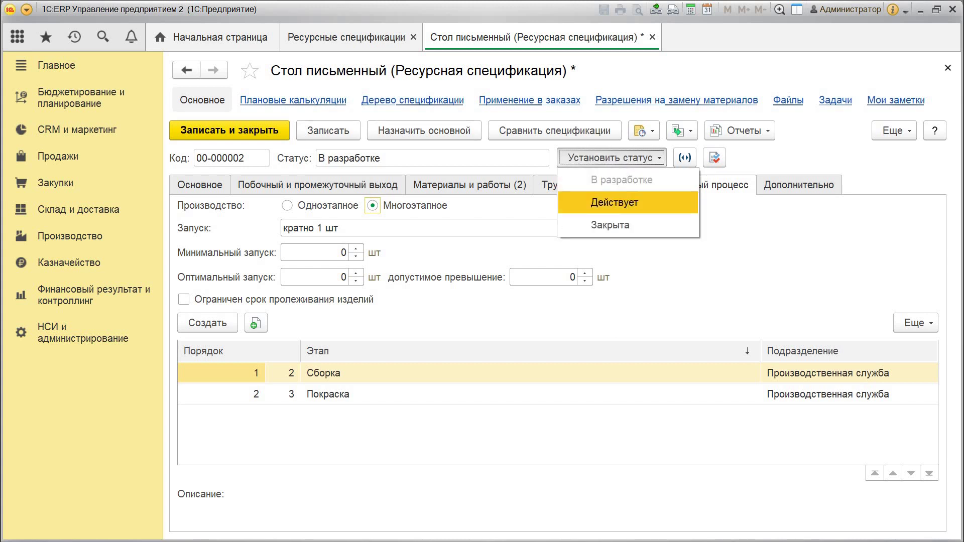
left_click(615, 202)
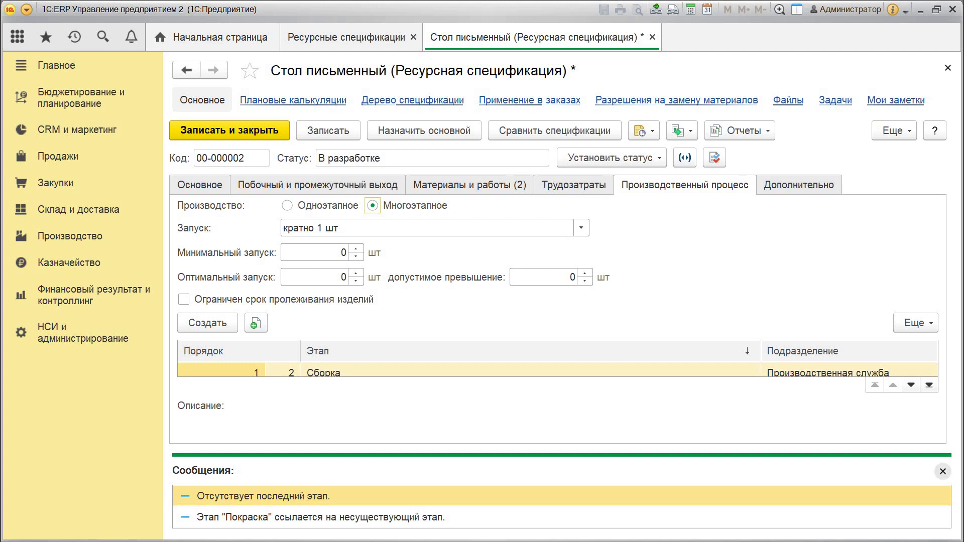
left_click(943, 471)
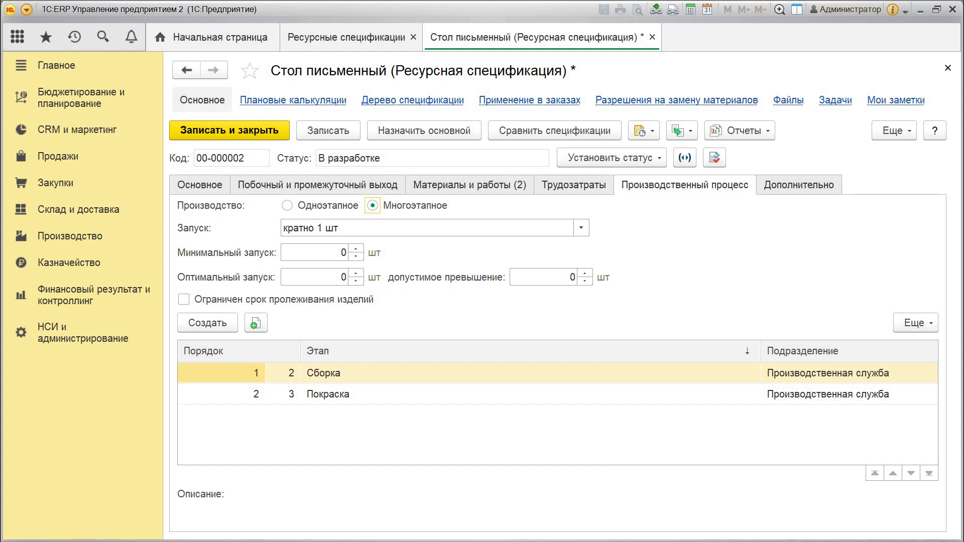
Set the next stage number of the stage "Покраска" to 0 and save the stage.
double_click(283, 394)
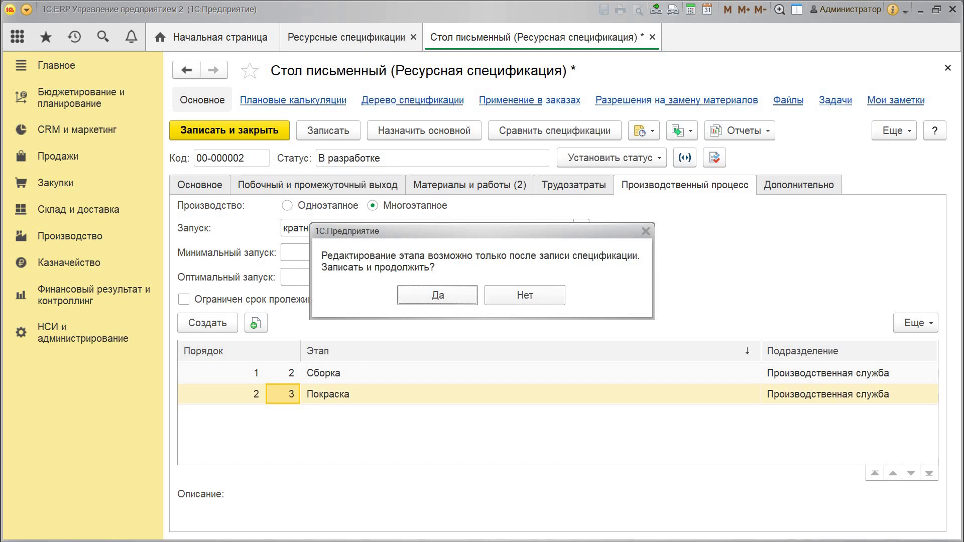
key("Return")
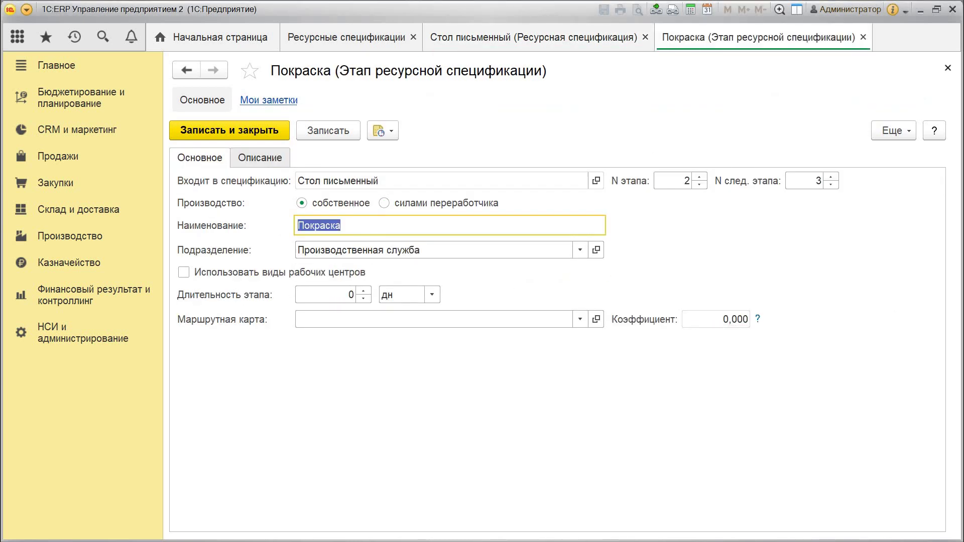
left_click(809, 181)
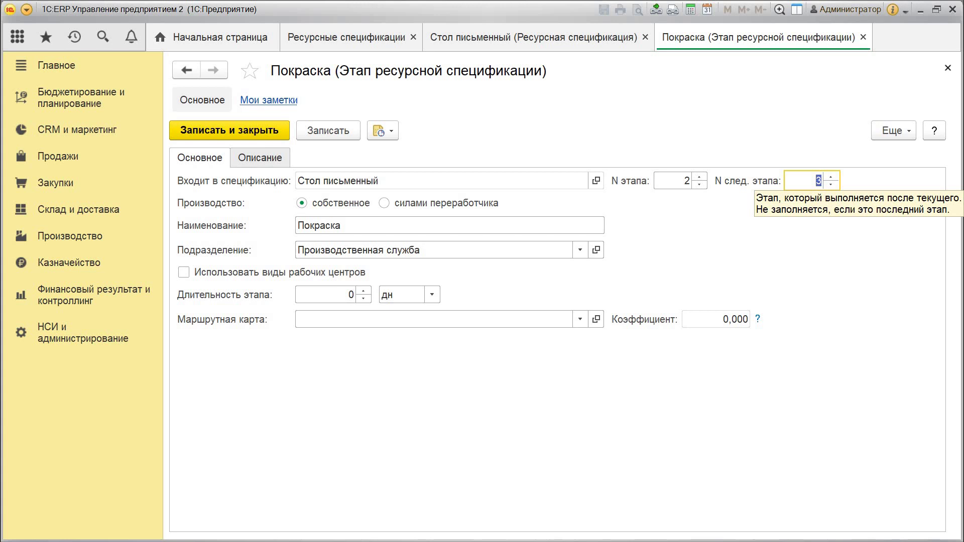
type("0")
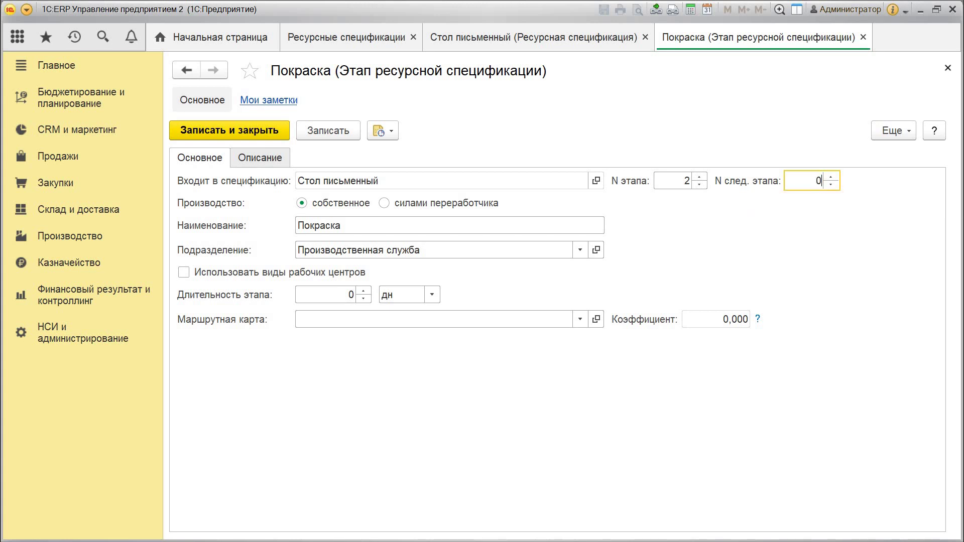
key("ctrl+Return")
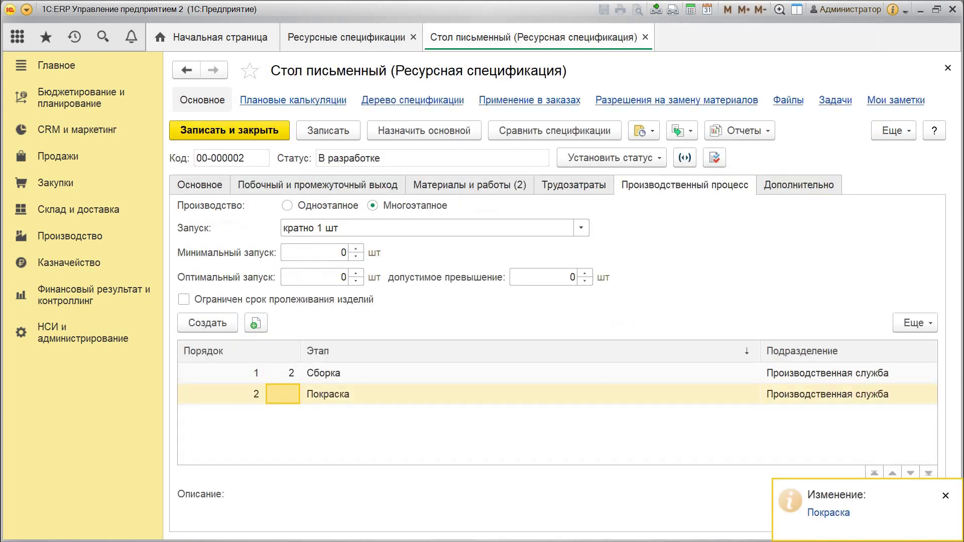
Set the desk specification's status to "Действует", then save and close the specification.
left_click(612, 158)
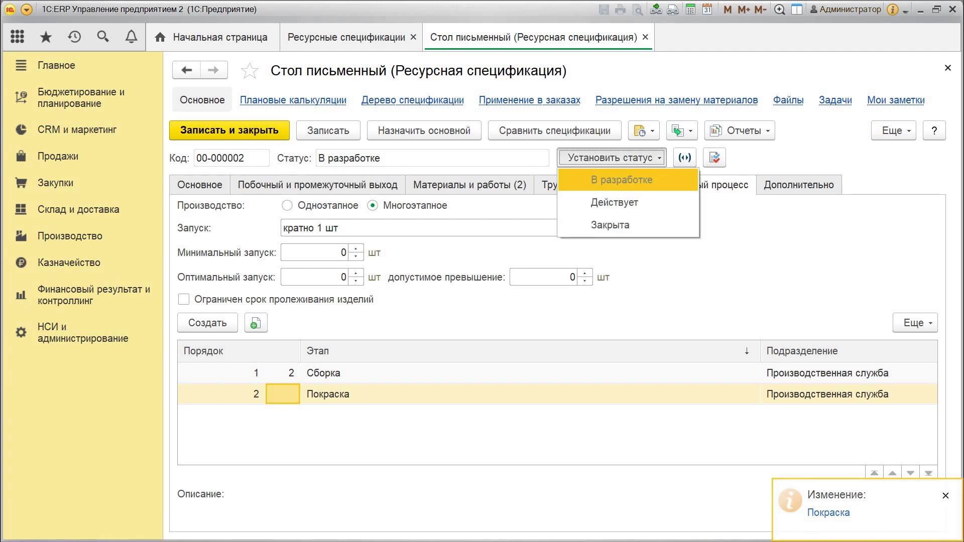
left_click(616, 203)
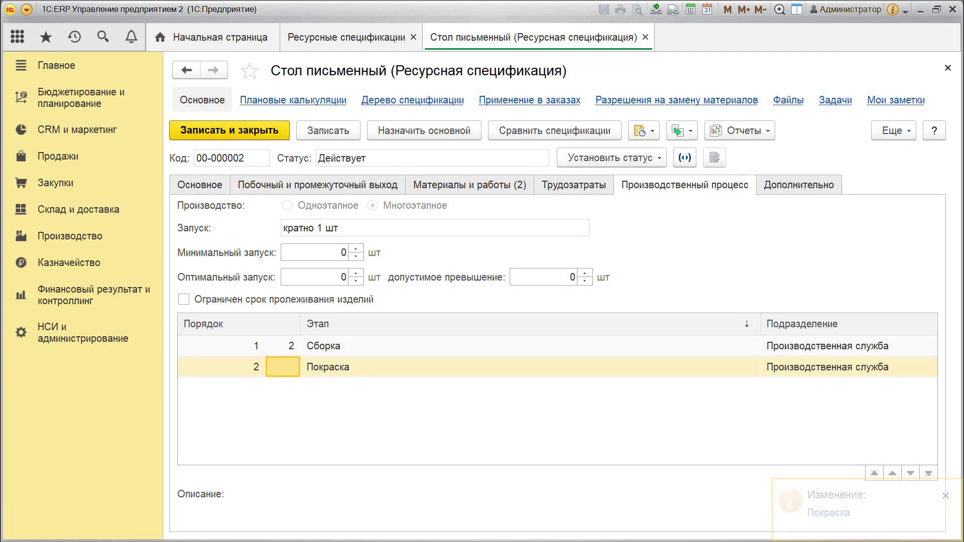
left_click(229, 130)
key("ctrl+Return")
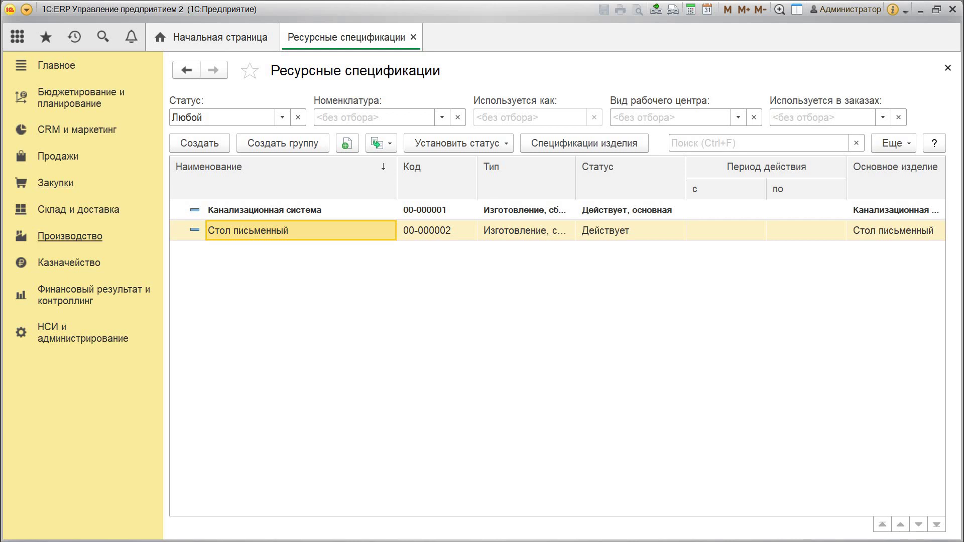
Create a new employee work type ("Вид работ сотрудников") with the unit of measure "шт".
left_click(70, 236)
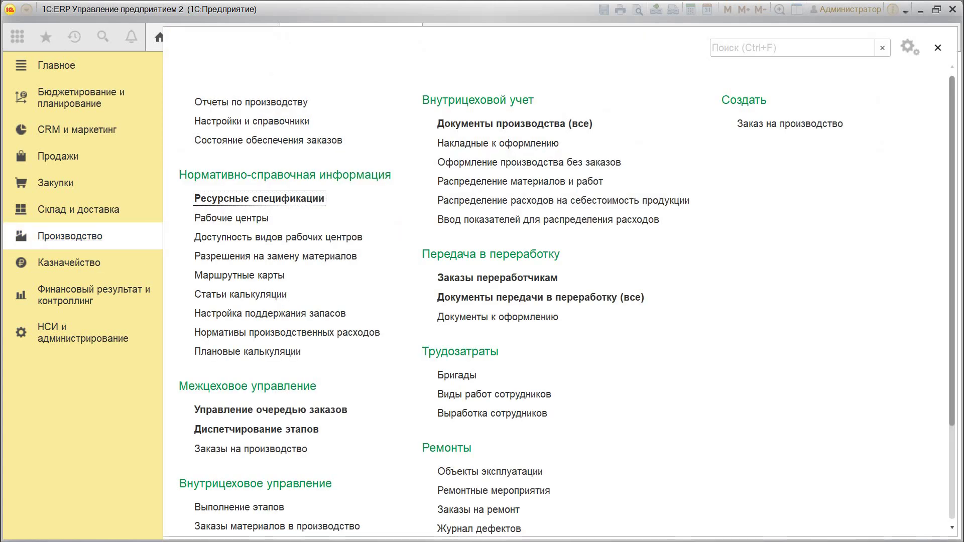
left_click(494, 394)
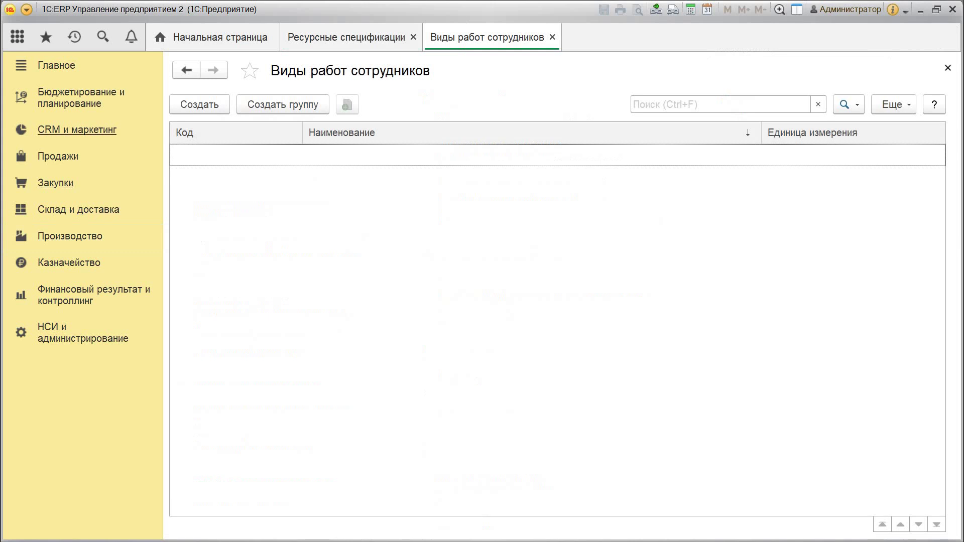
left_click(199, 104)
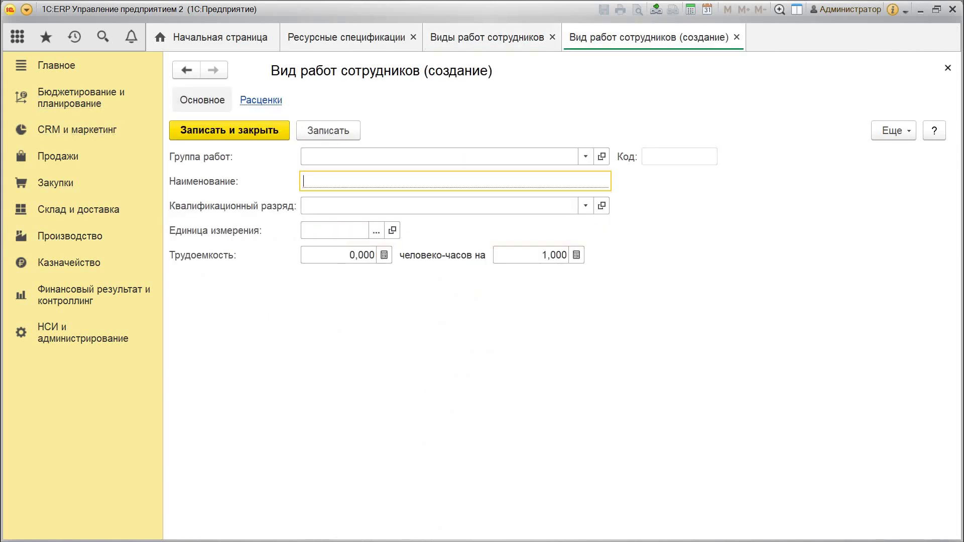
left_click(376, 231)
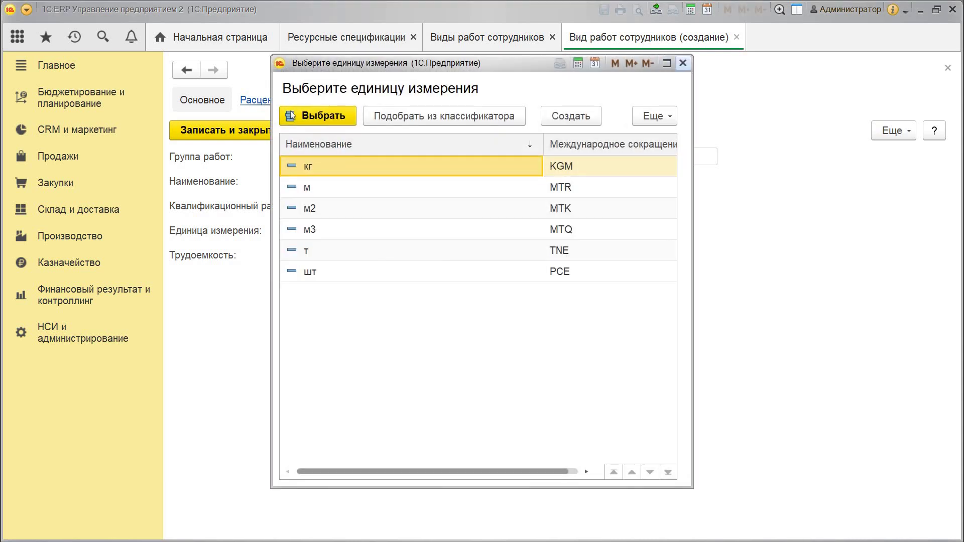
left_click(683, 62)
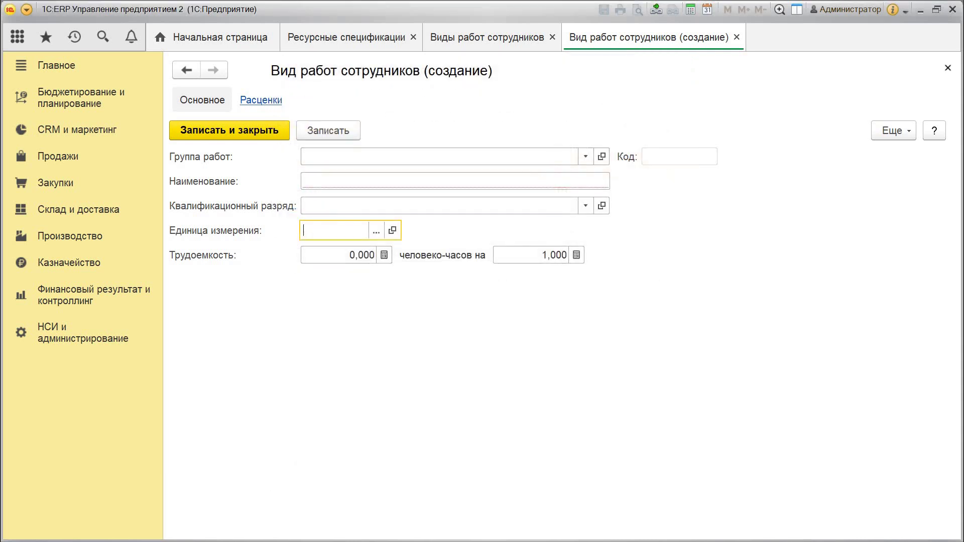
left_click(376, 231)
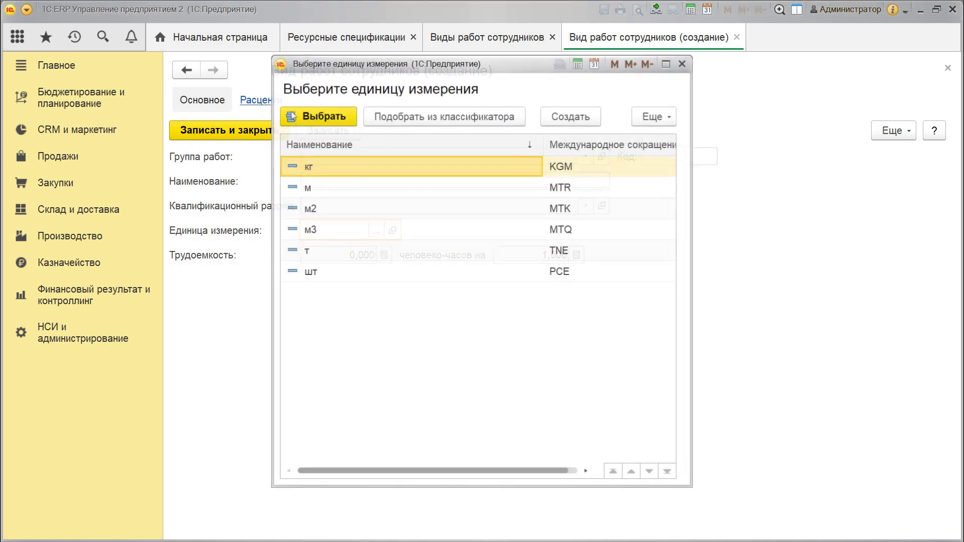
double_click(310, 272)
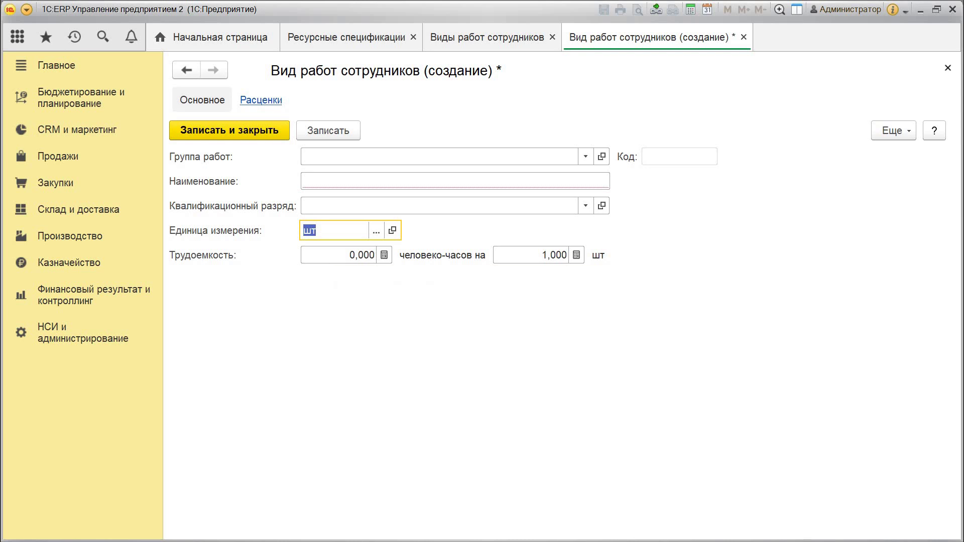
Name the work type "Сборка письменного стола", set its labour intensity to 2 man-hours, and save it.
left_click(352, 156)
key("Escape")
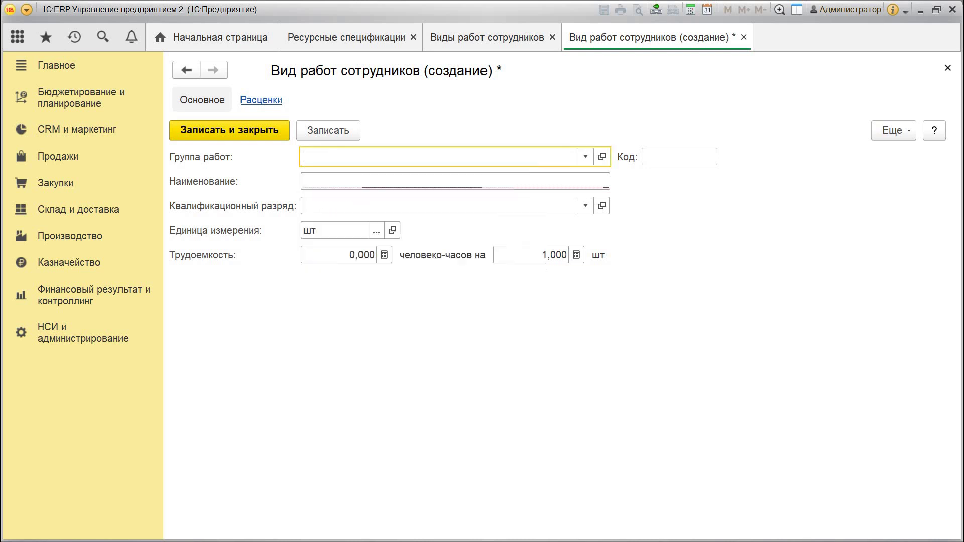
left_click(452, 181)
type("С")
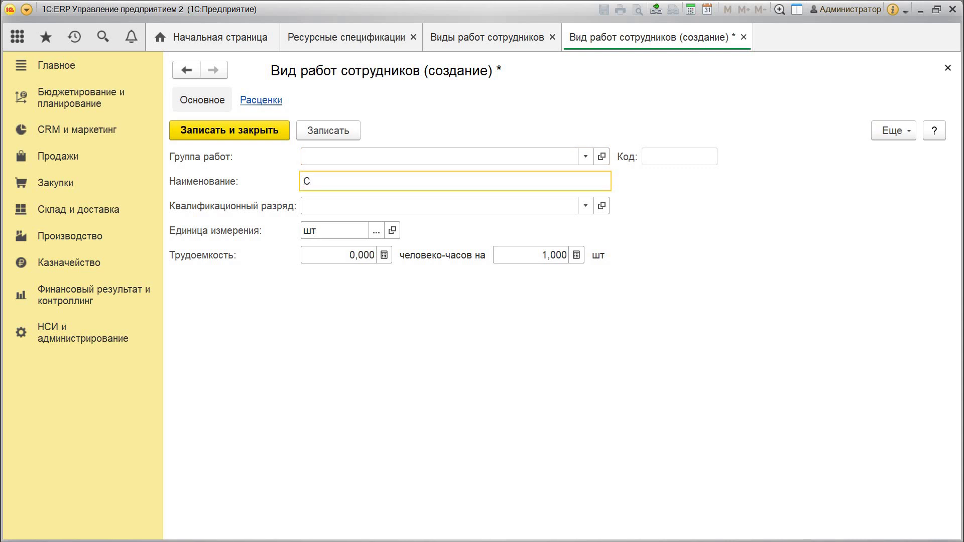
type("борка письменного стола")
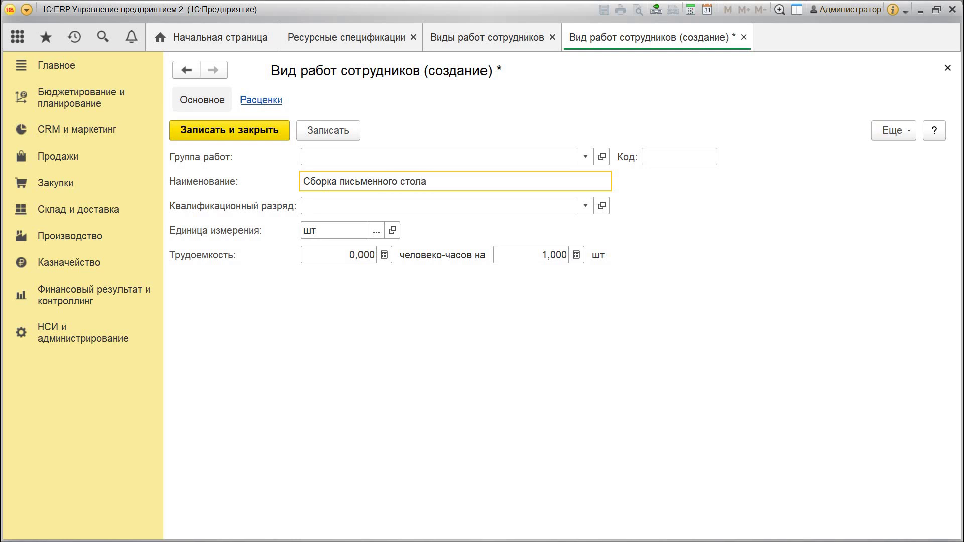
left_click(354, 255)
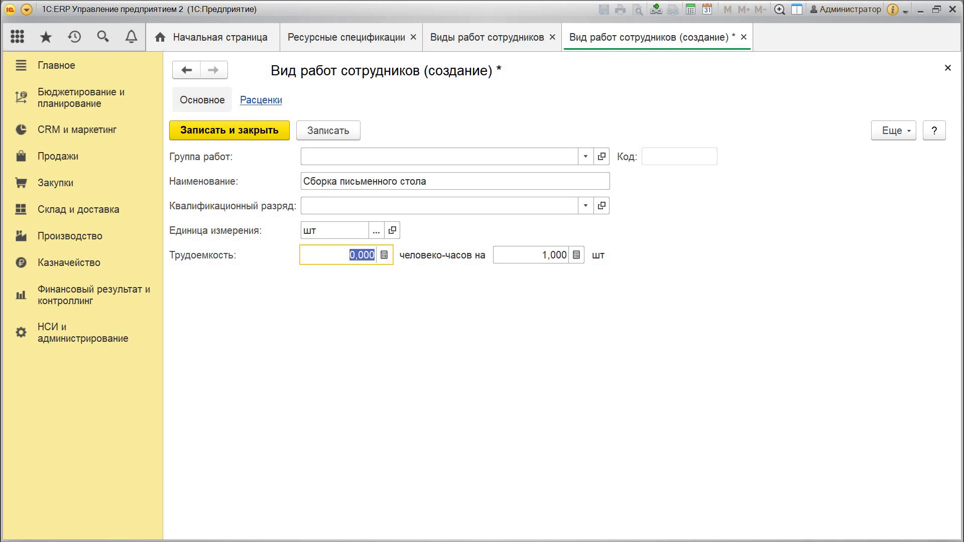
type("2")
left_click(328, 130)
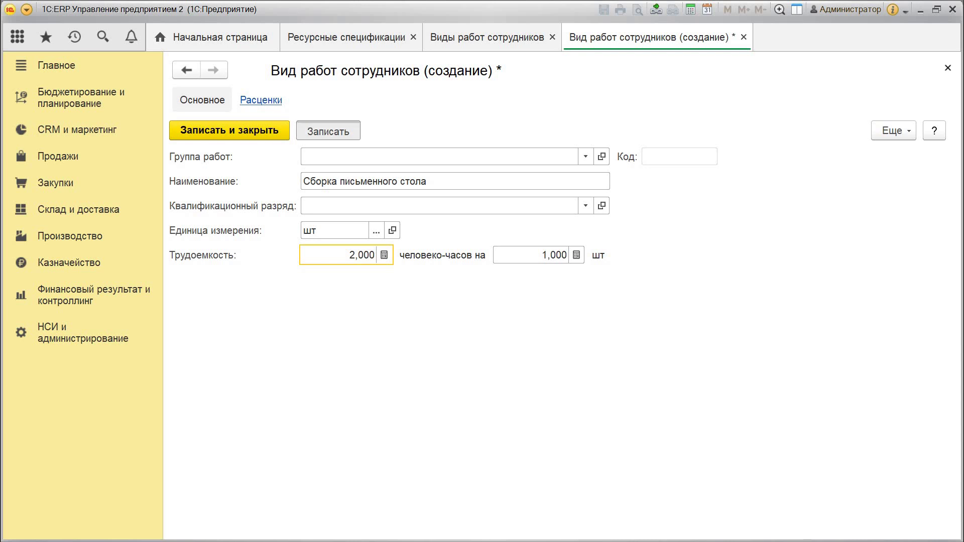
Add a rate ("Расценка") of 250 RUB without a qualification grade for "Сборка письменного стола", then close the work type.
left_click(261, 100)
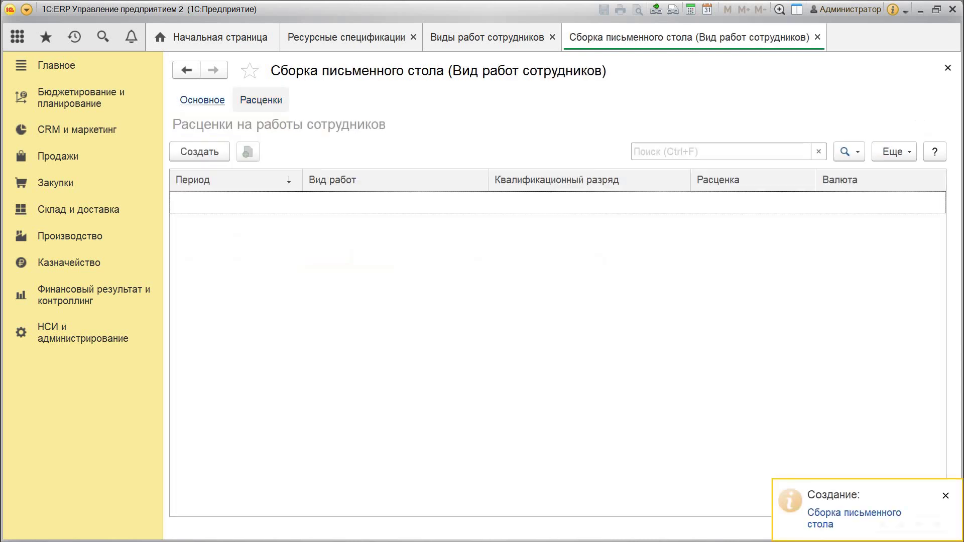
left_click(199, 152)
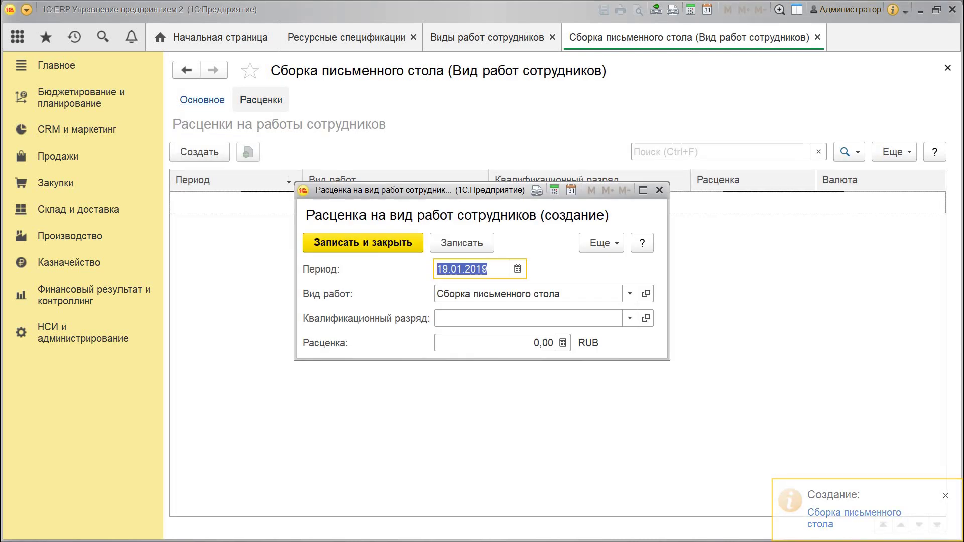
left_click(630, 319)
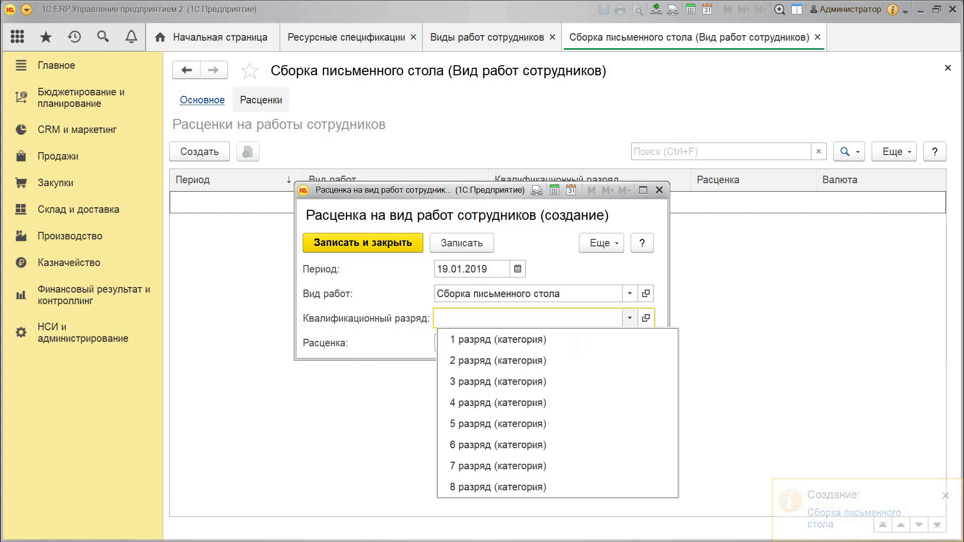
left_click(630, 318)
left_click(518, 343)
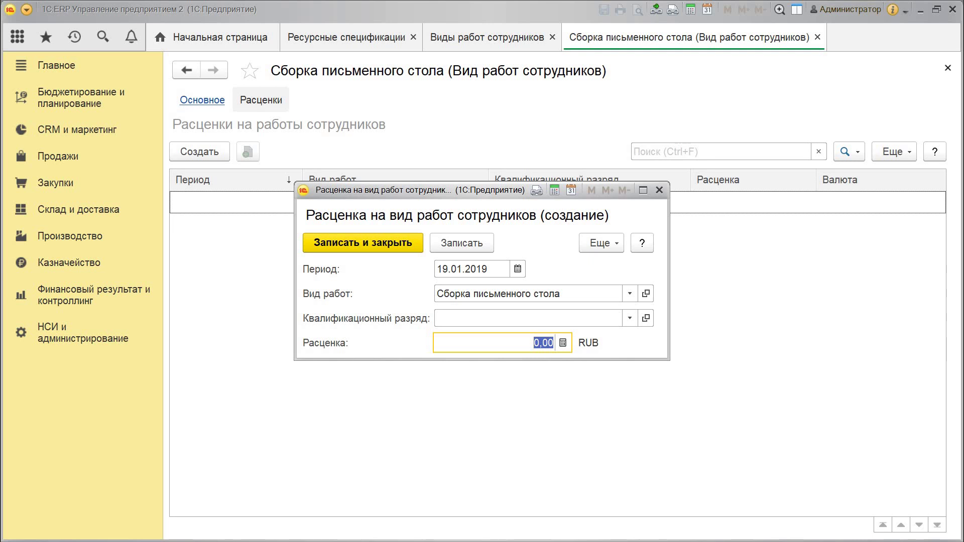
type("250")
key("ctrl+Return")
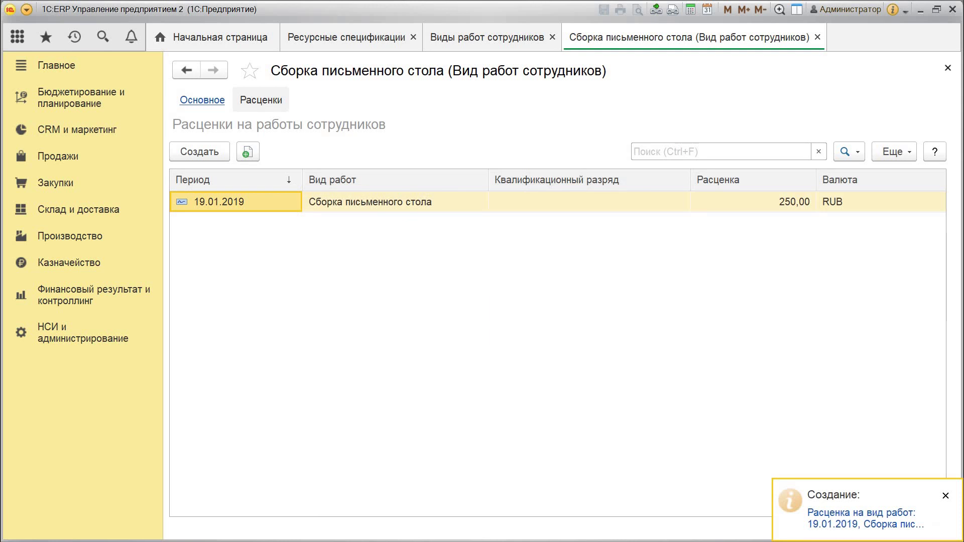
left_click(948, 68)
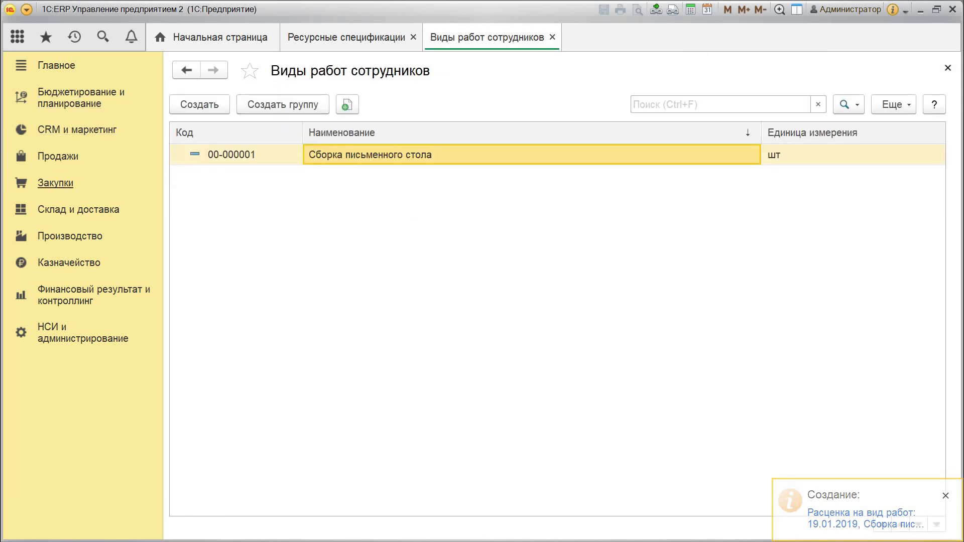
Create a new team in "Бригады" with the organization "ООО мебель производство" and the department "Производственная служба".
left_click(70, 236)
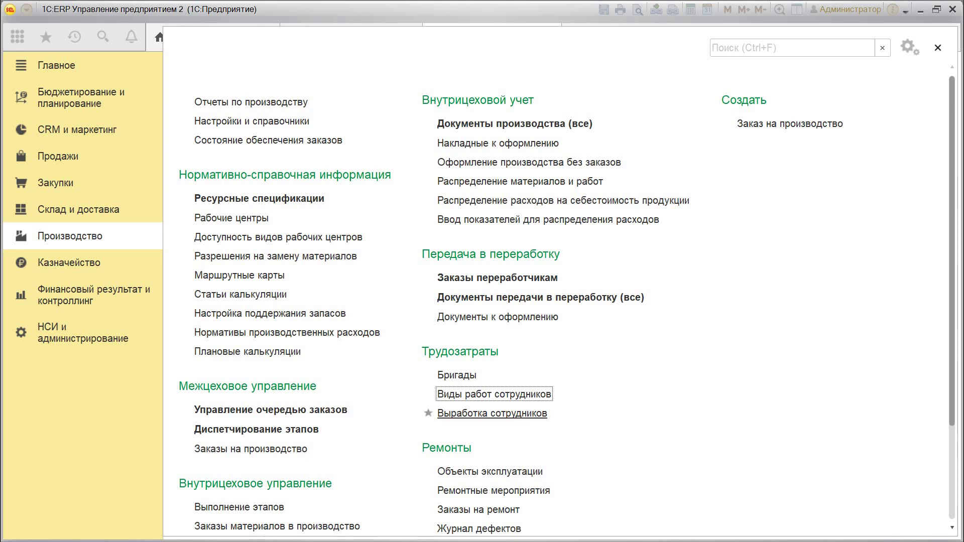
left_click(457, 375)
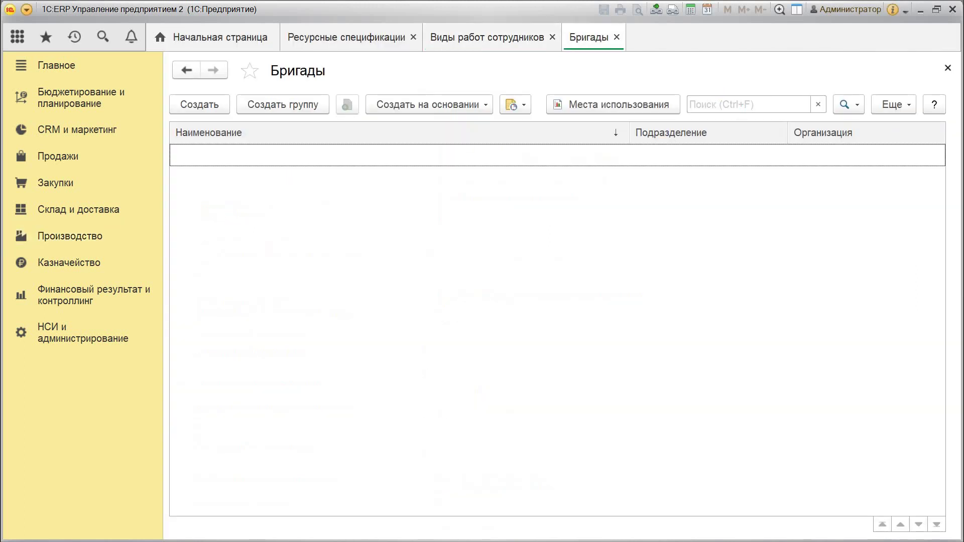
left_click(429, 104)
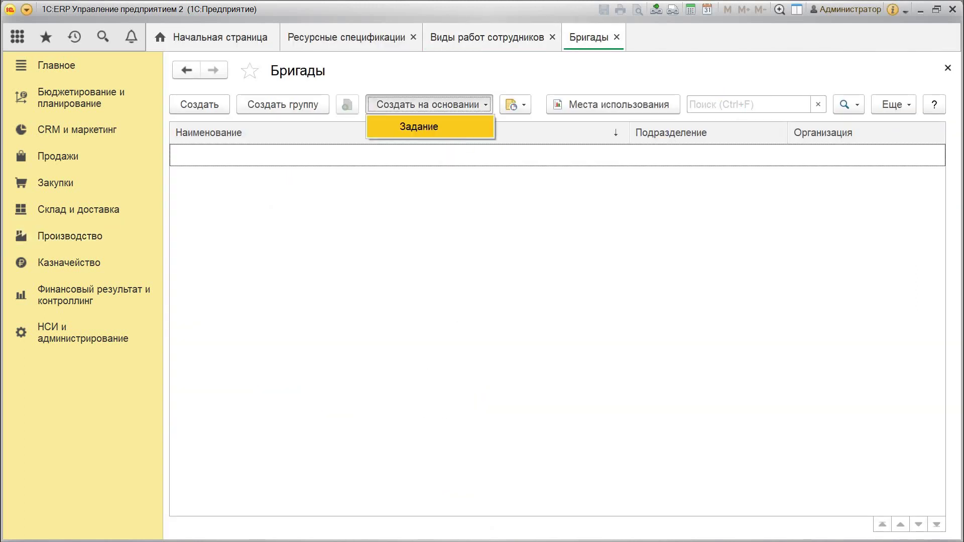
left_click(200, 104)
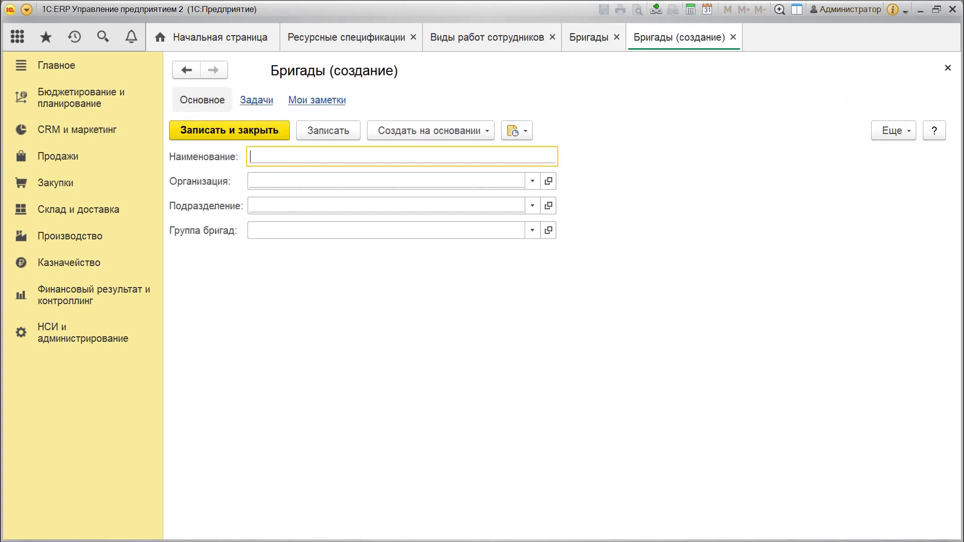
left_click(532, 181)
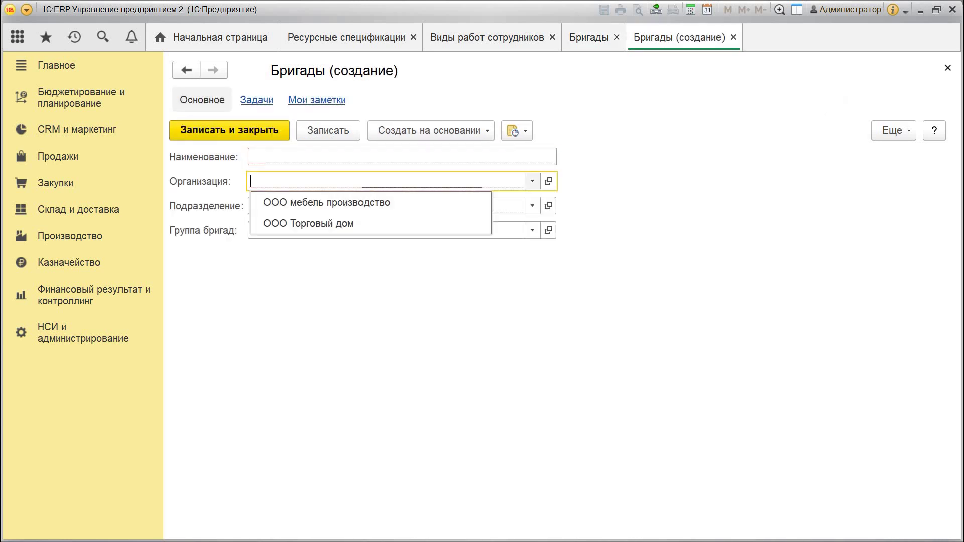
key("Down")
key("Return")
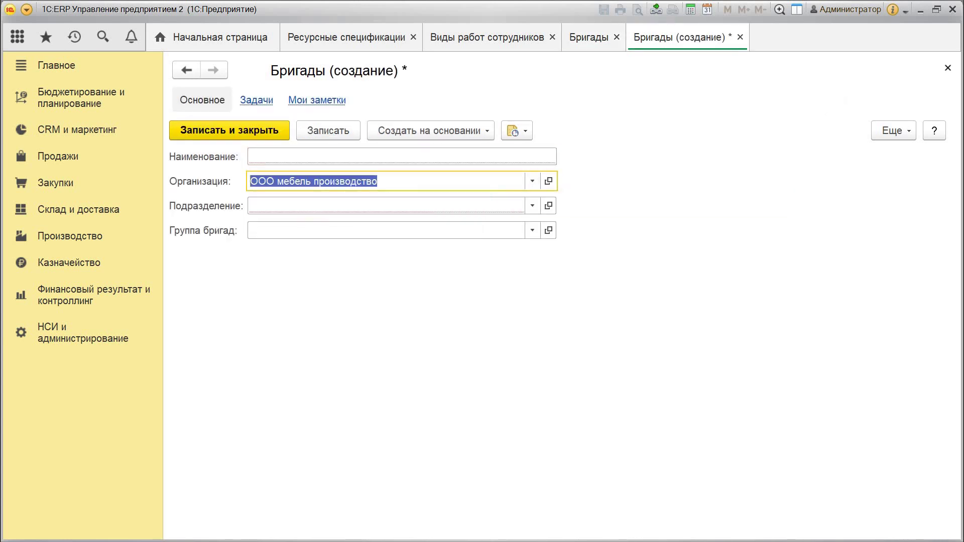
left_click(533, 206)
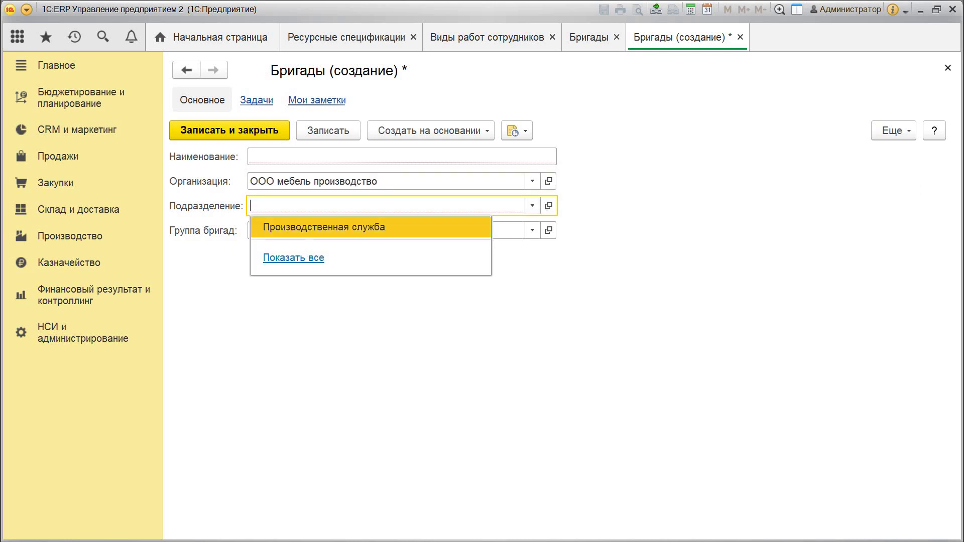
left_click(402, 227)
Name the new team "Сборщики мебели", then save and close it.
left_click(402, 157)
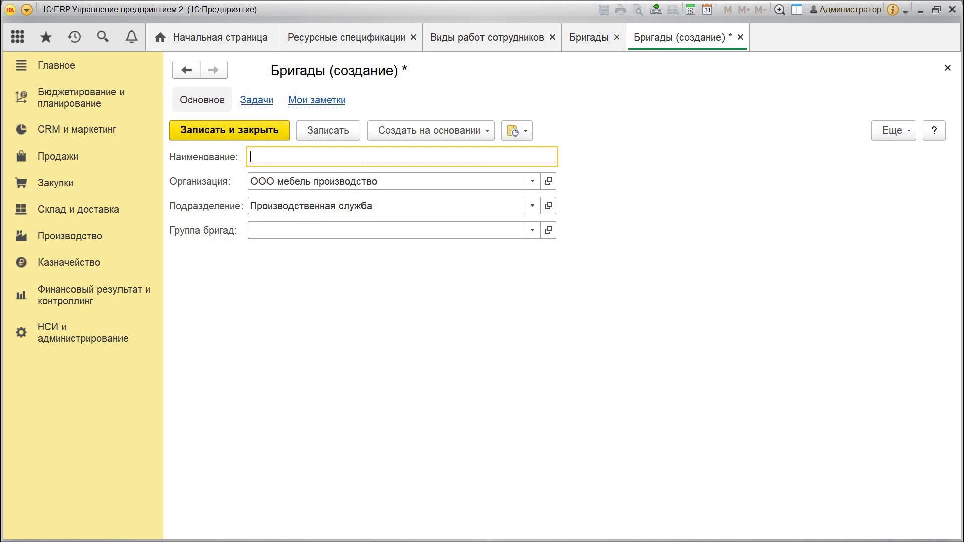
type("Сбор")
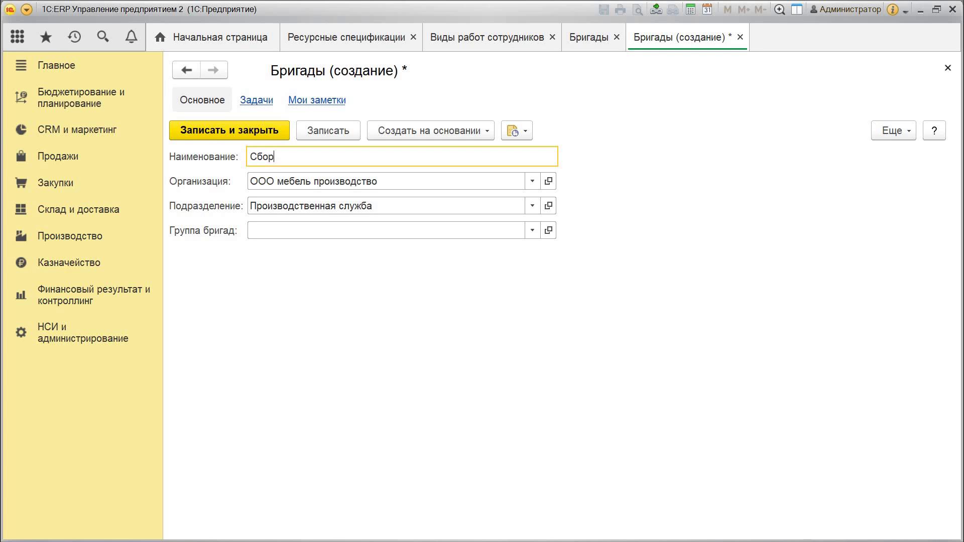
type("щики мебели")
key("ctrl+Return")
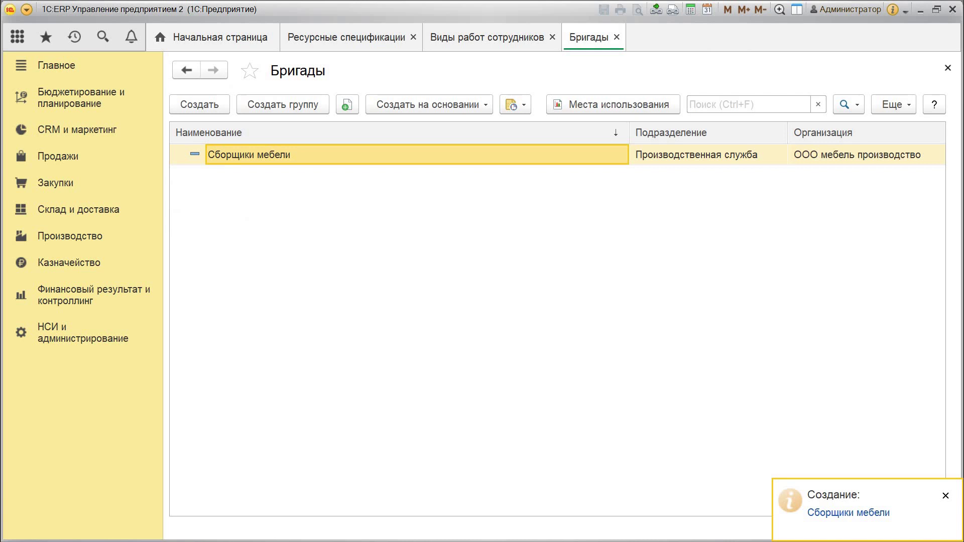
Create another team named "Красильщики мебели".
key("Insert")
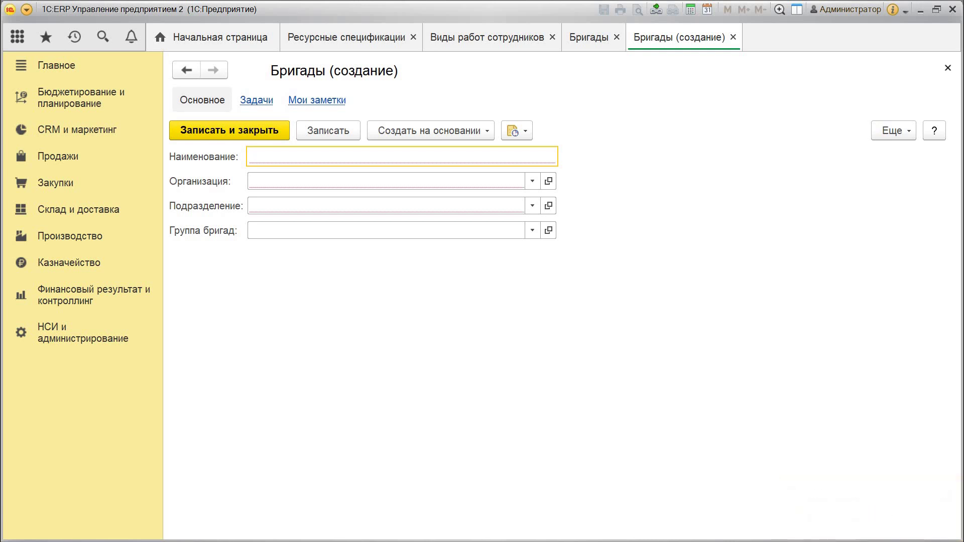
type("Кп")
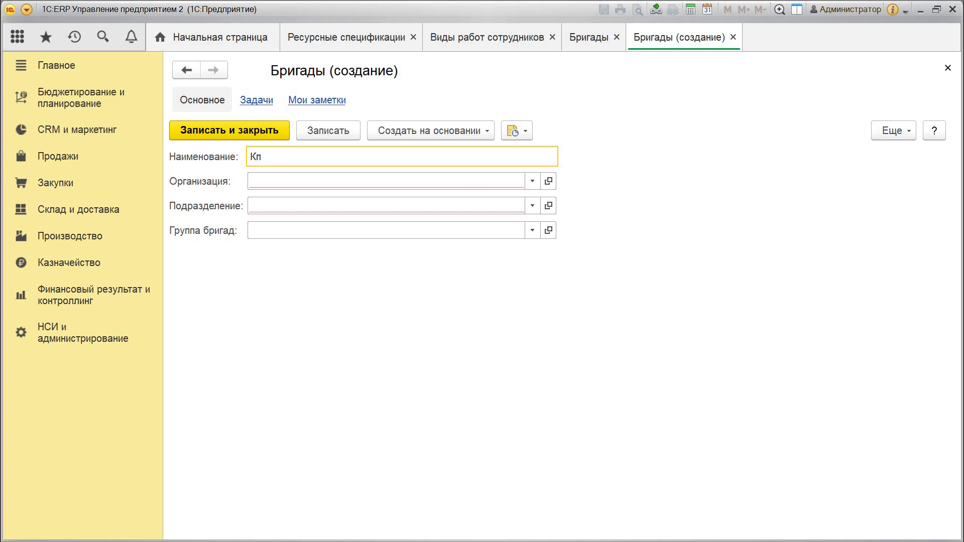
key("BackSpace")
type("расильщики мебели")
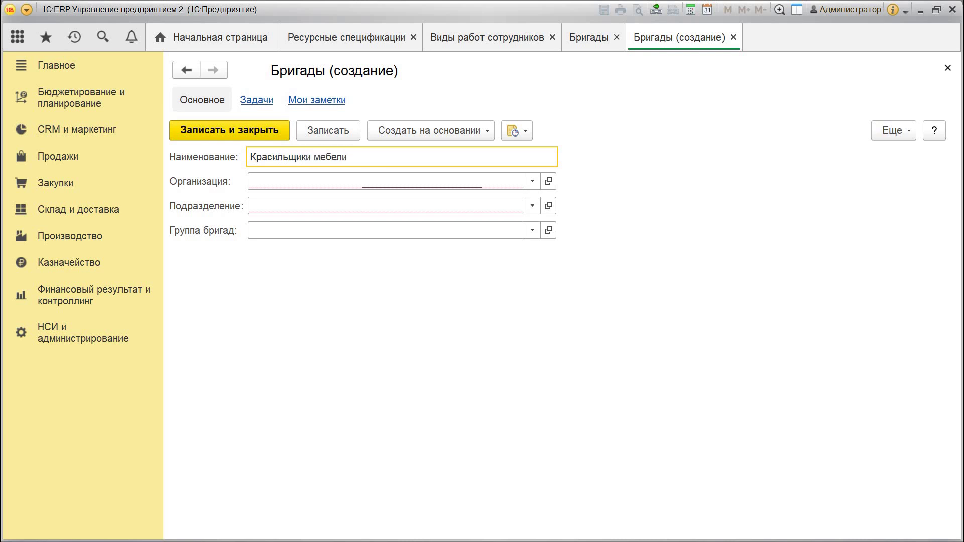
Assign the organization "ООО мебель производство" and the department "Производственная служба" to "Красильщики мебели", then save and close the team.
left_click(533, 181)
left_click(352, 202)
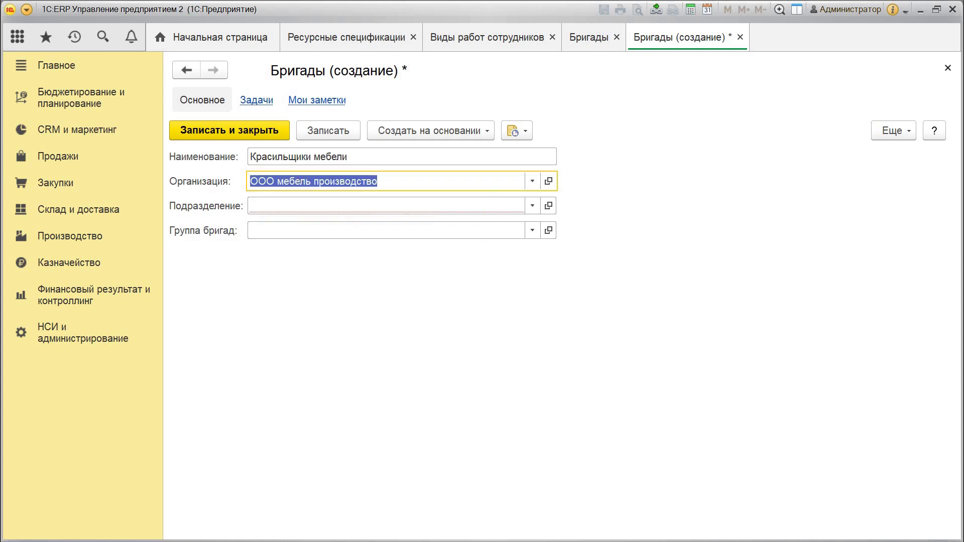
key("Tab")
key("F4")
key("Down")
key("Return")
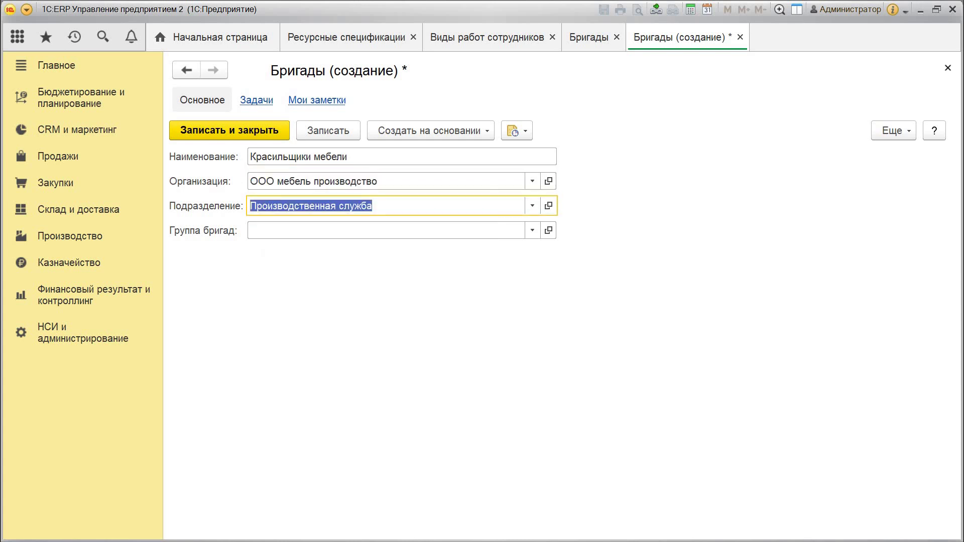
key("ctrl+Return")
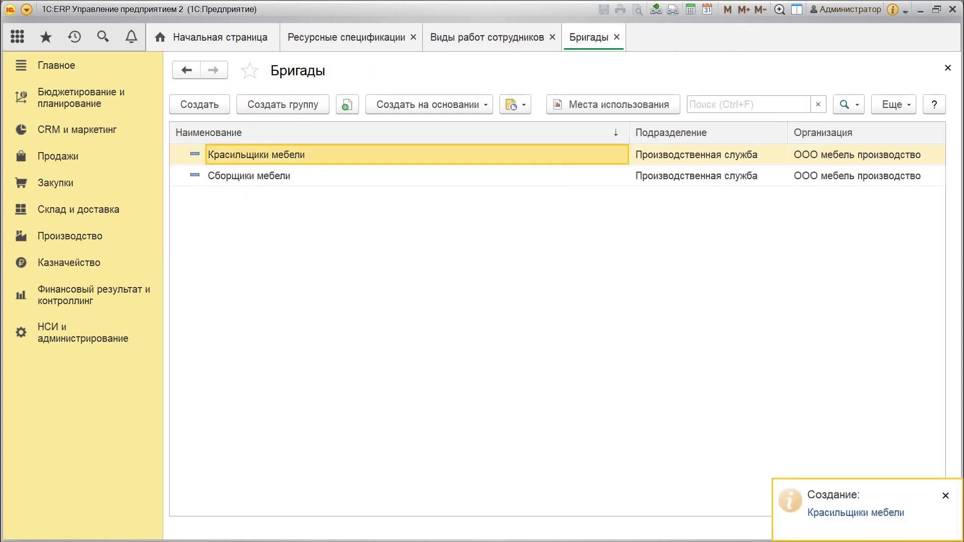
Examine the team "Красильщики мебели", including its additional commands and its "Задачи" section, and close both the team and the "Бригады" list.
right_click(301, 156)
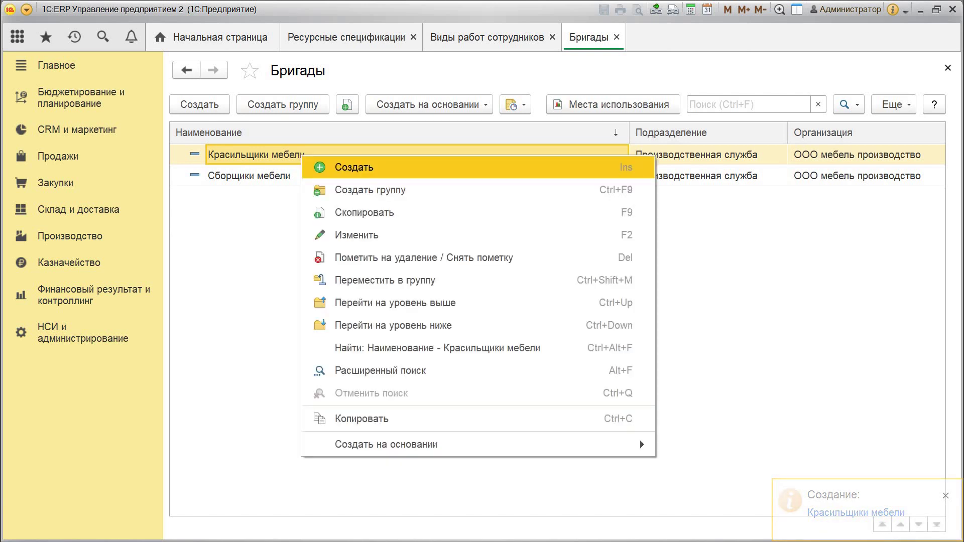
left_click(271, 176)
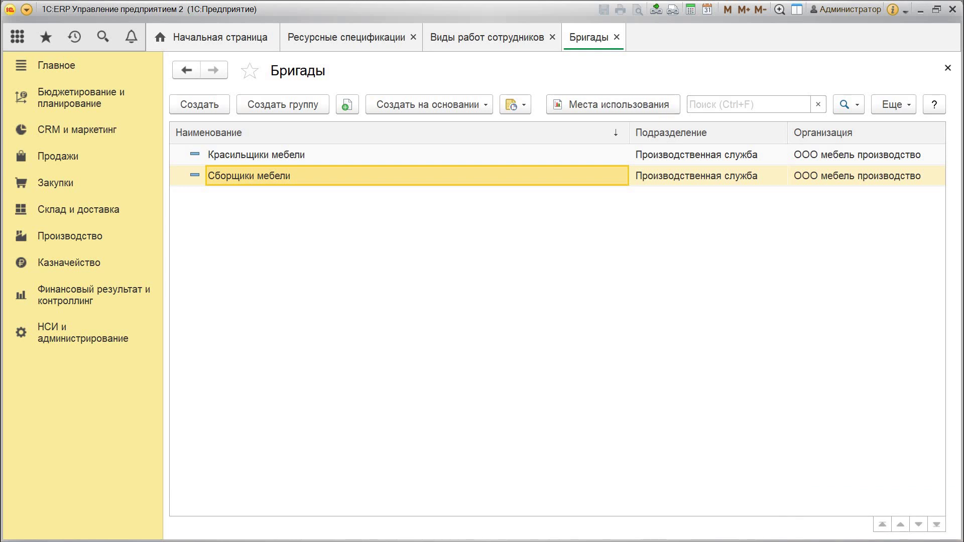
key("Up")
key("Return")
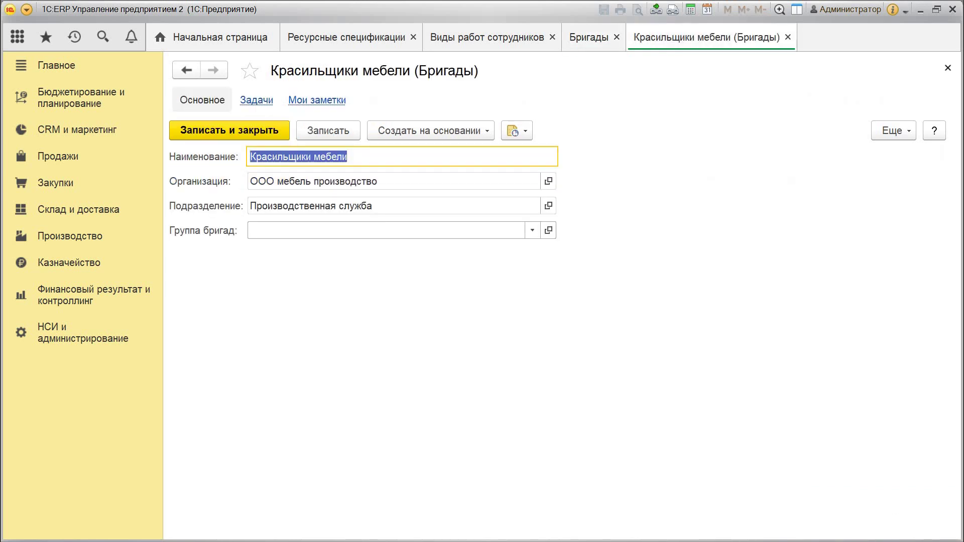
left_click(894, 131)
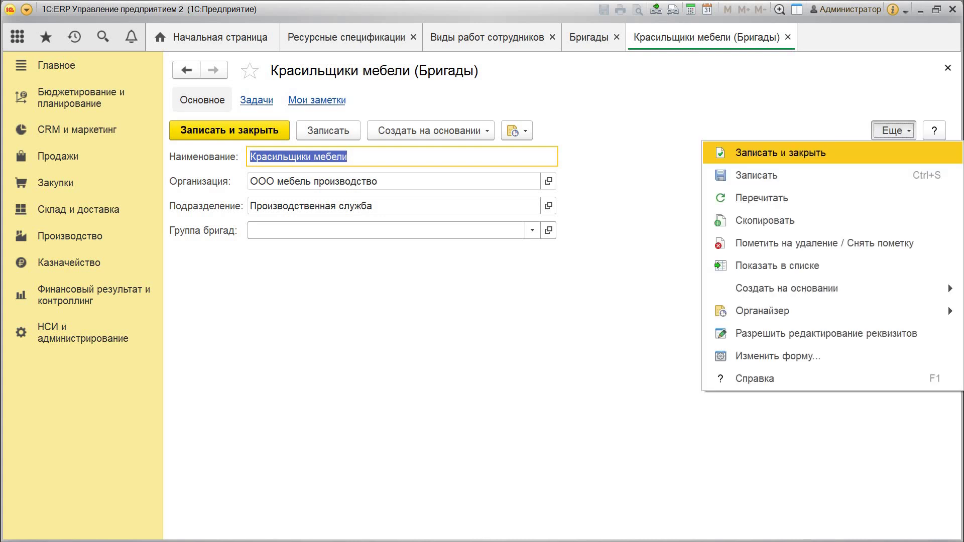
key("Escape")
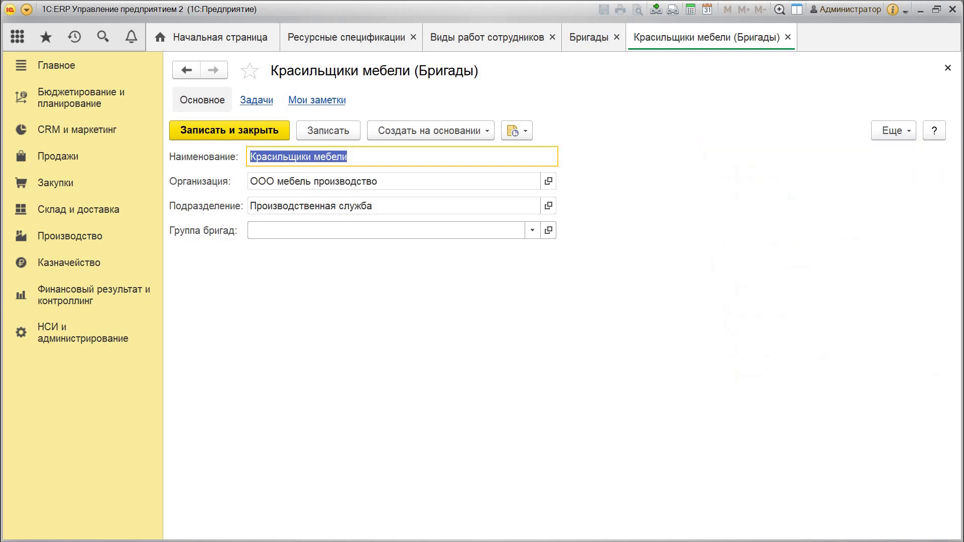
left_click(257, 100)
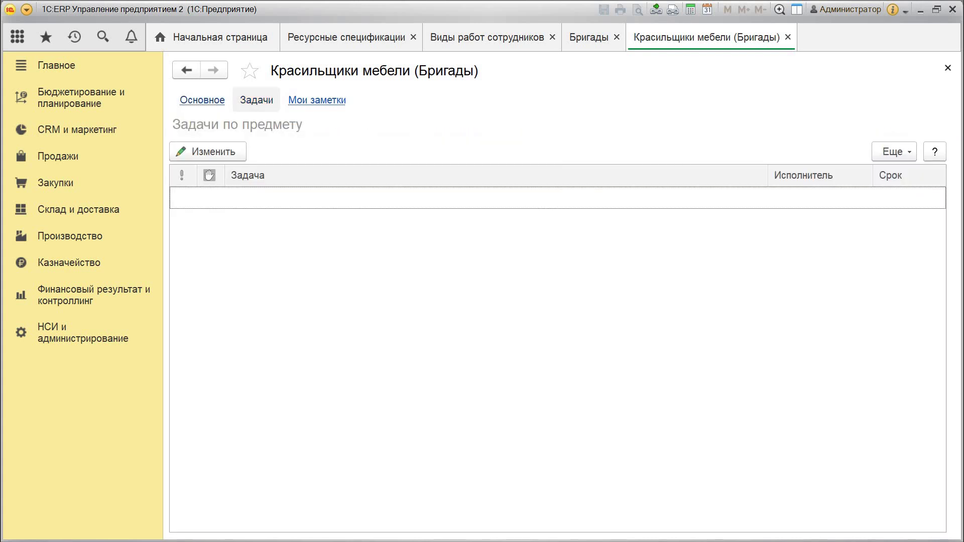
left_click(948, 68)
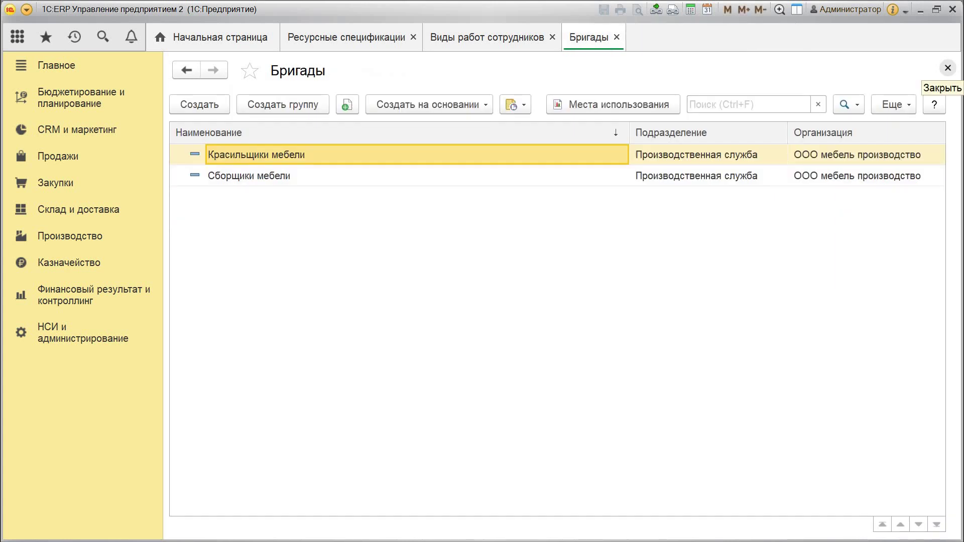
left_click(948, 68)
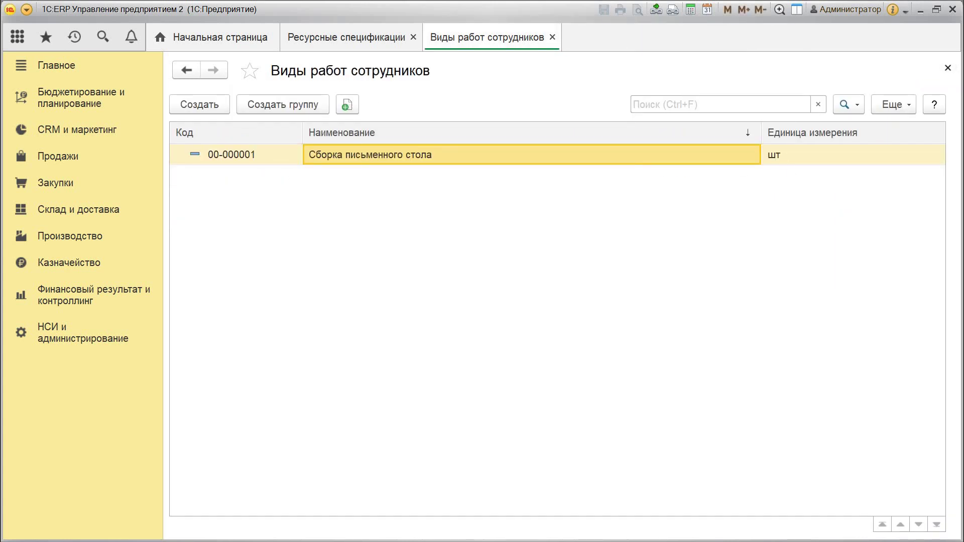